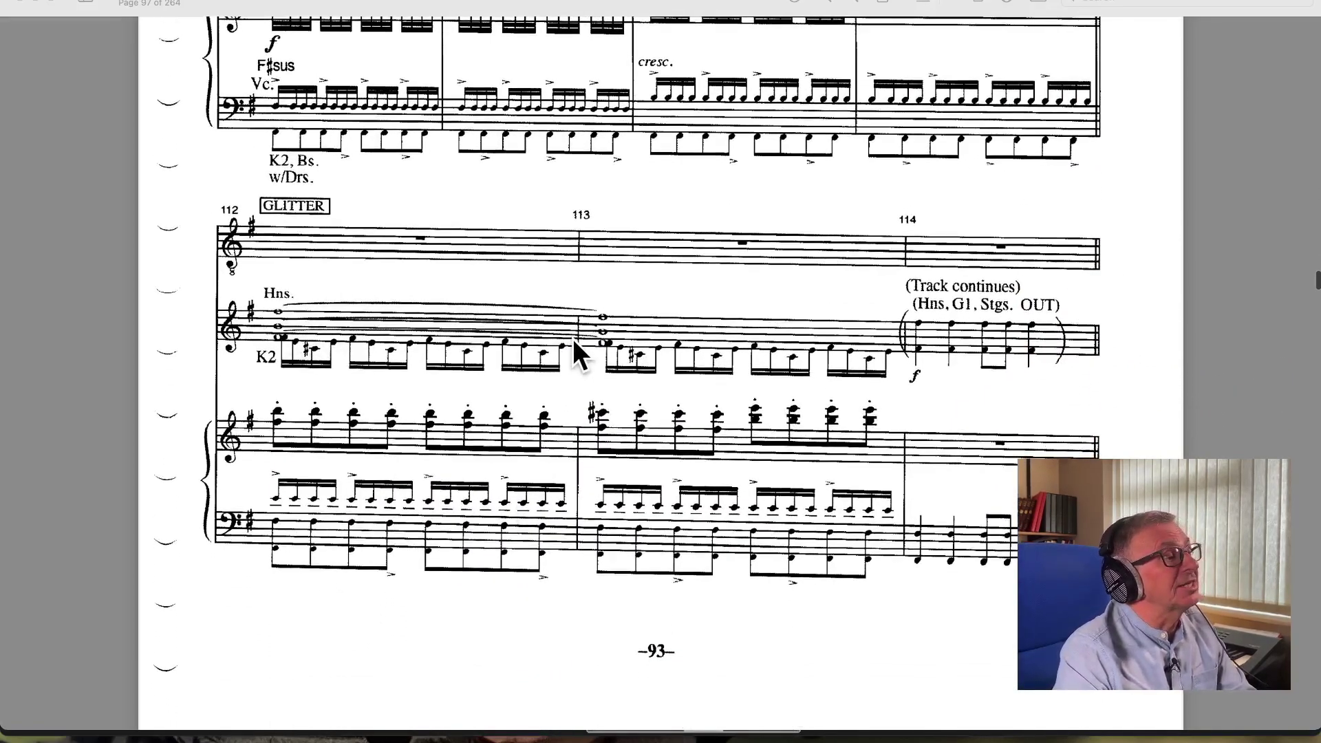
# Read through the Sex Is in the Heel conductor score around bars 108 to 120, and return to the Cubase project.
pyautogui.scroll(-9, 572, 339)
pyautogui.scroll(-3, 572, 339)
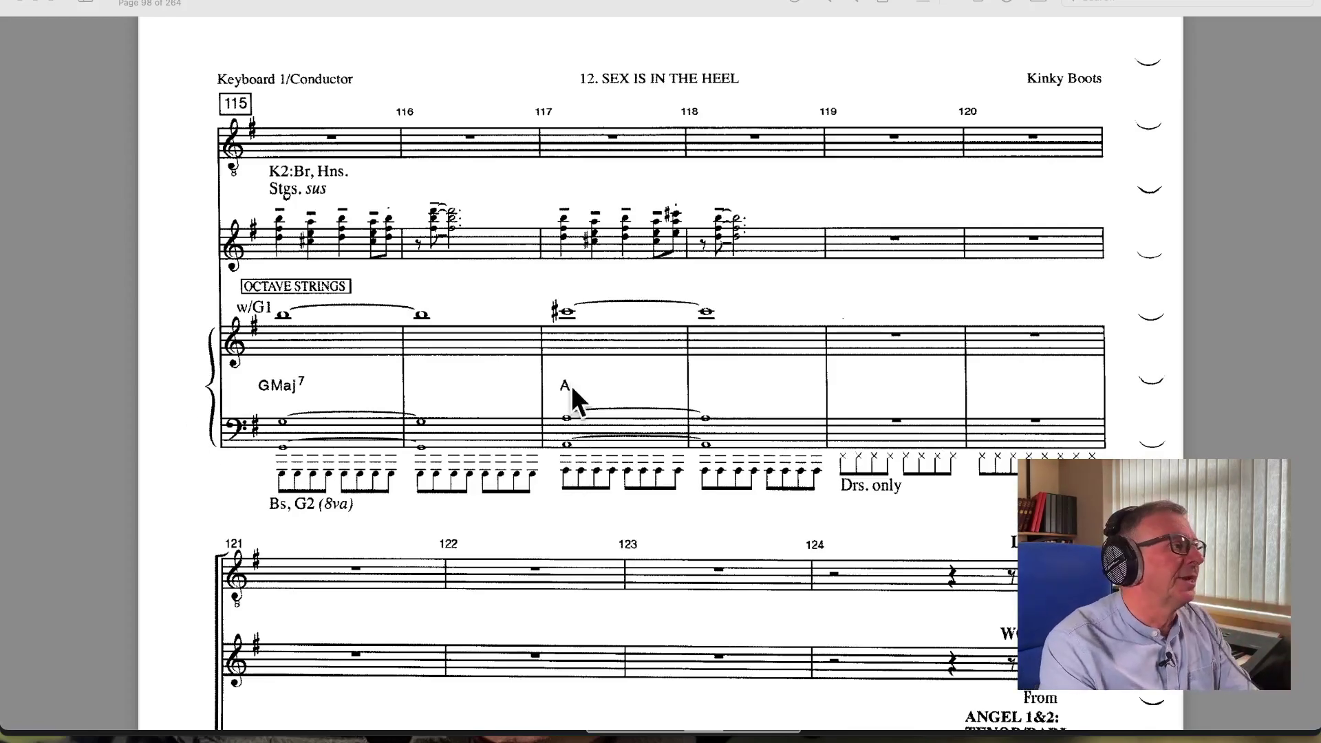
pyautogui.scroll(10, 690, 393)
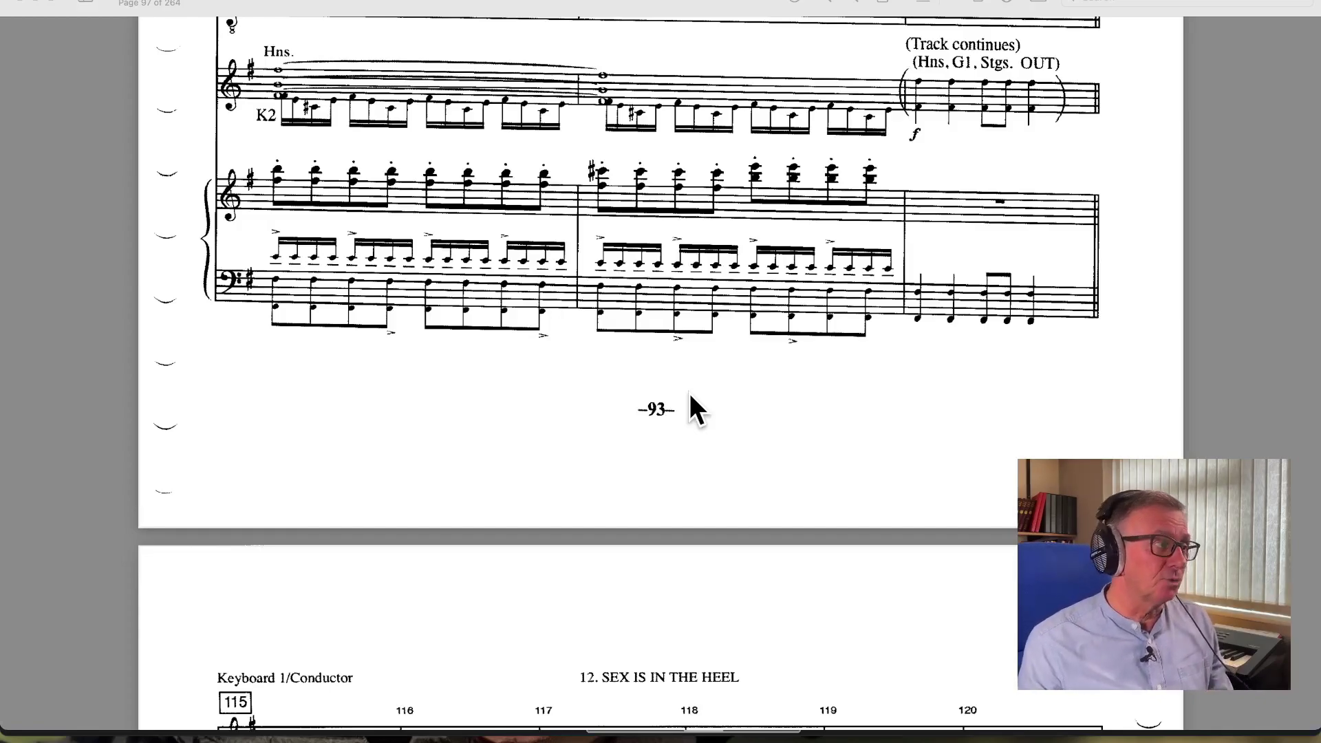
pyautogui.scroll(10, 687, 394)
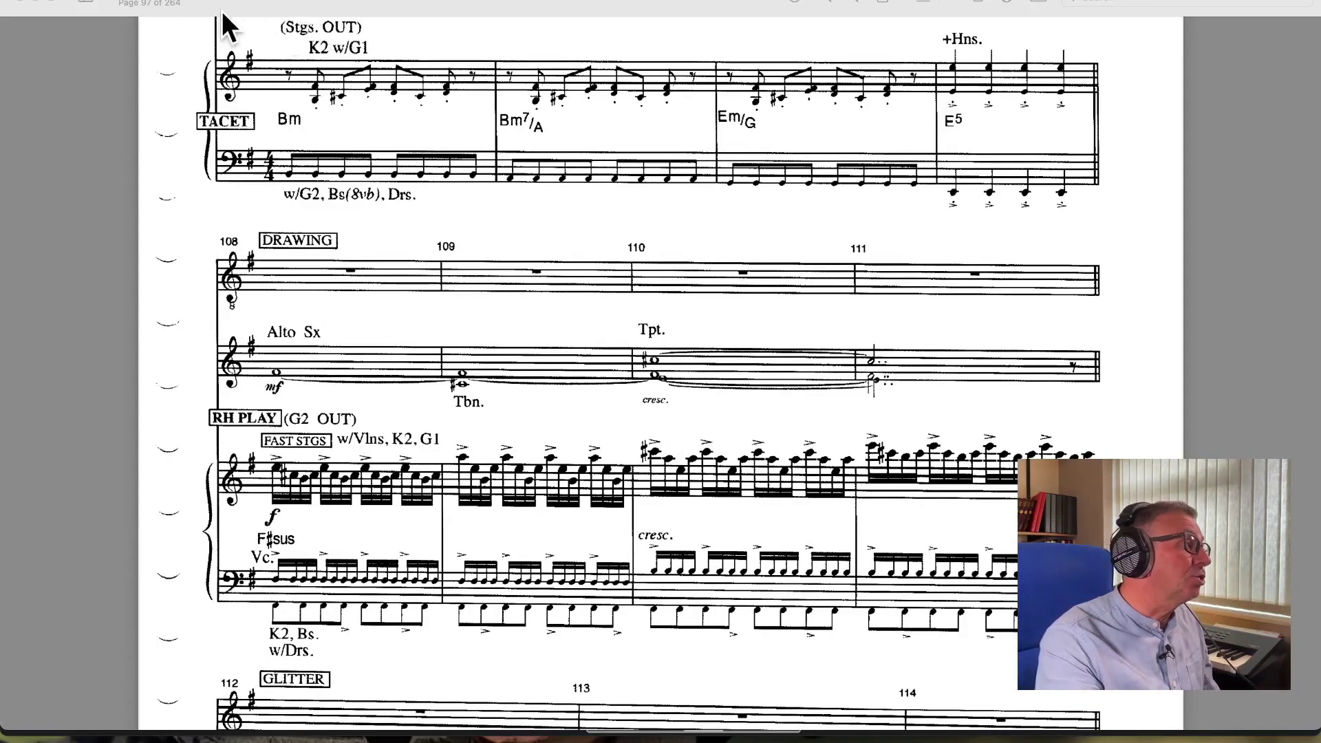
pyautogui.click(21, 4)
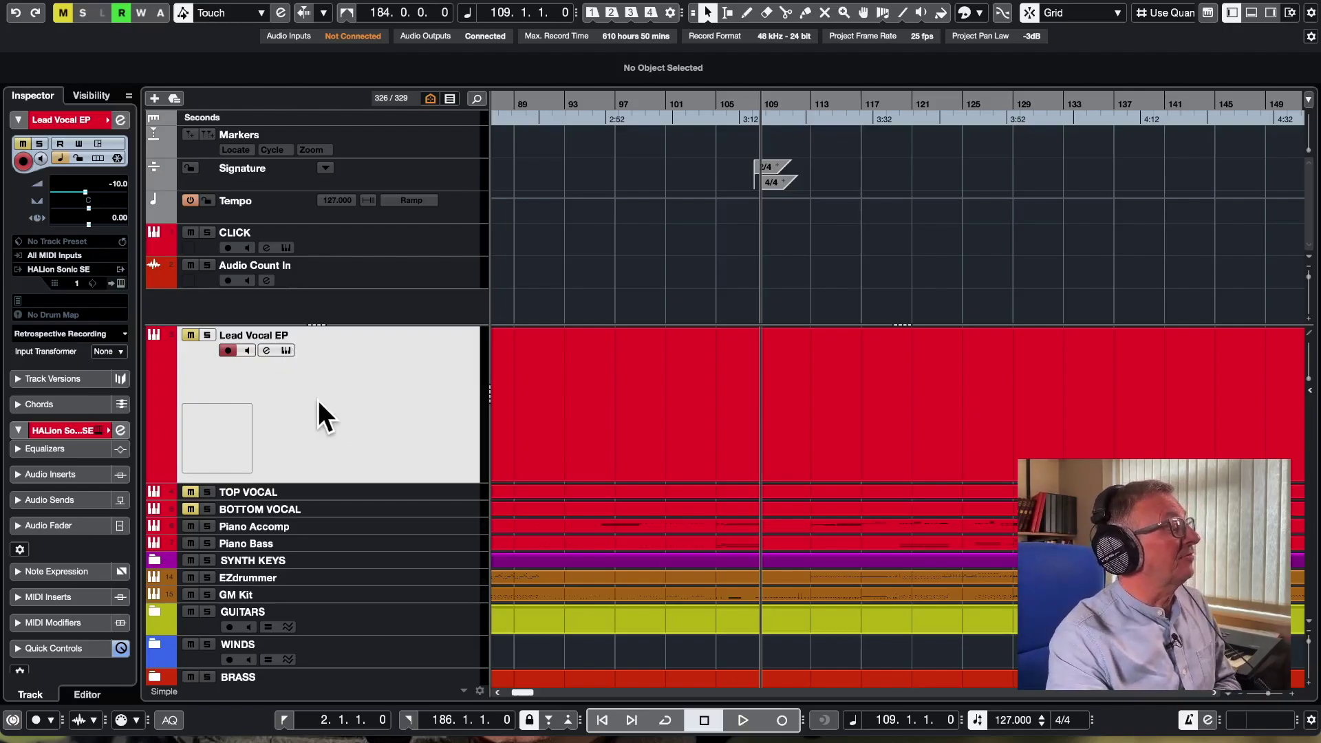
# Select the TOP VOCAL, BOTTOM VOCAL and Piano Bass tracks one after another to inspect their parts.
pyautogui.click(317, 491)
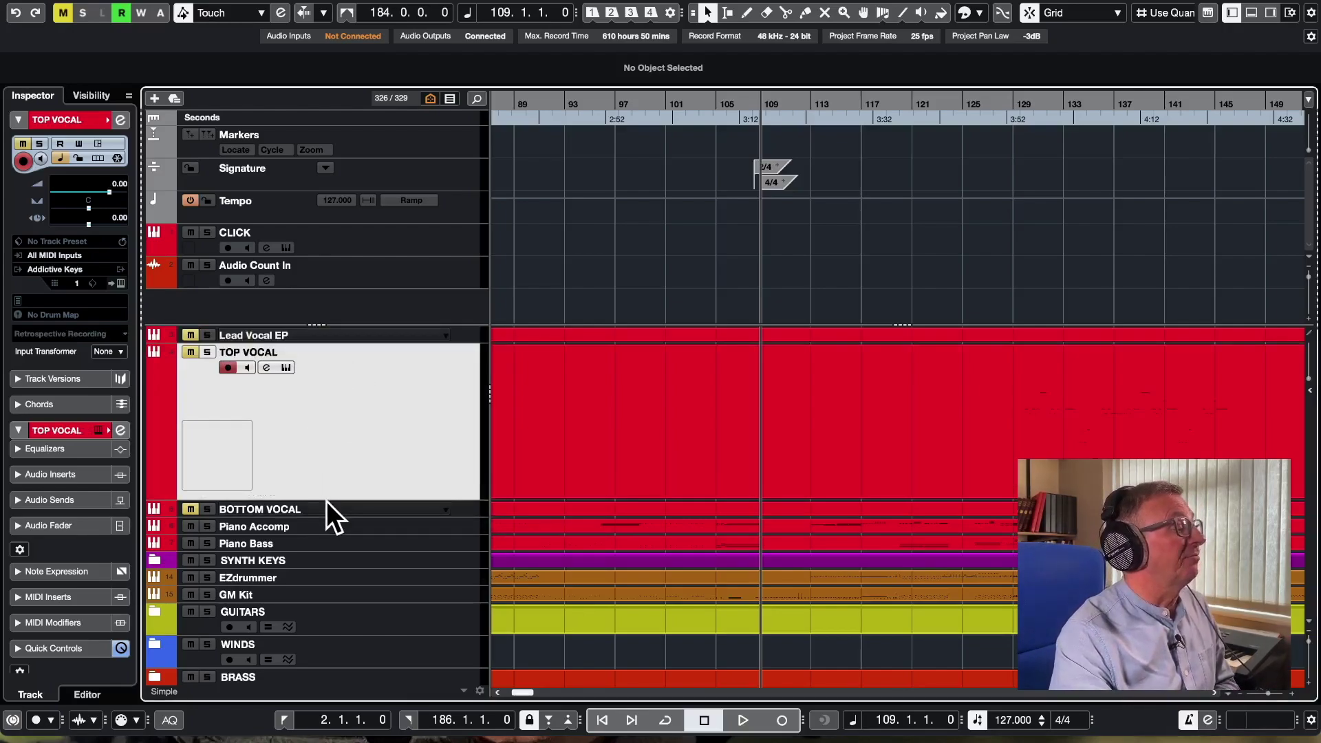
pyautogui.click(334, 510)
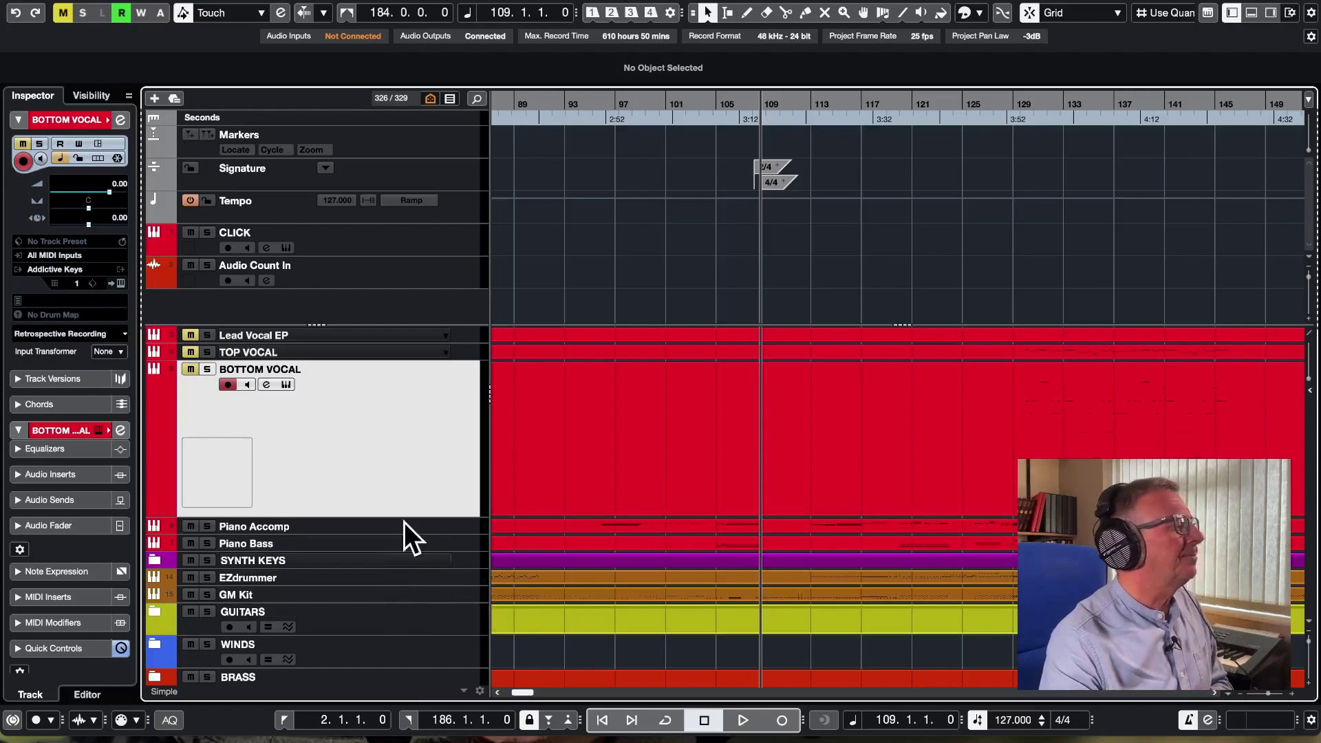
pyautogui.click(326, 542)
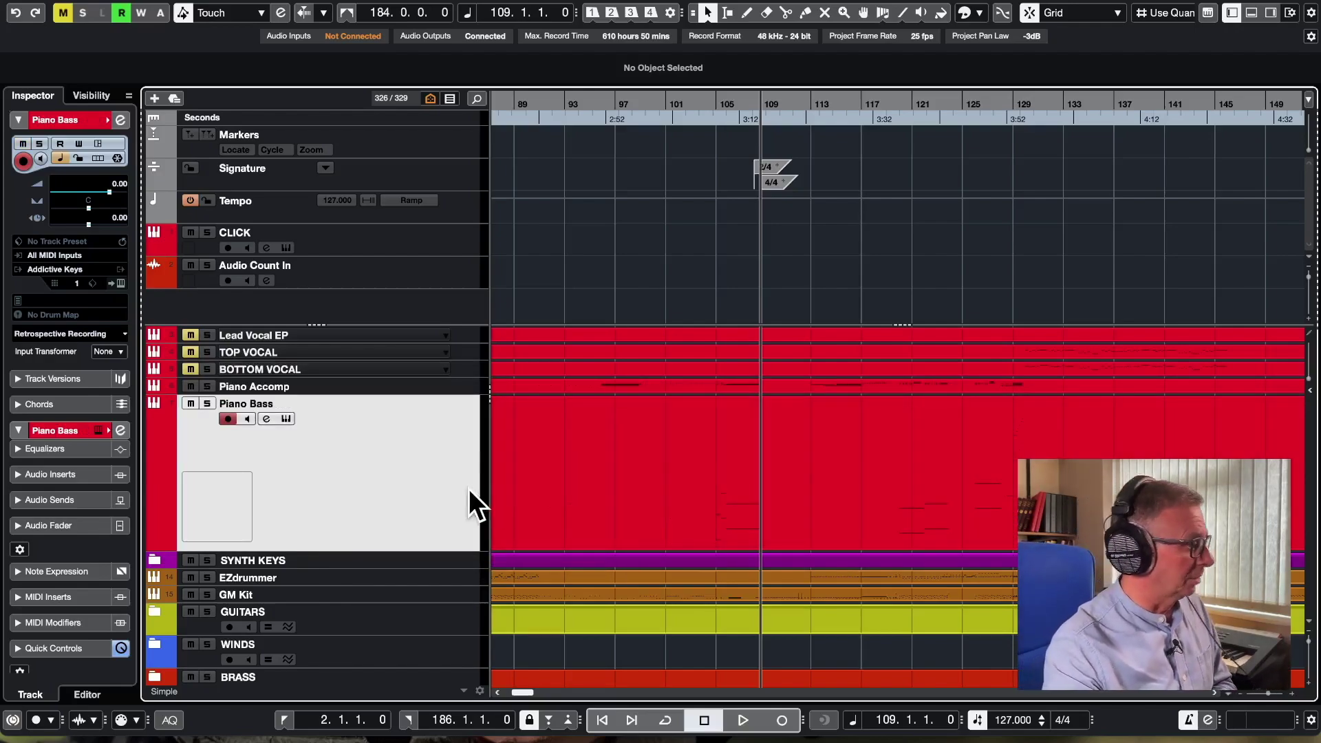
# Expand the SYNTH KEYS folder in the track list to show its instrument tracks.
pyautogui.scroll(-5, 284, 472)
pyautogui.scroll(5, 285, 470)
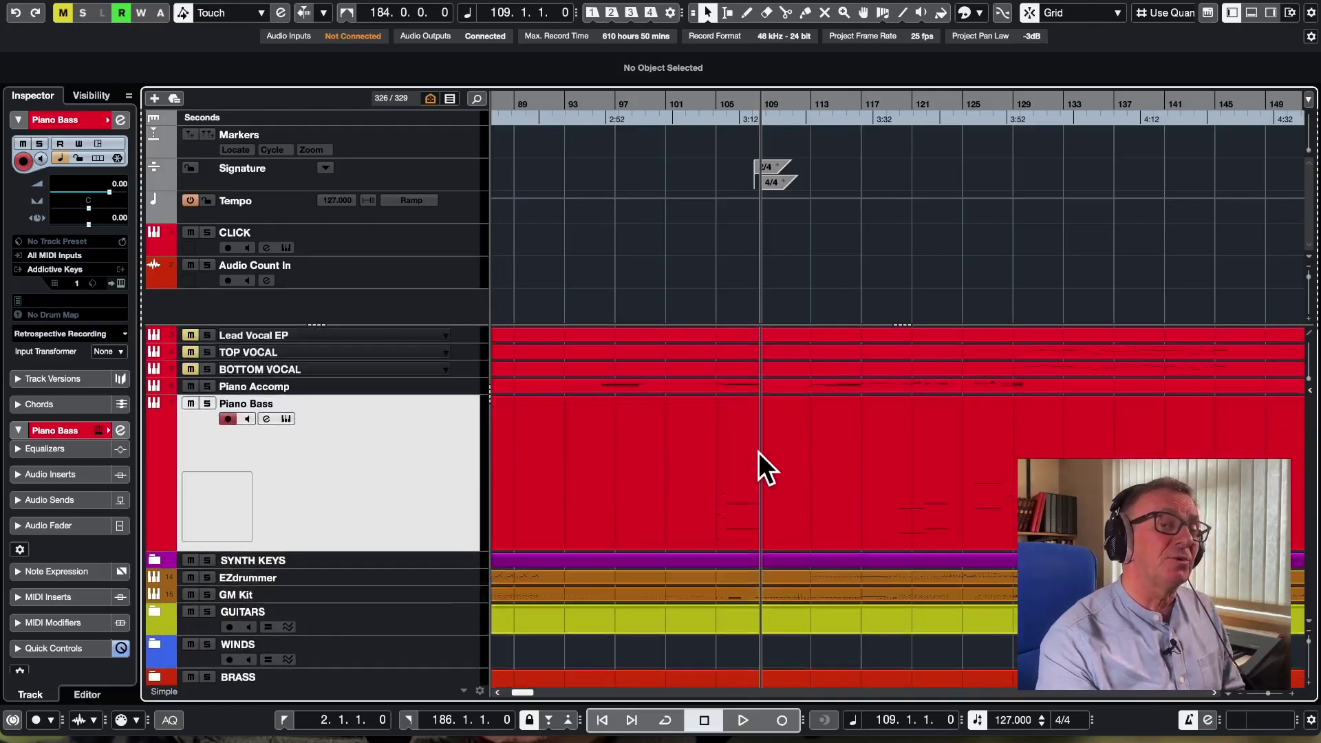
pyautogui.scroll(-4, 348, 472)
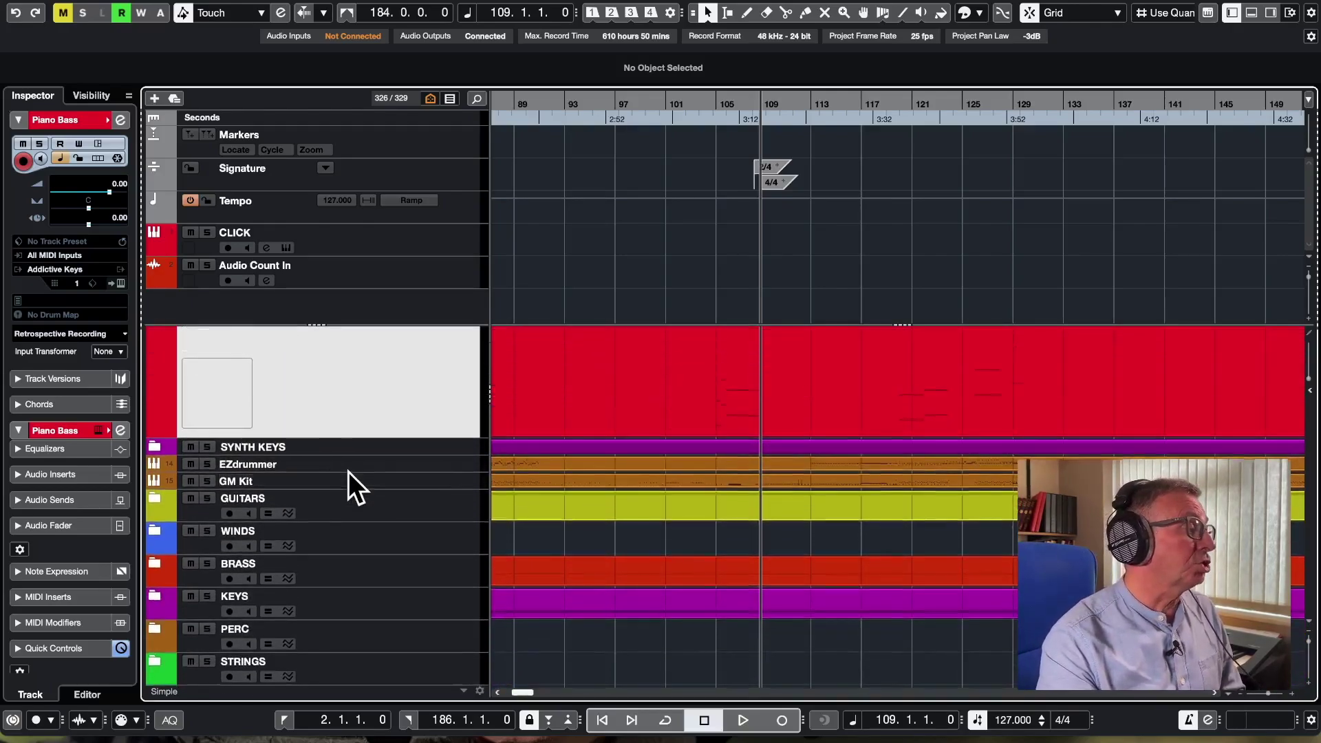
pyautogui.scroll(3, 349, 472)
pyautogui.scroll(-1, 347, 471)
pyautogui.scroll(-1, 348, 482)
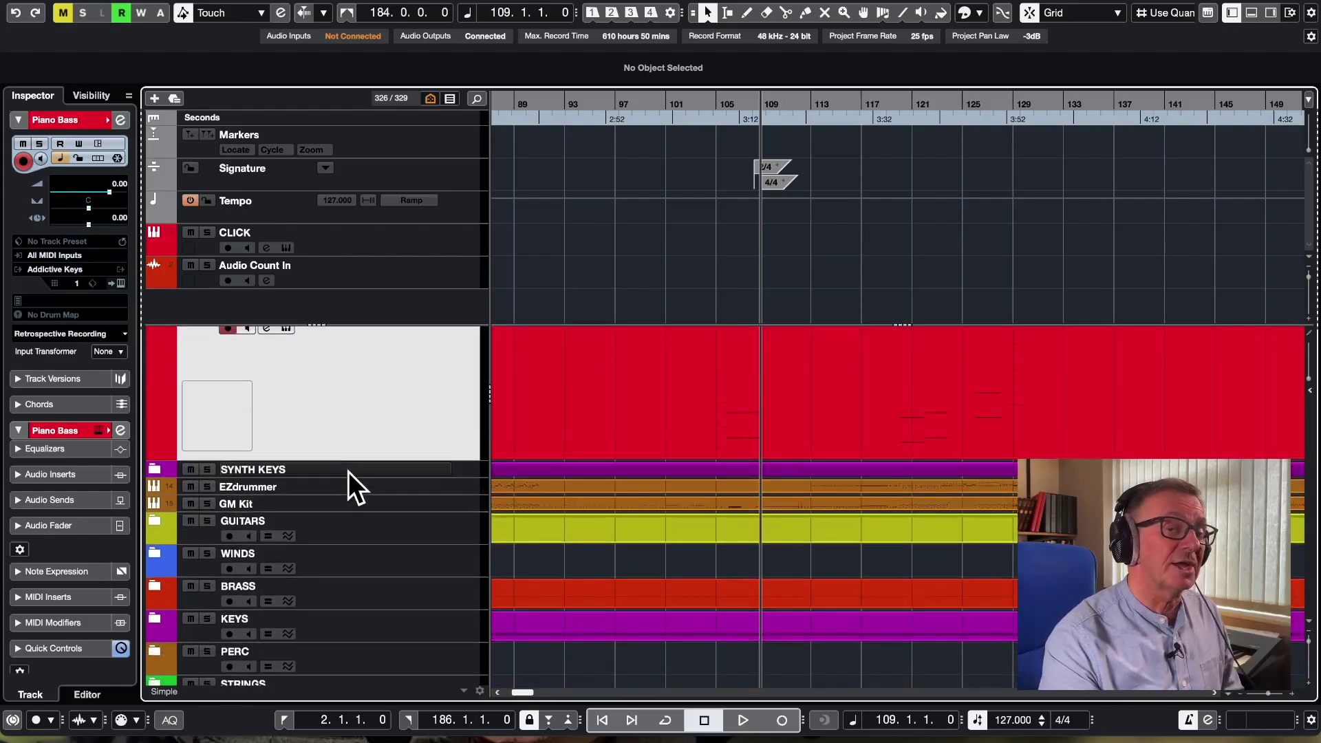
pyautogui.click(154, 467)
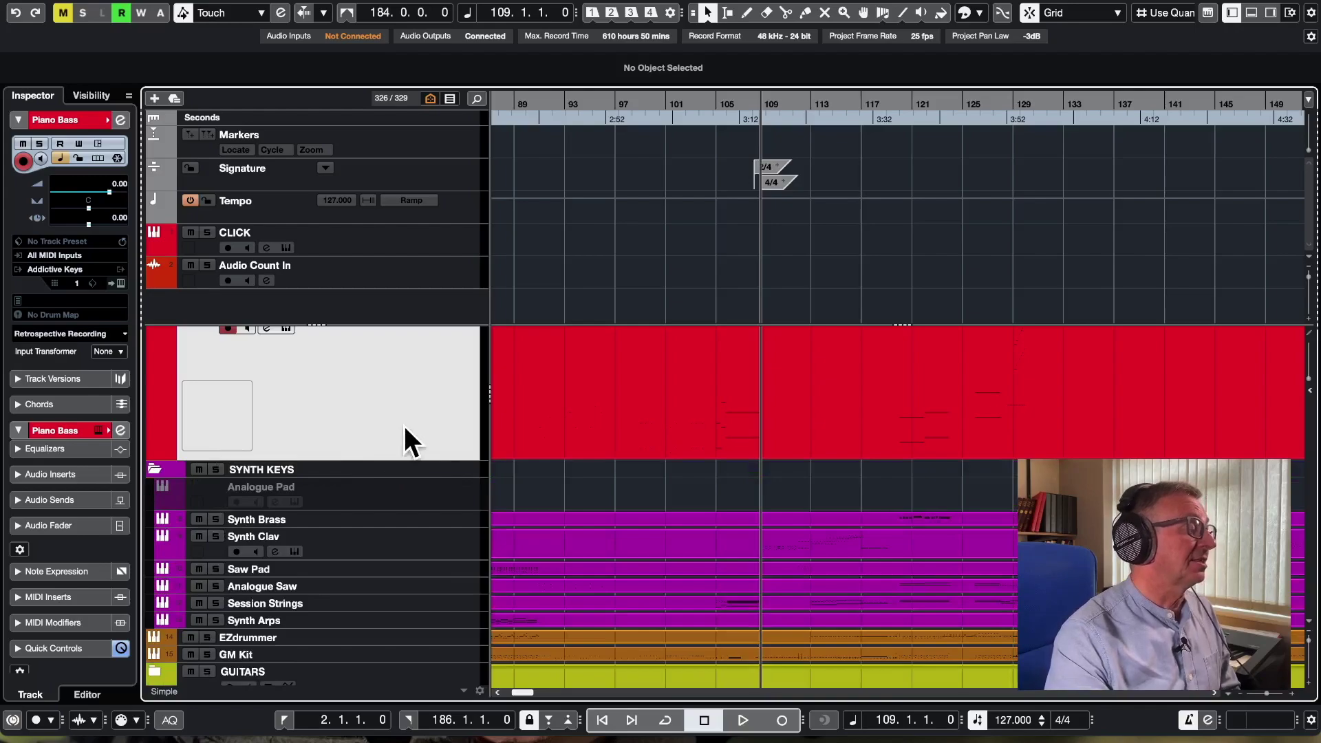
# Select the Synth Brass, Synth Clav, Saw Pad, Analogue Saw, Session Strings and Synth Arps tracks in turn to audition each sound.
pyautogui.scroll(-2, 403, 426)
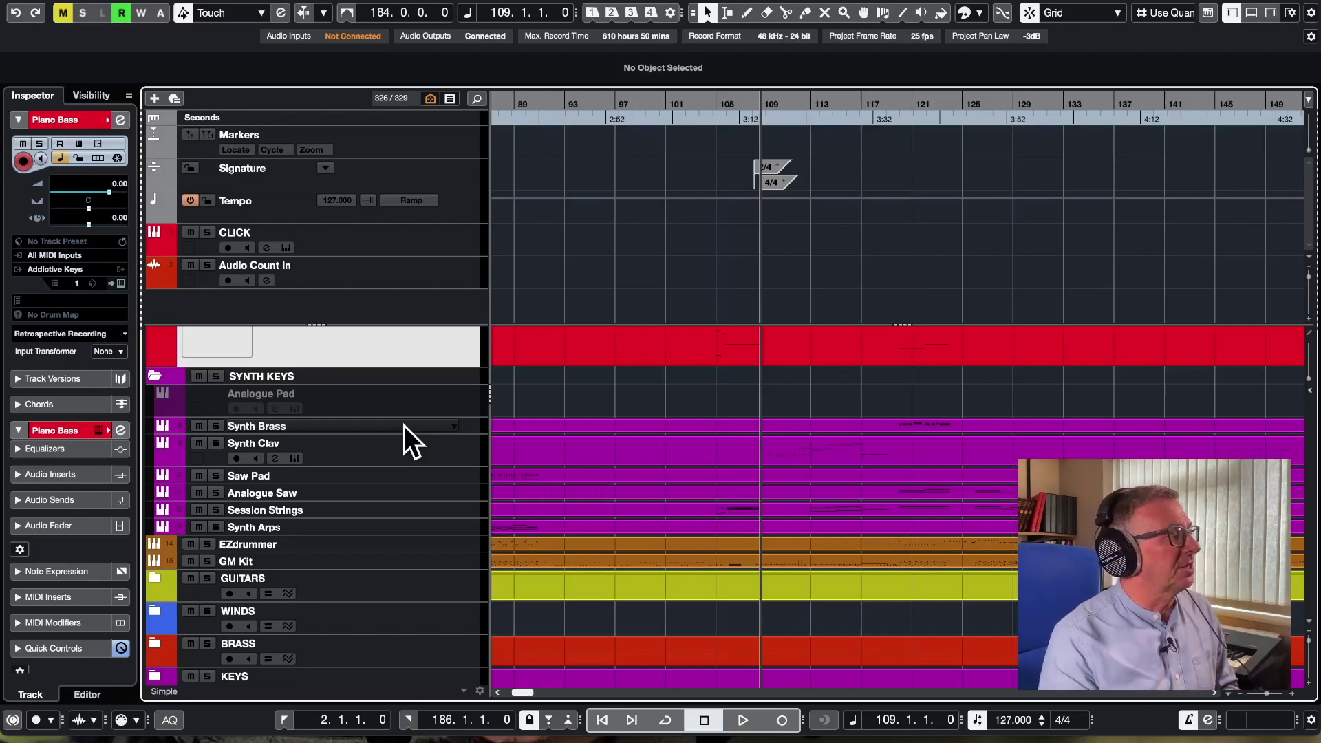
pyautogui.click(311, 424)
pyautogui.scroll(3, 534, 440)
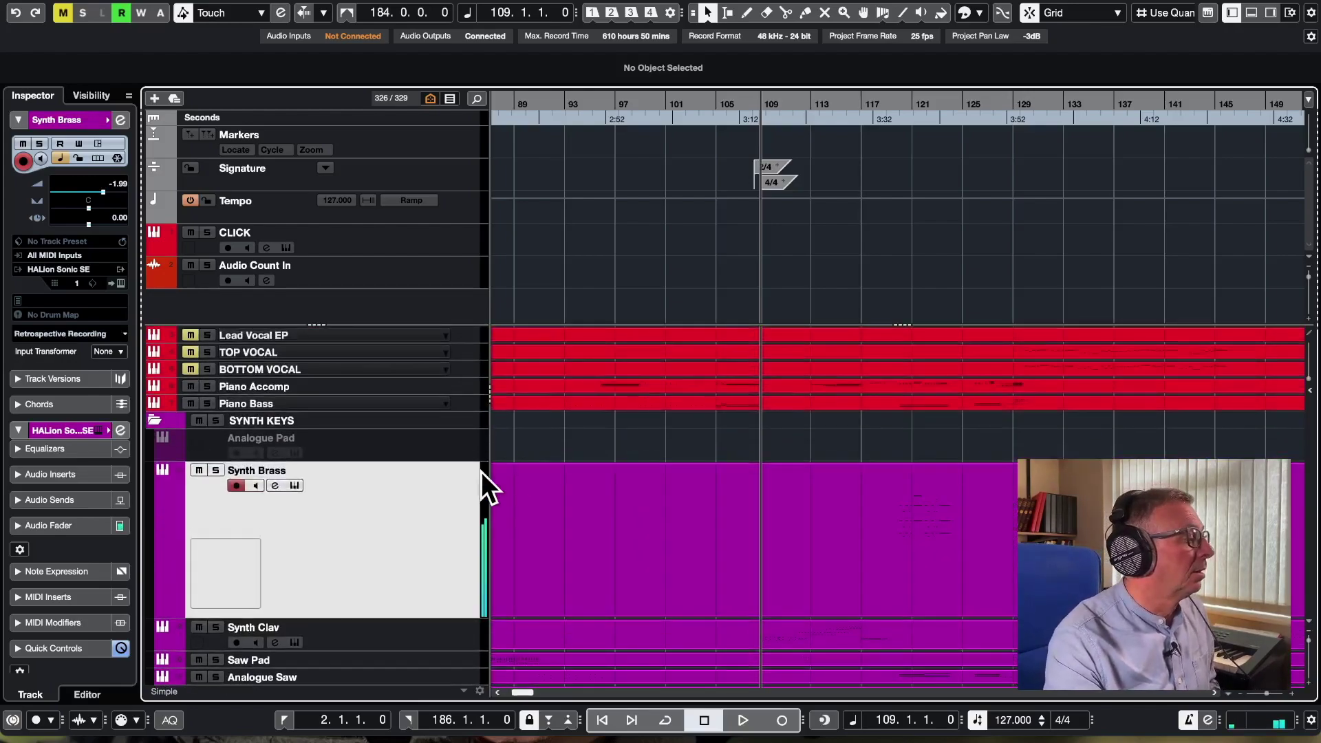
pyautogui.click(343, 633)
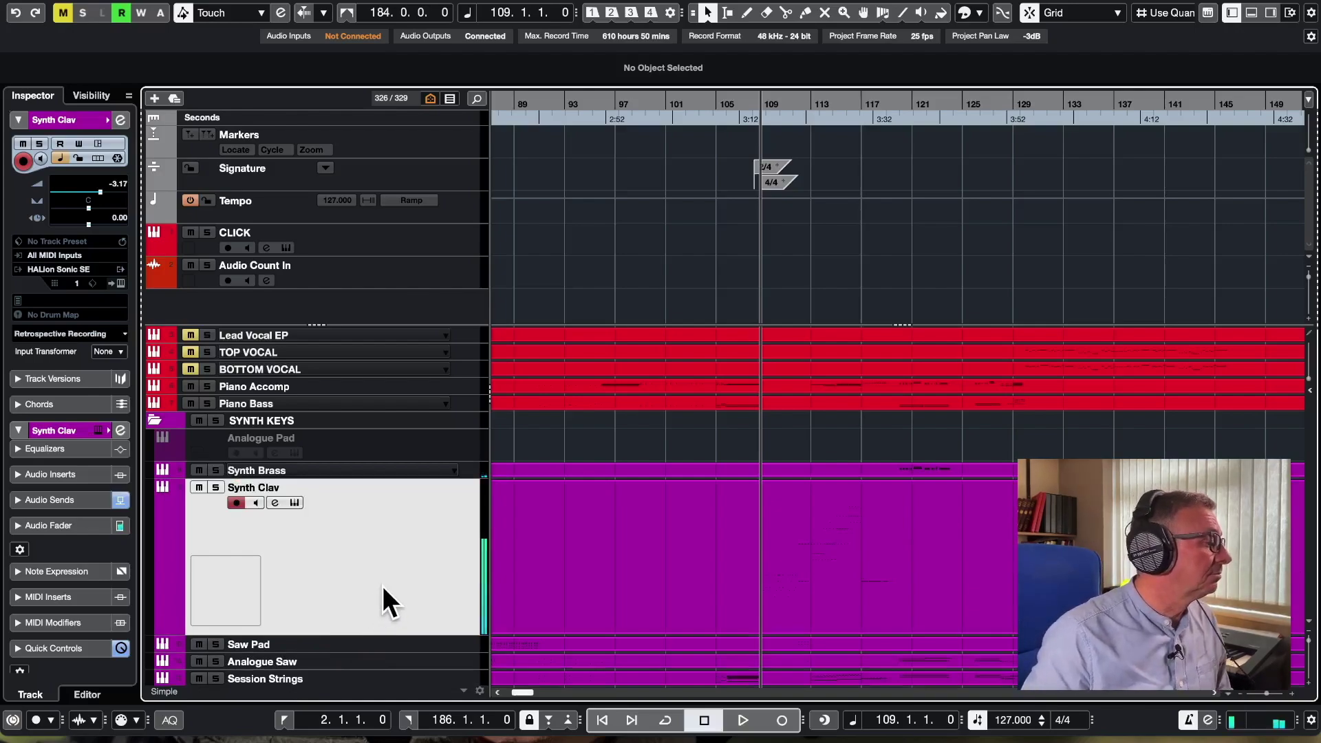
pyautogui.click(362, 647)
pyautogui.scroll(-4, 380, 619)
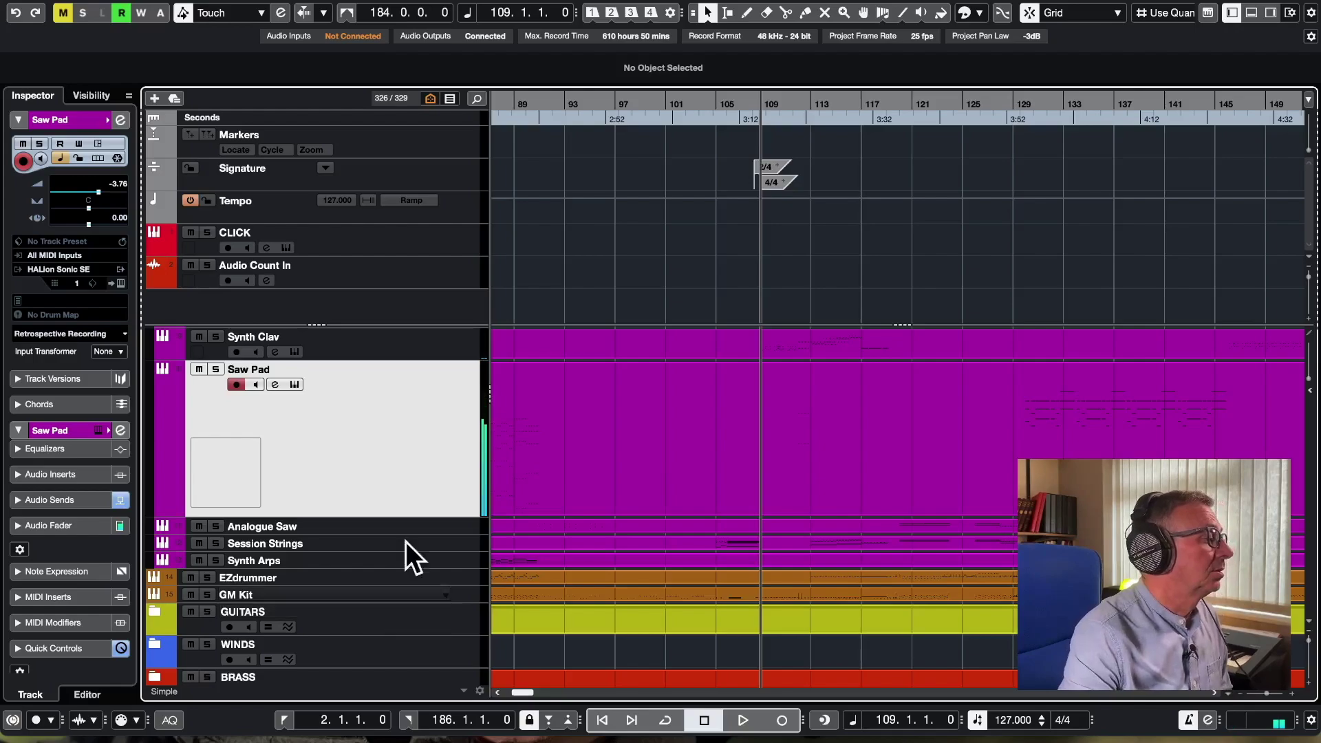
pyautogui.click(389, 528)
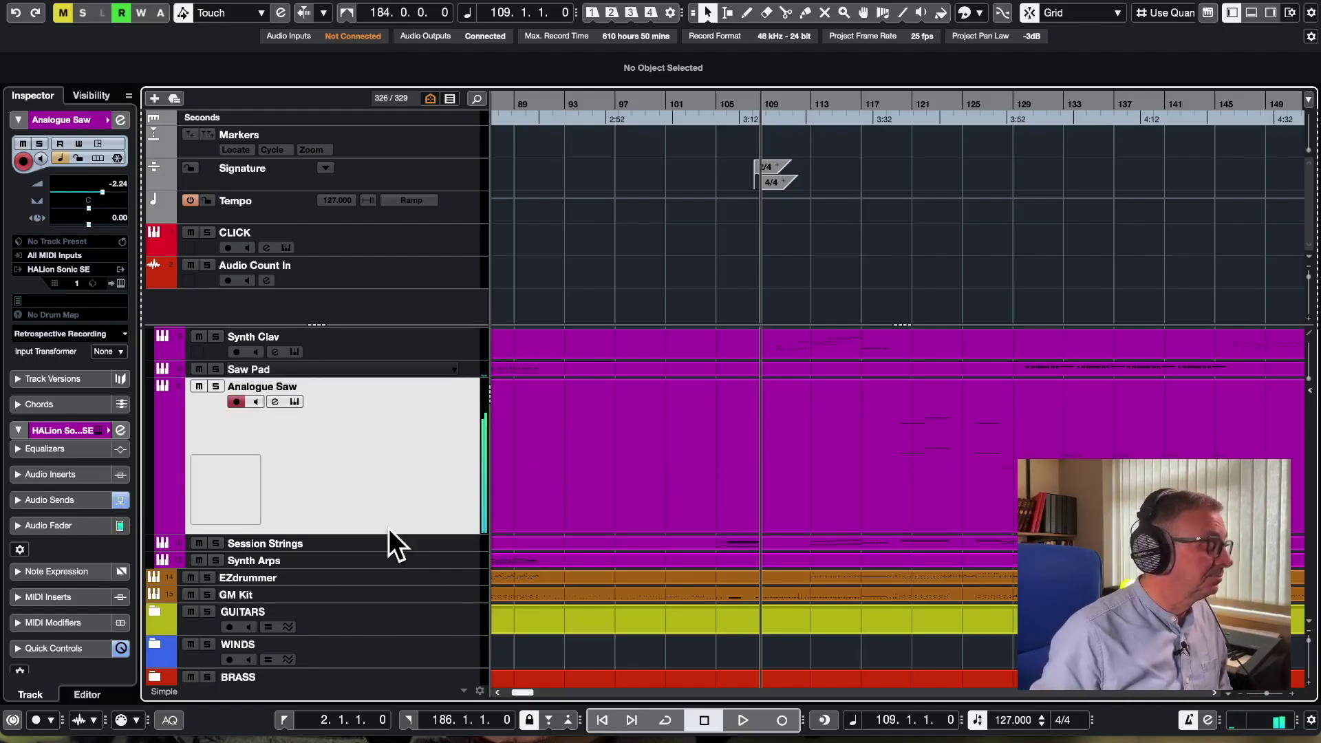
pyautogui.click(369, 543)
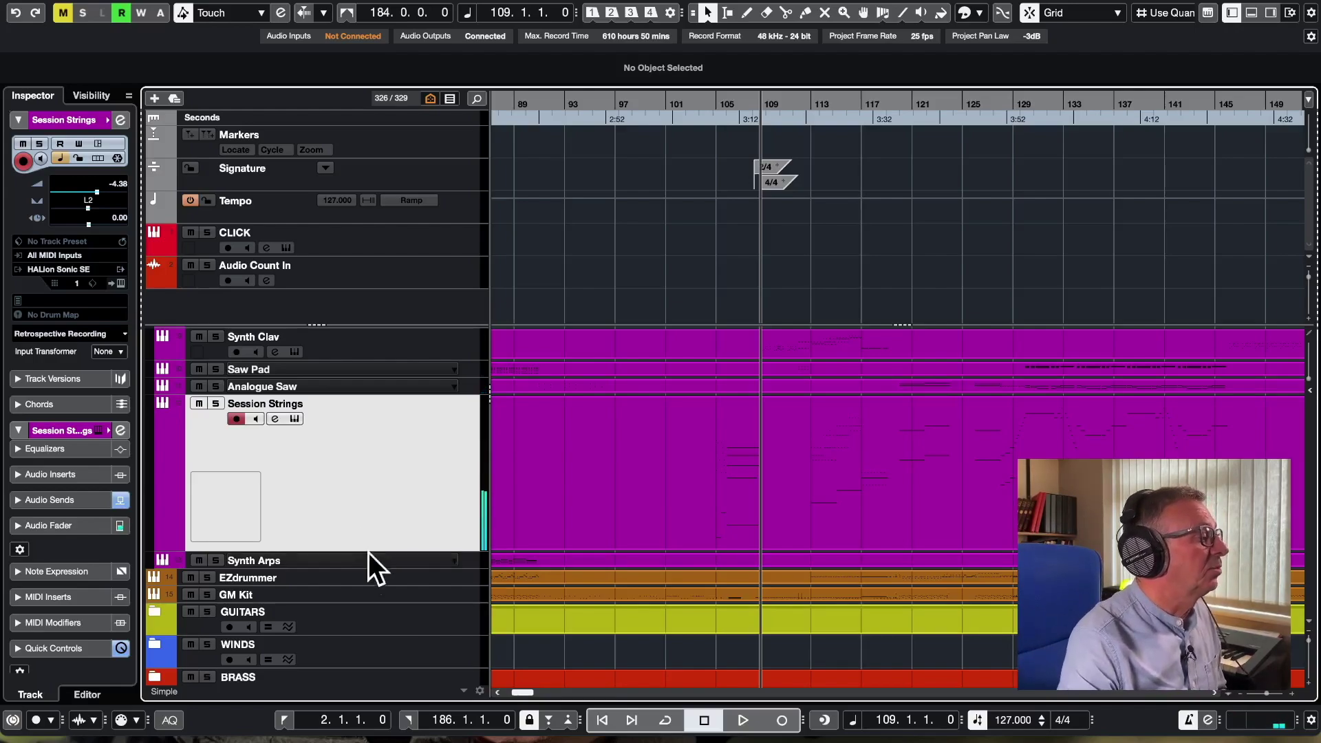
pyautogui.click(370, 559)
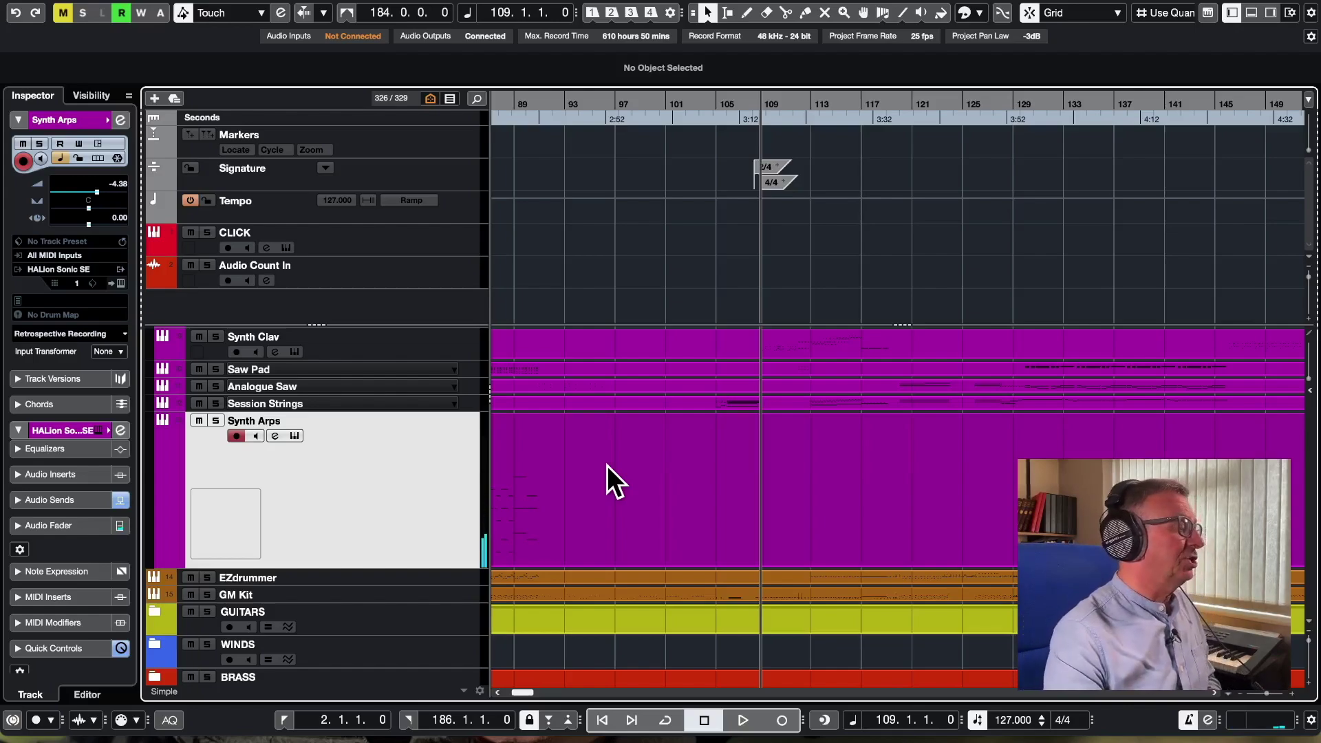
# Audition the EZdrummer track in solo from bar 109 and around bars 113 and 129, ending with playback stopped and solo off.
pyautogui.scroll(-3, 384, 503)
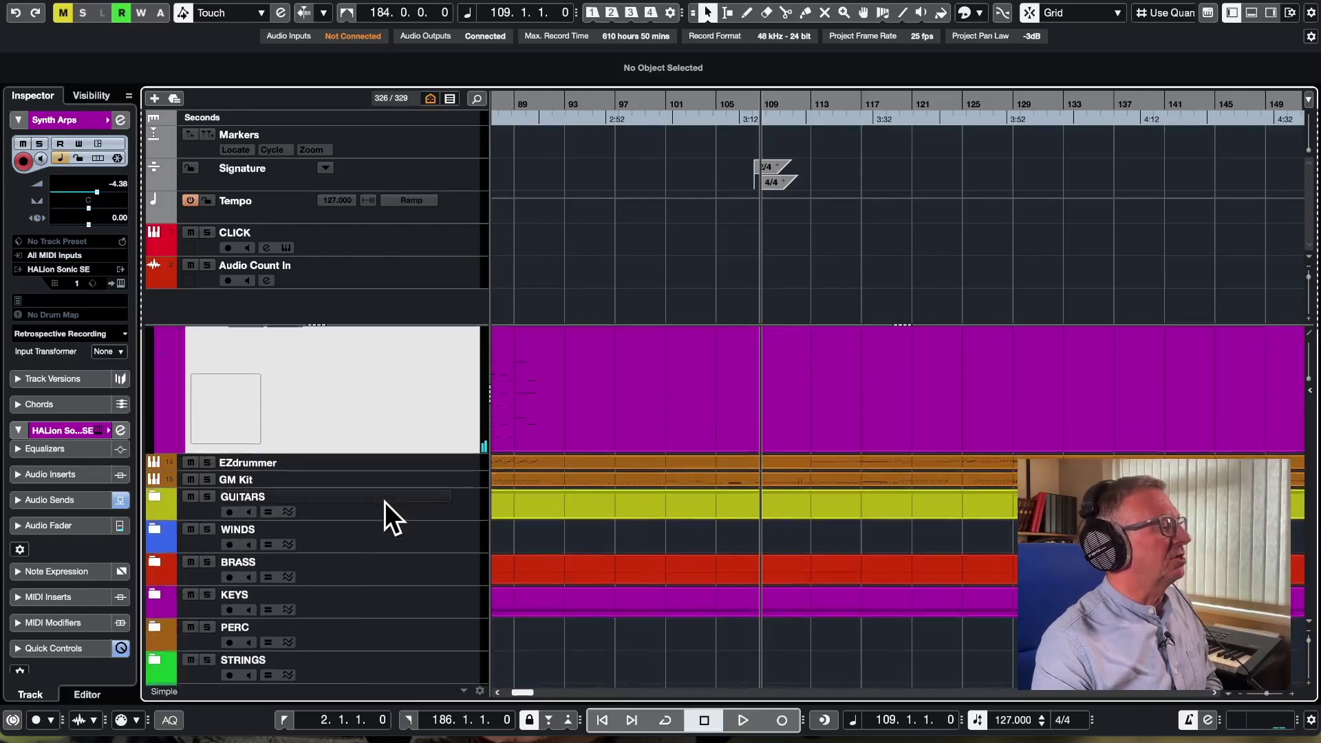
pyautogui.click(333, 460)
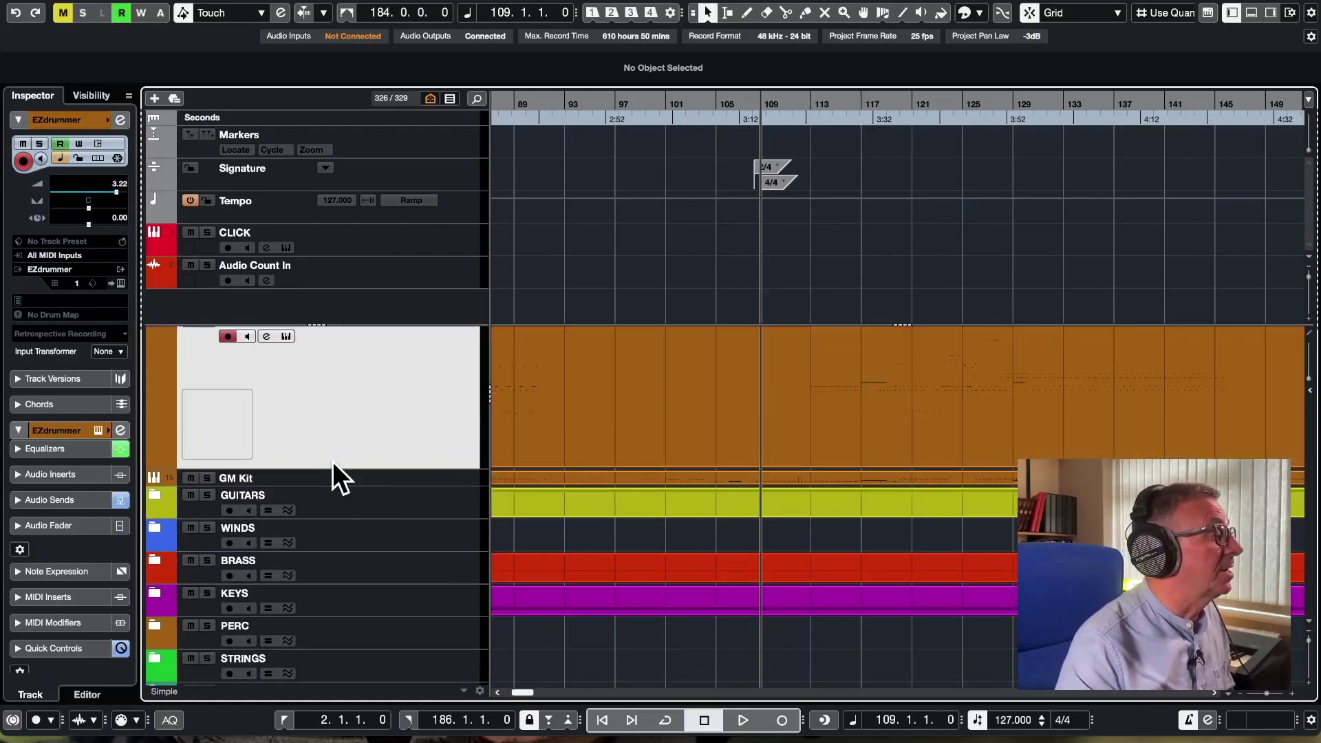
pyautogui.scroll(2, 639, 421)
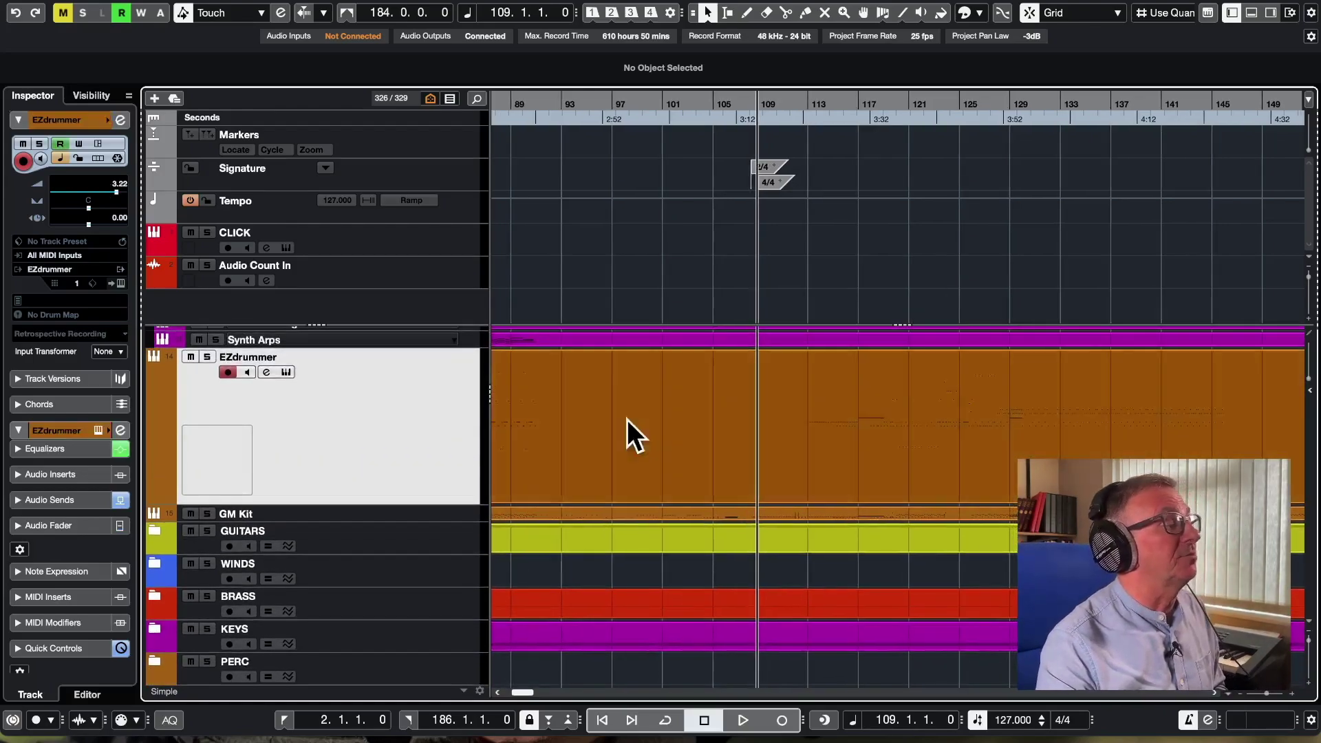
pyautogui.click(207, 356)
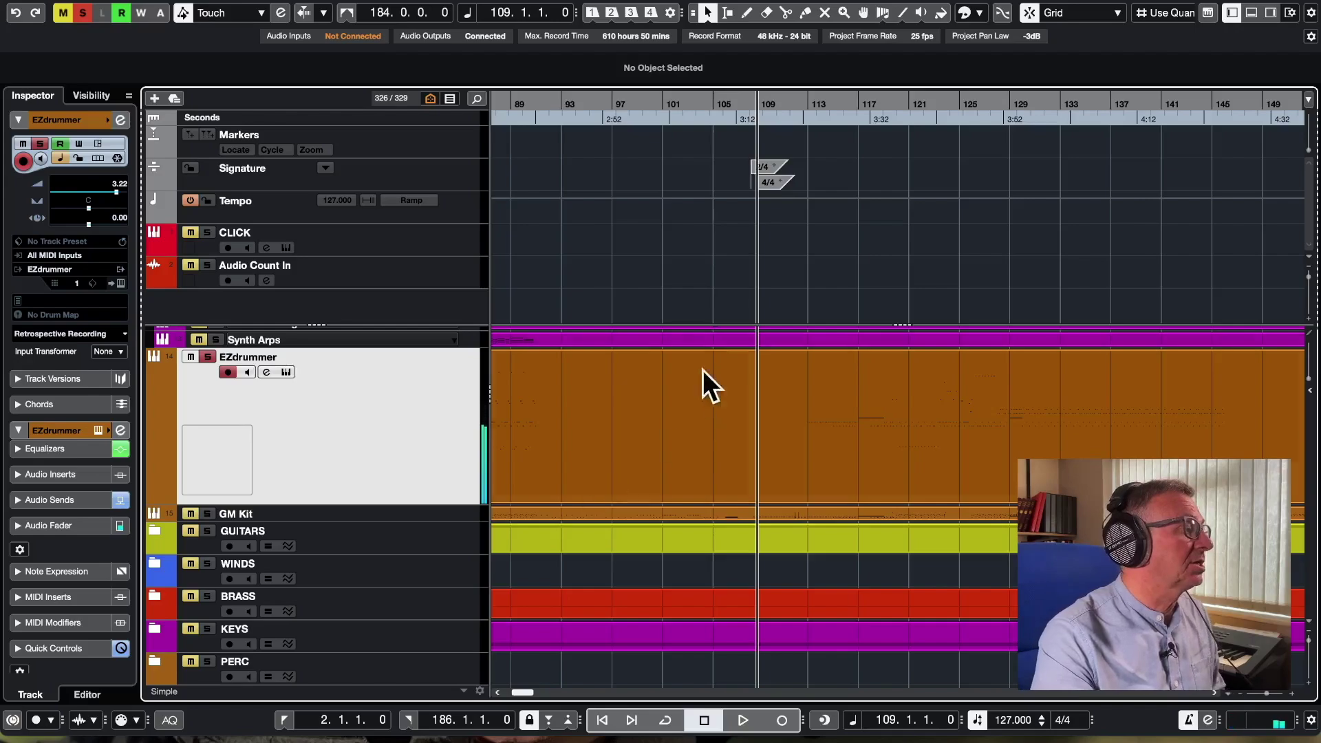
pyautogui.press('space')
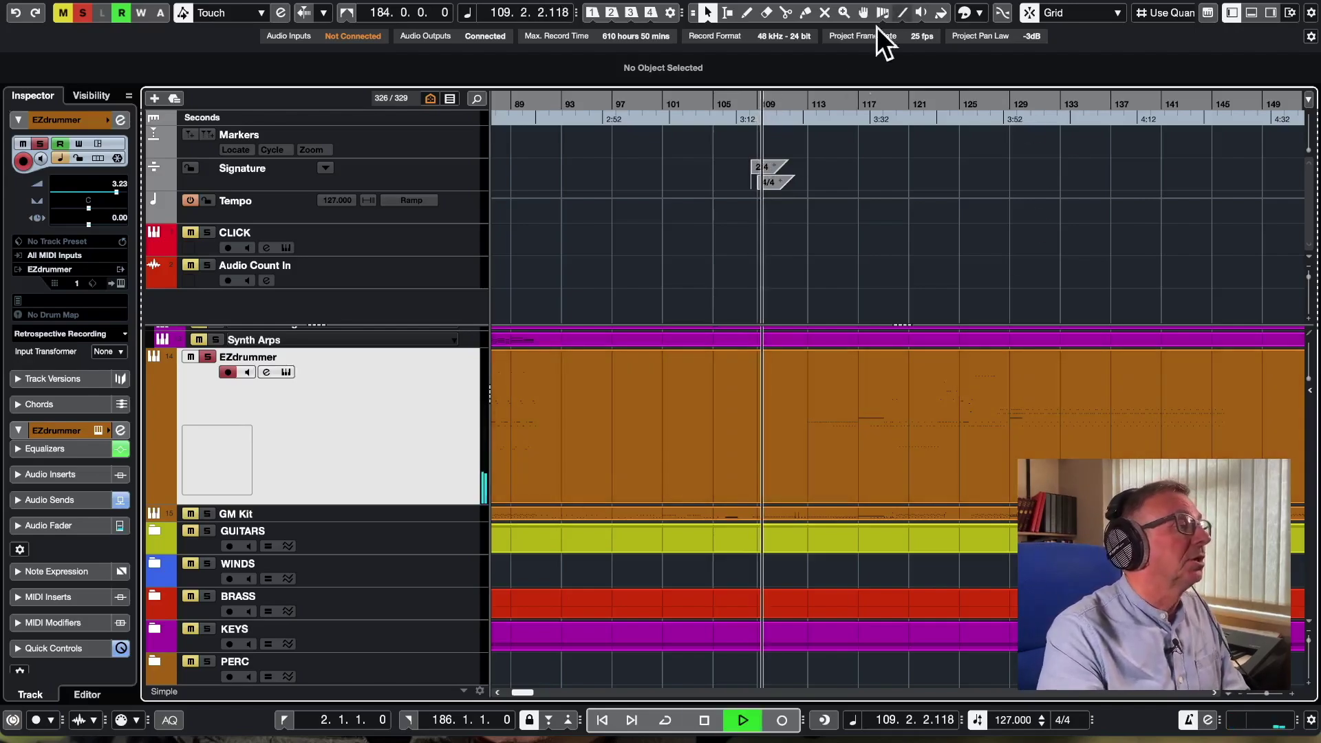
pyautogui.click(808, 107)
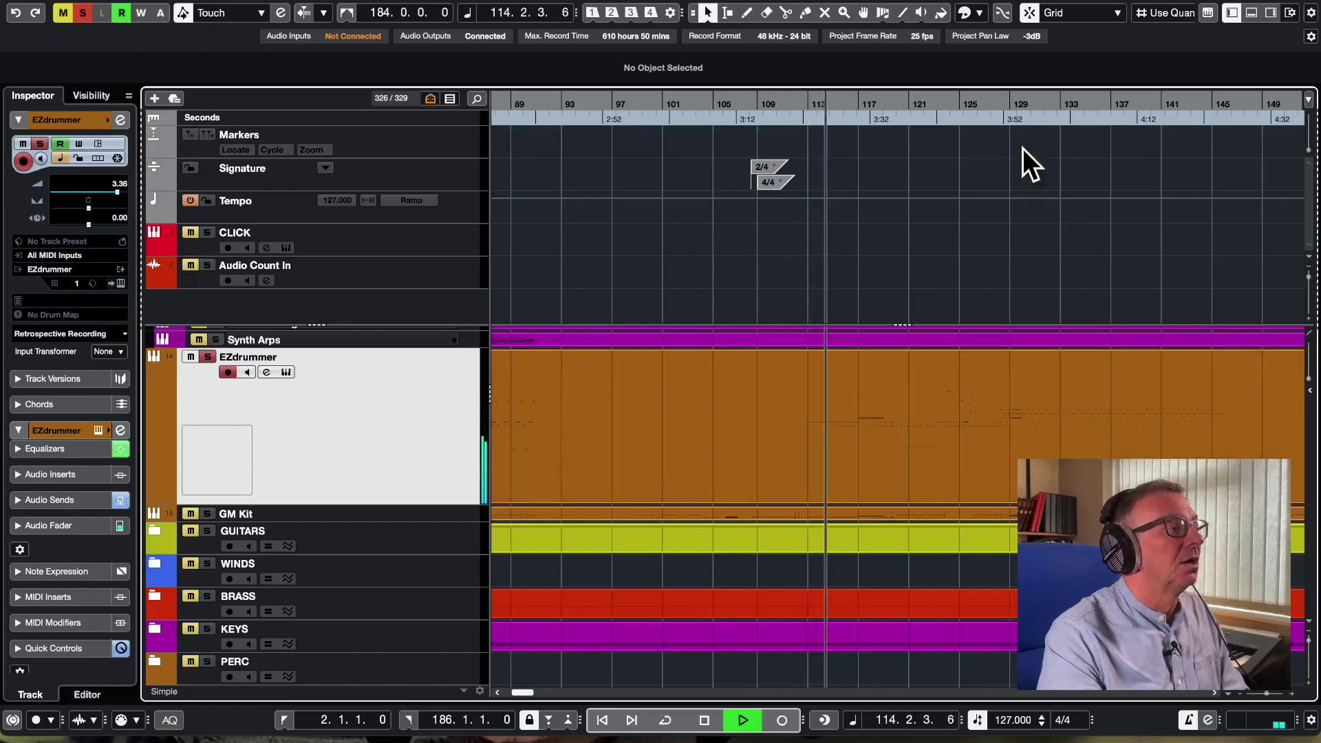
pyautogui.click(1011, 103)
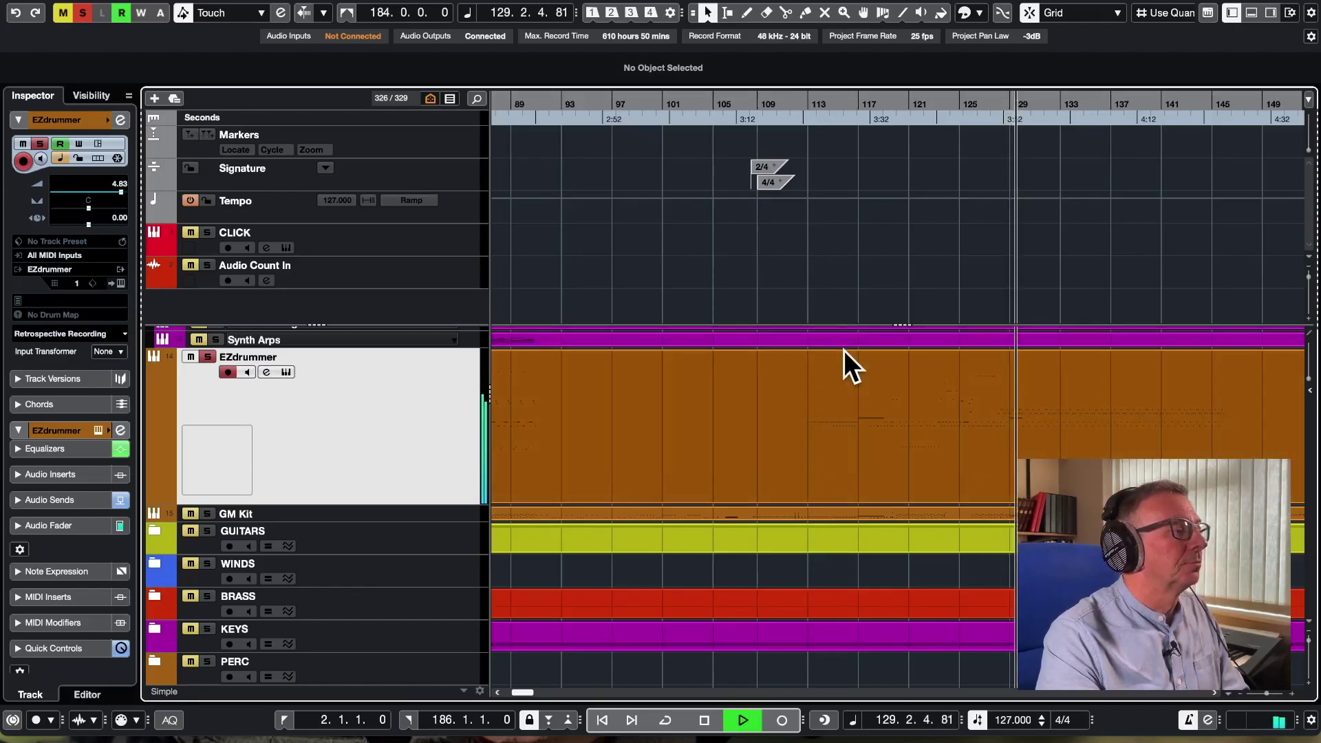
pyautogui.press('space')
pyautogui.click(208, 357)
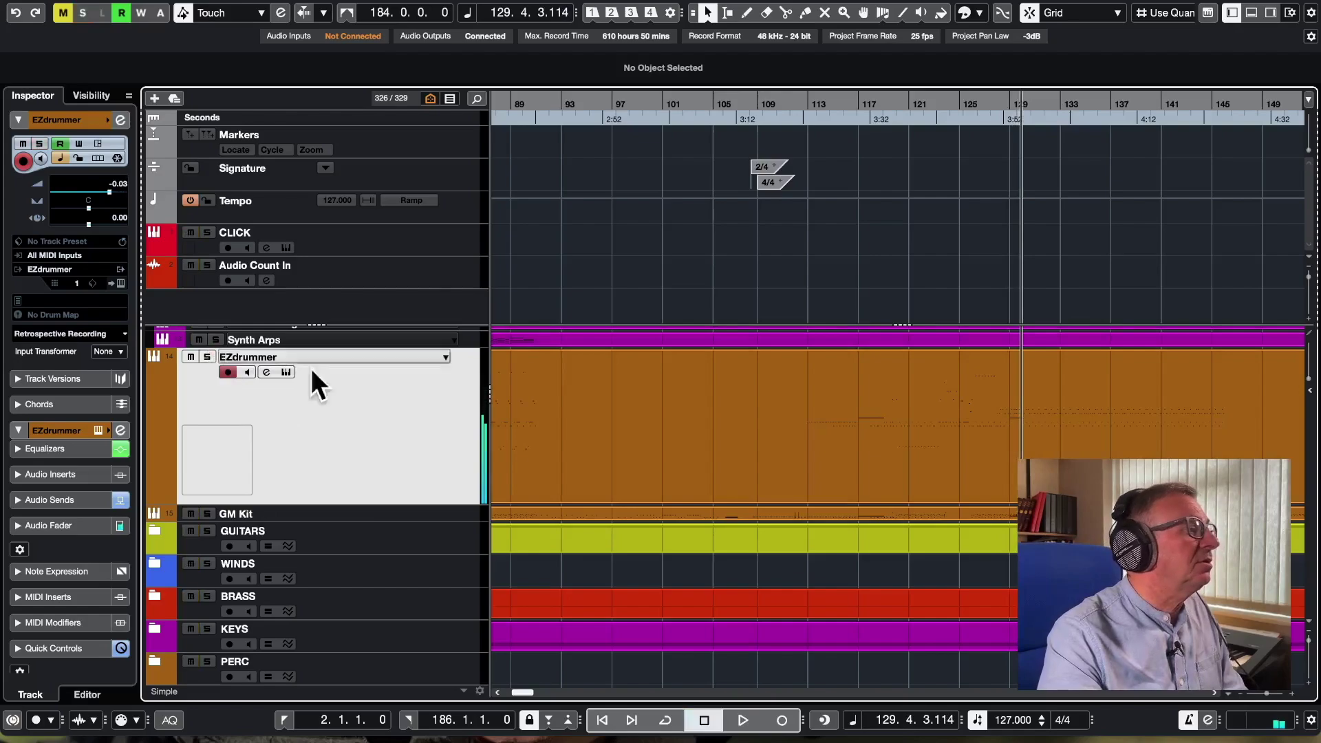
# Expand the GUITARS folder and select its Bass Guitar and Electric Sunburst tracks in turn to audition them.
pyautogui.scroll(-4, 262, 447)
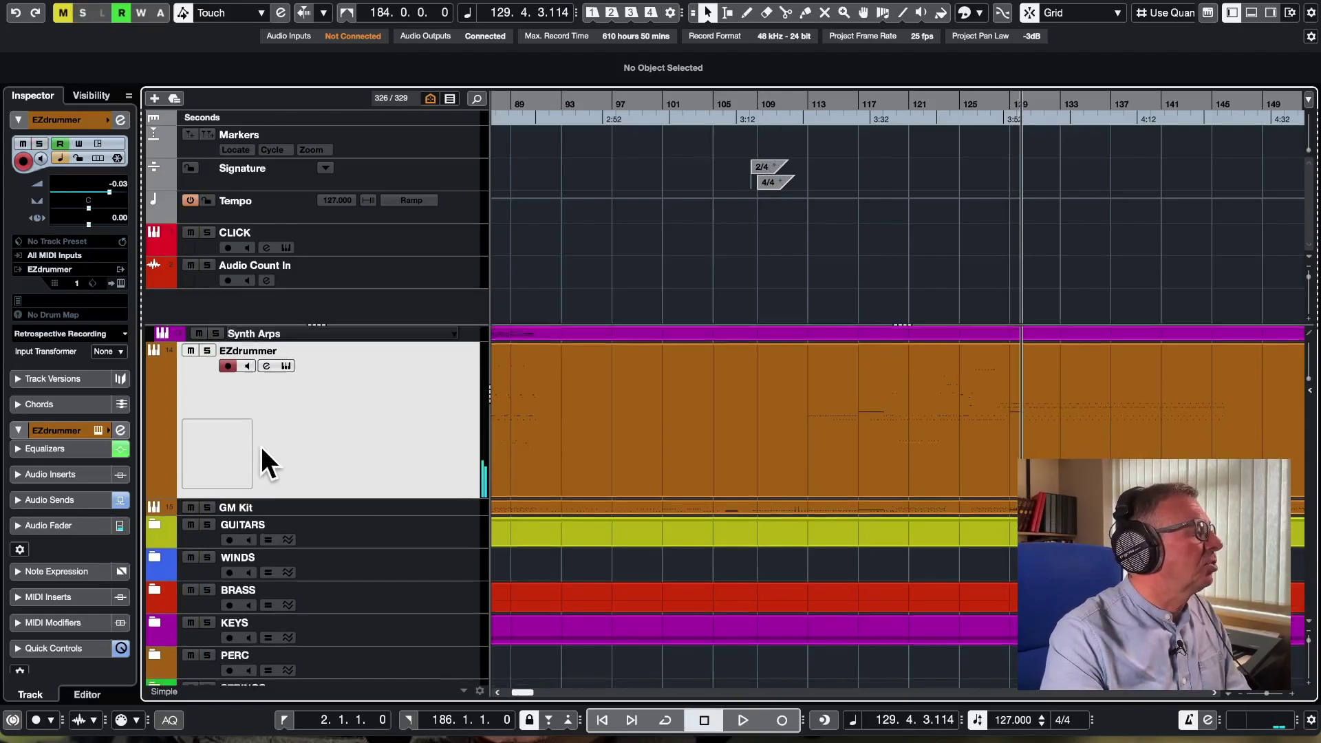
pyautogui.click(155, 406)
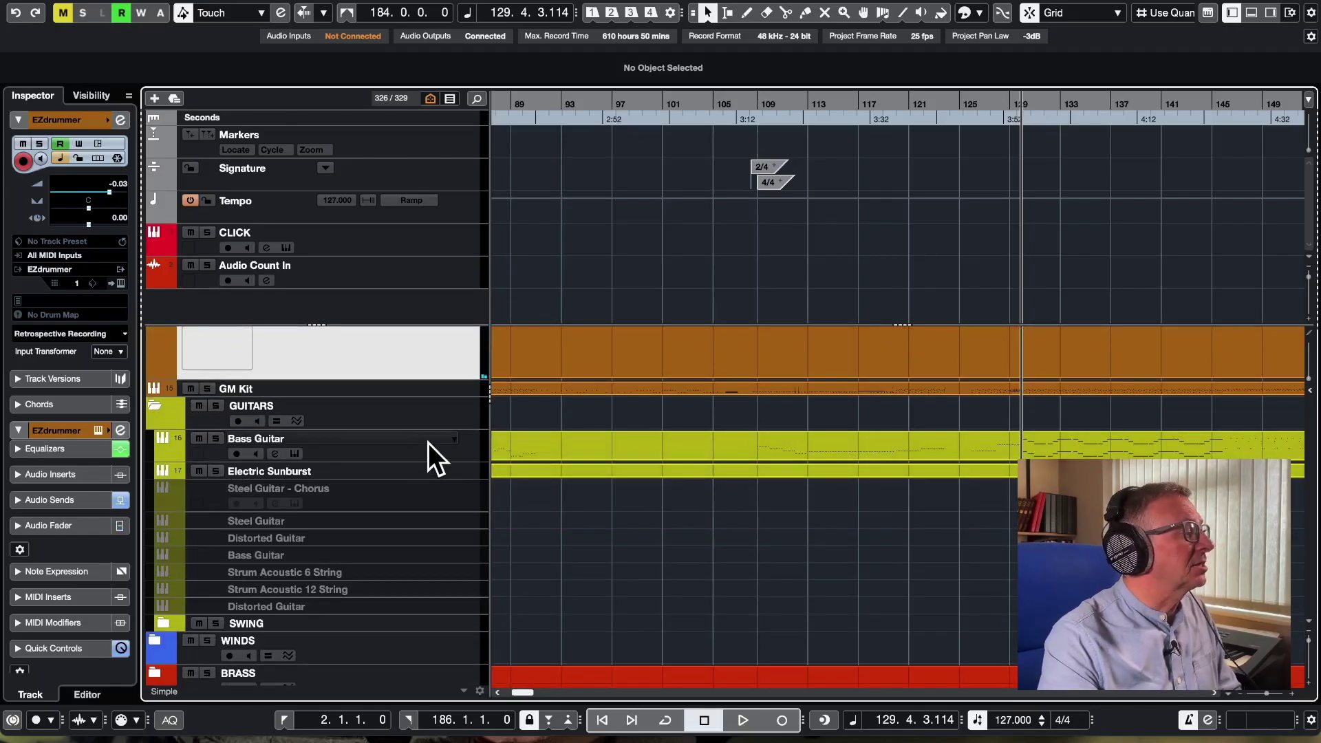
pyautogui.click(410, 447)
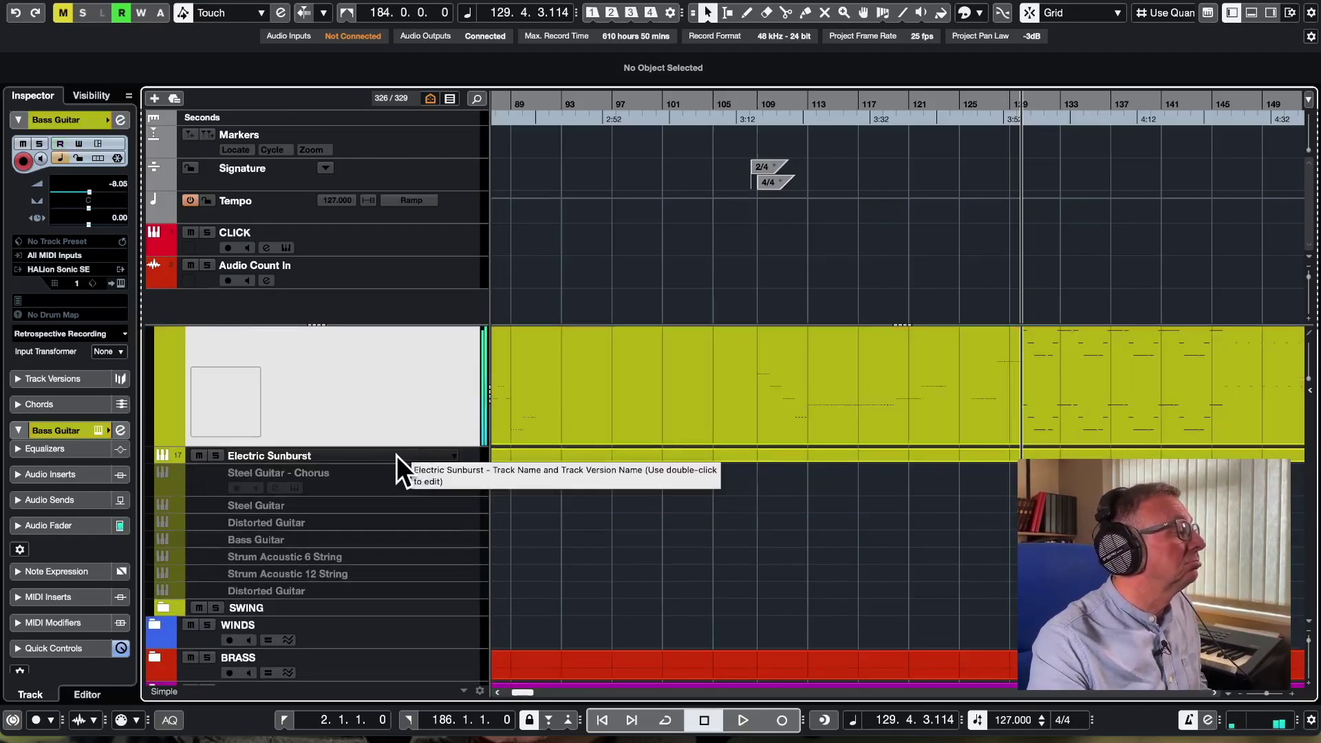
pyautogui.click(397, 456)
pyautogui.scroll(4, 632, 455)
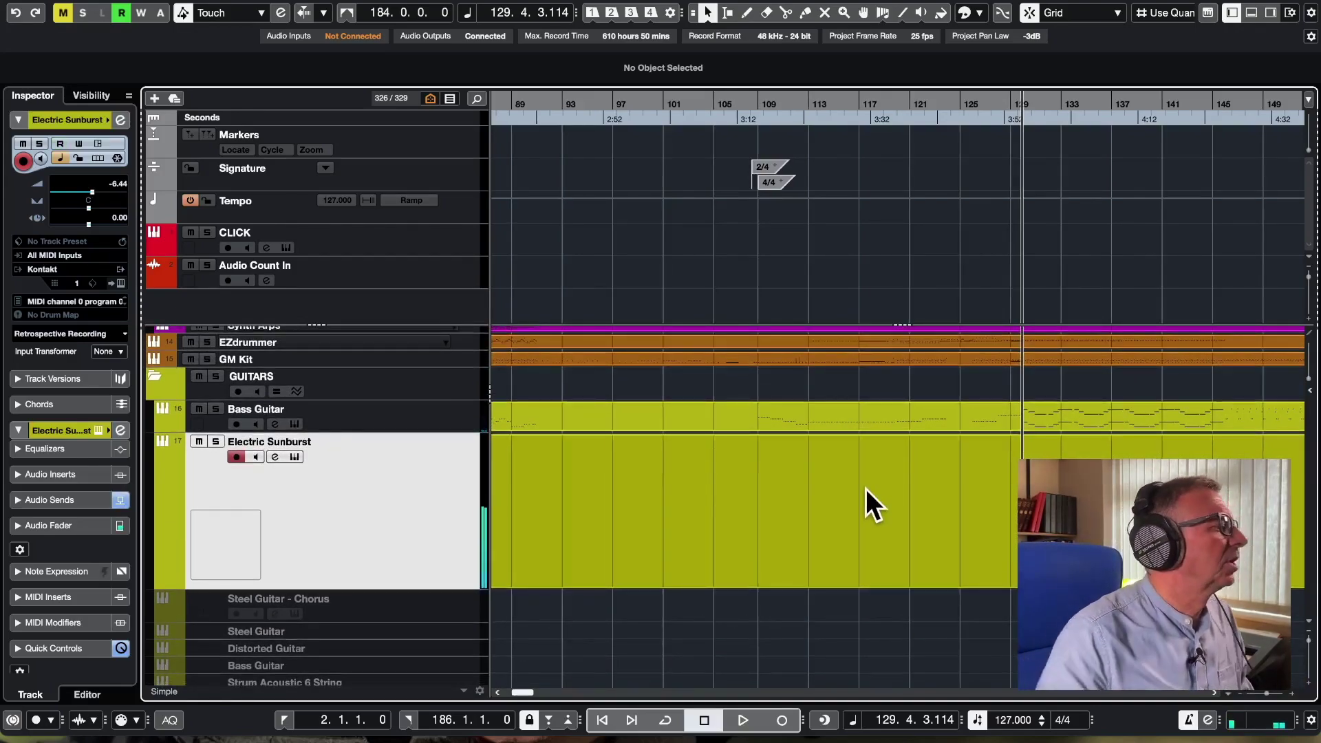
# Expand the BRASS folder and select PS - 3 Bass Trombones and PS - 3 Trumpets in turn to audition them.
pyautogui.scroll(-6, 353, 523)
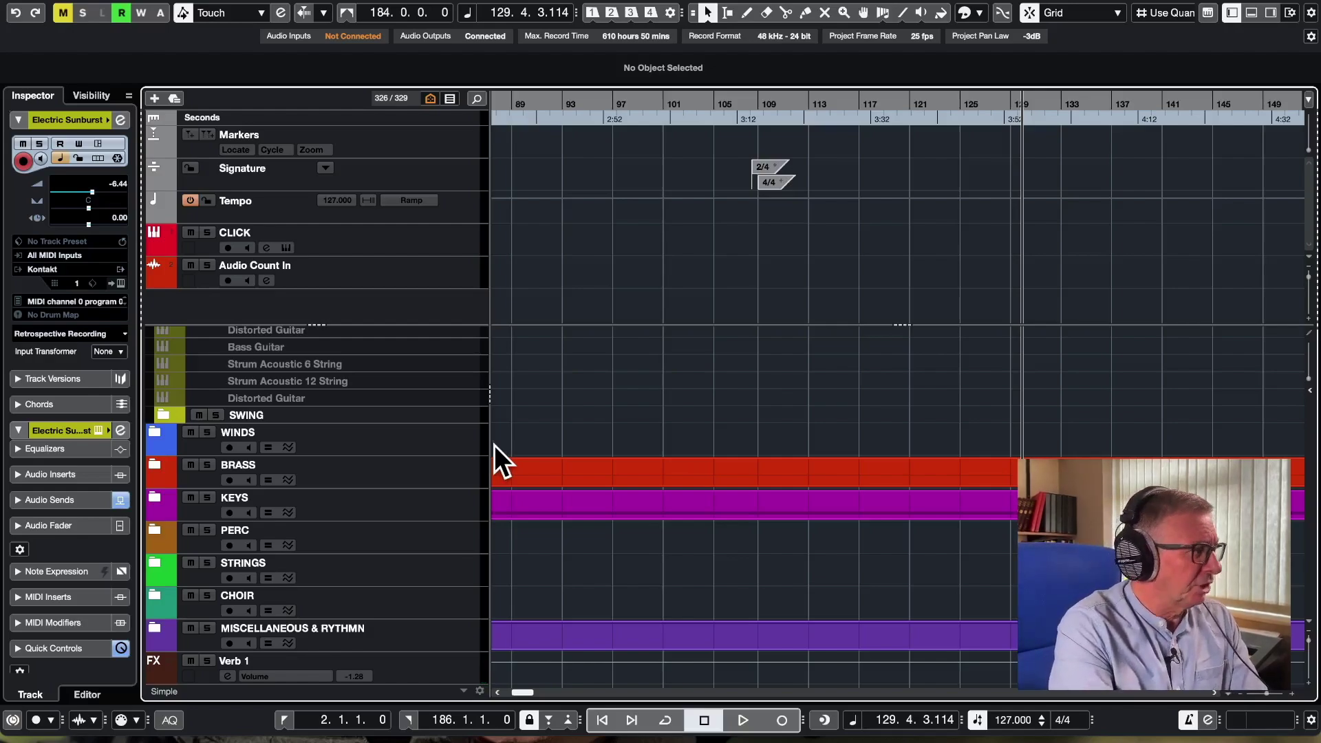
pyautogui.click(154, 467)
pyautogui.scroll(-2, 434, 507)
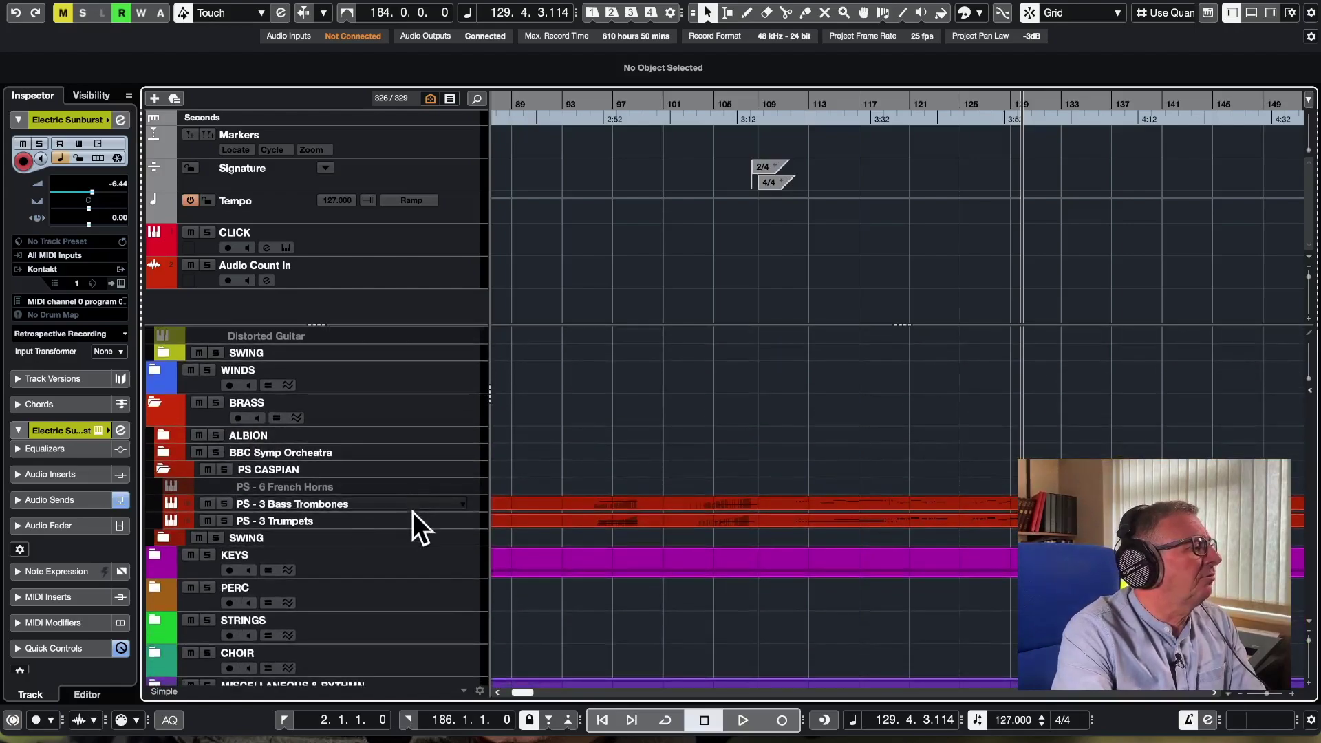
pyautogui.click(411, 505)
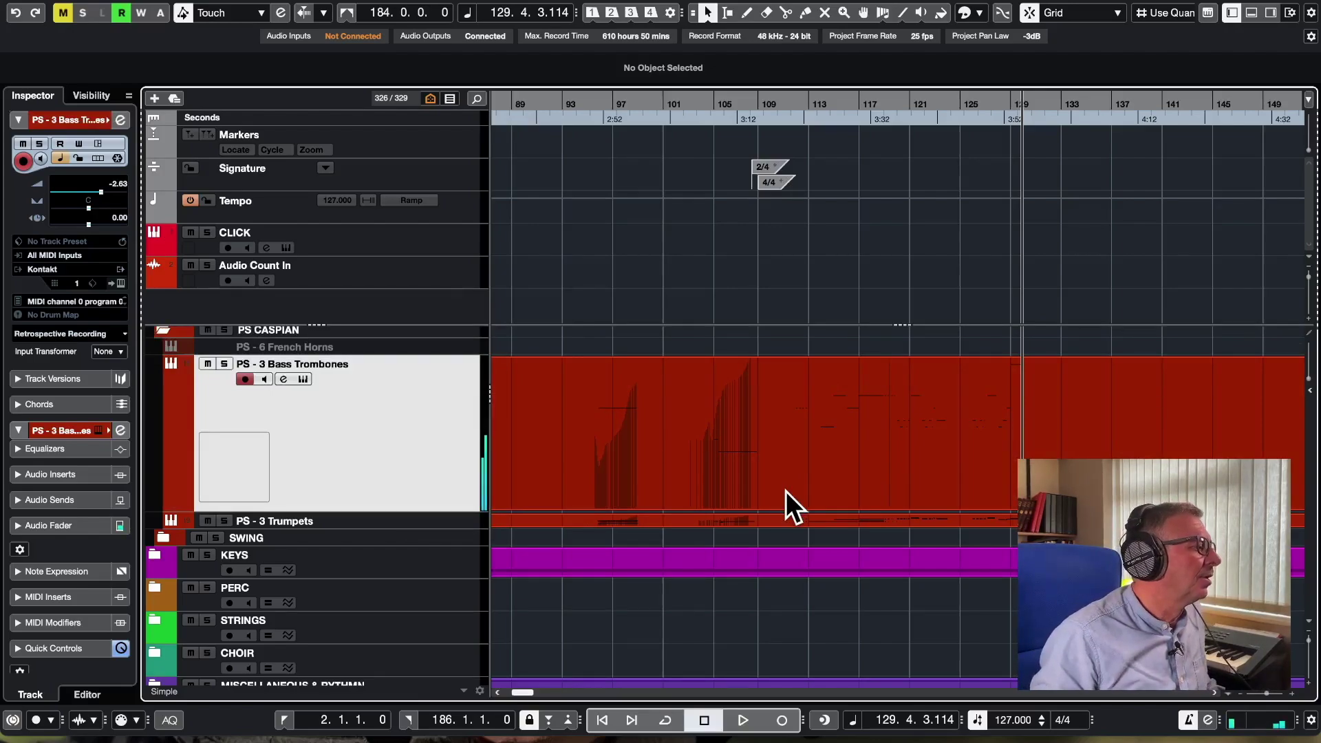
pyautogui.click(419, 520)
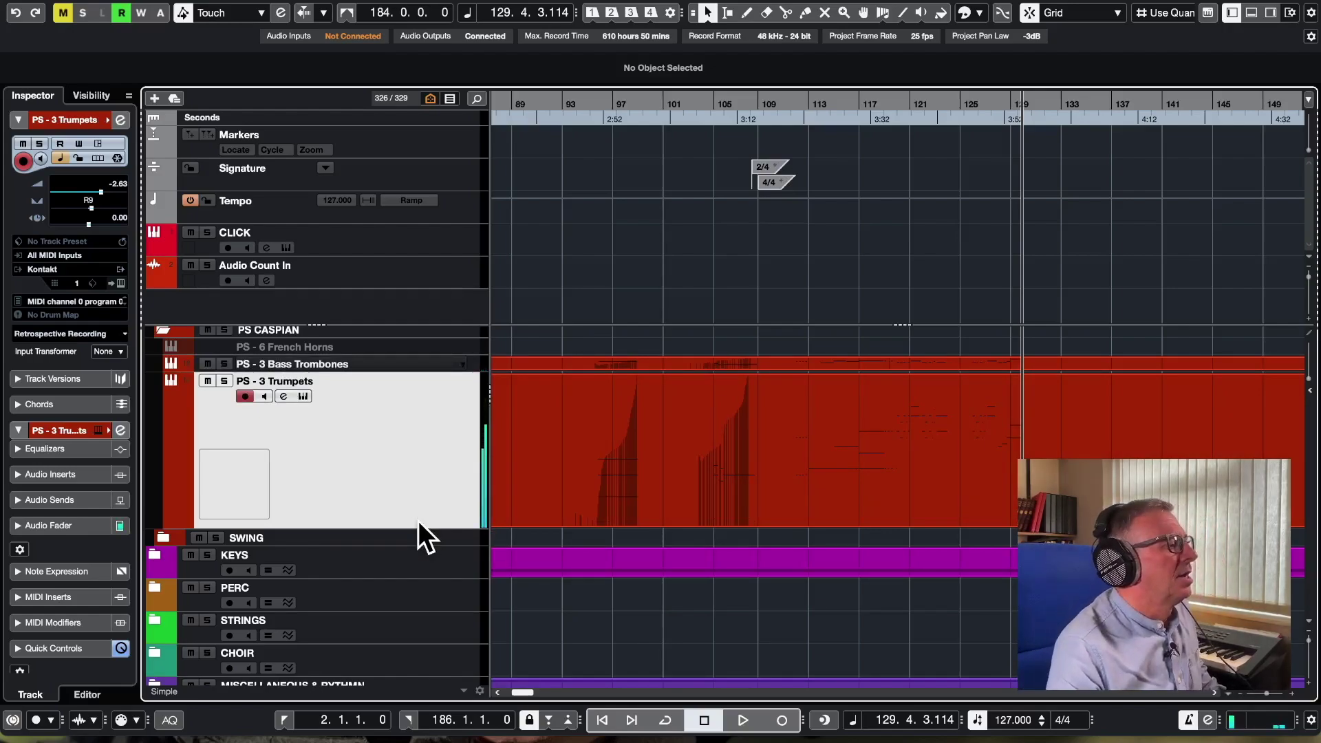
# Expand the KEYS folder and select the Synth Bass GM040 -12 track to audition its sound.
pyautogui.click(154, 555)
pyautogui.scroll(-5, 426, 575)
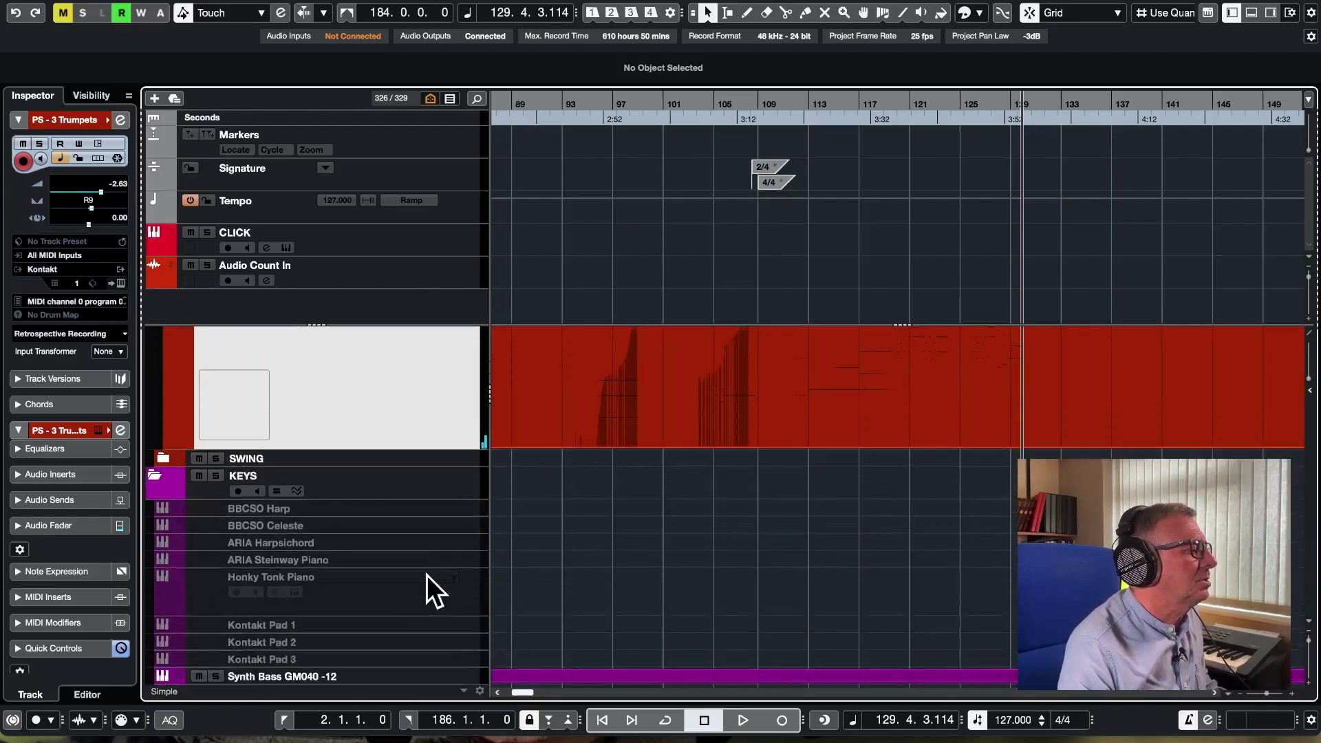
pyautogui.scroll(-1, 426, 574)
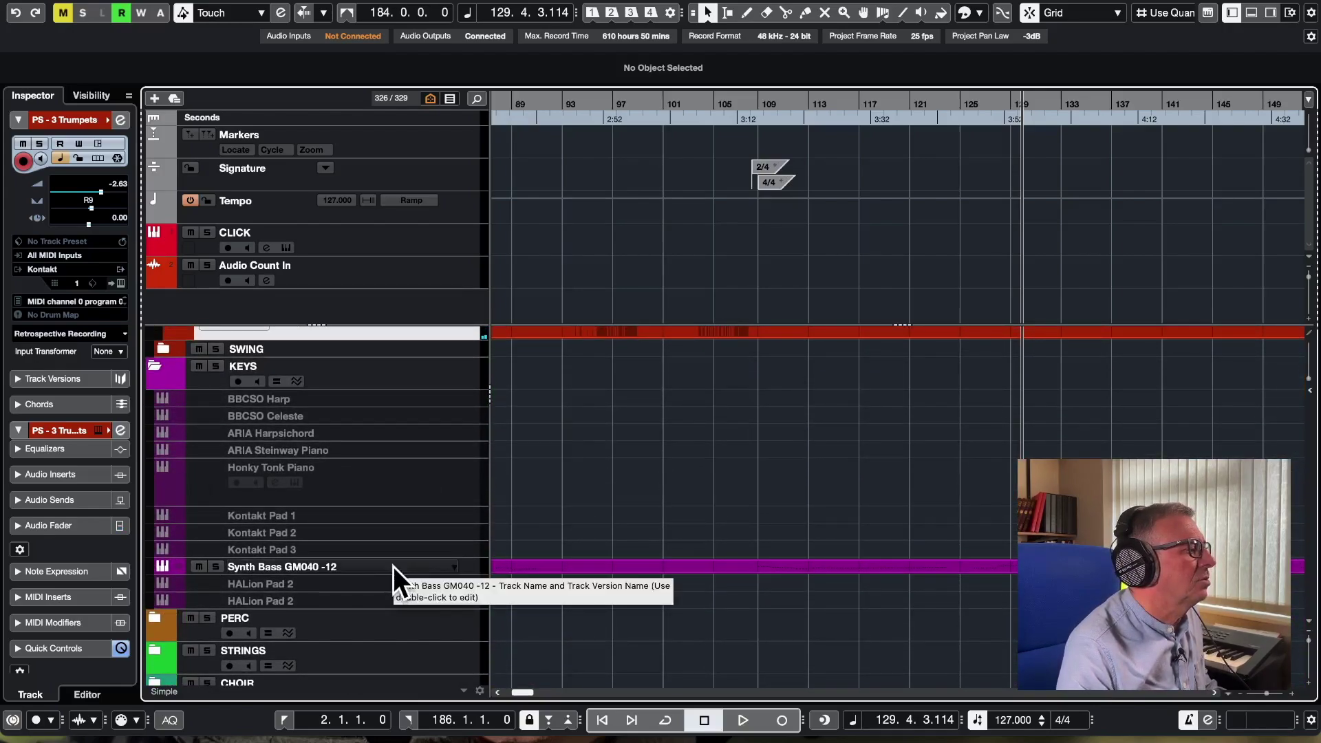
pyautogui.click(394, 567)
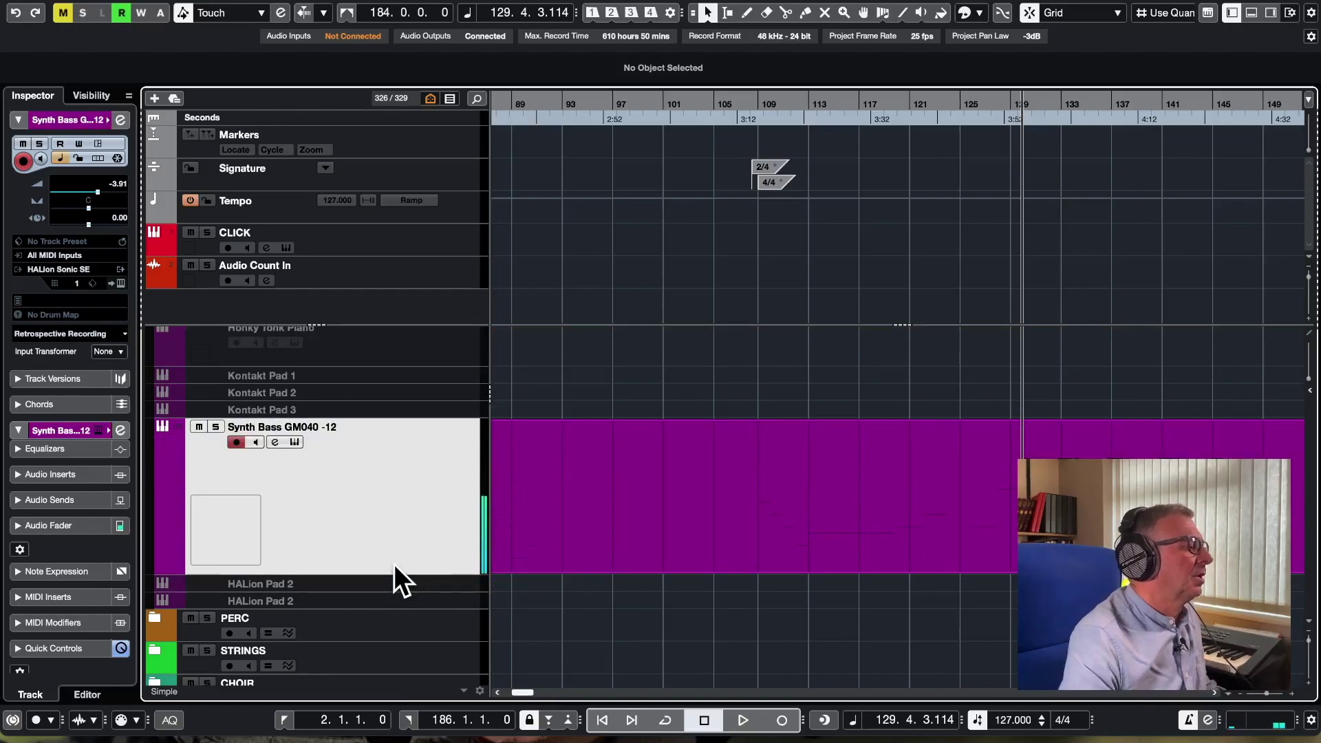
pyautogui.scroll(-5, 394, 564)
pyautogui.scroll(1, 393, 563)
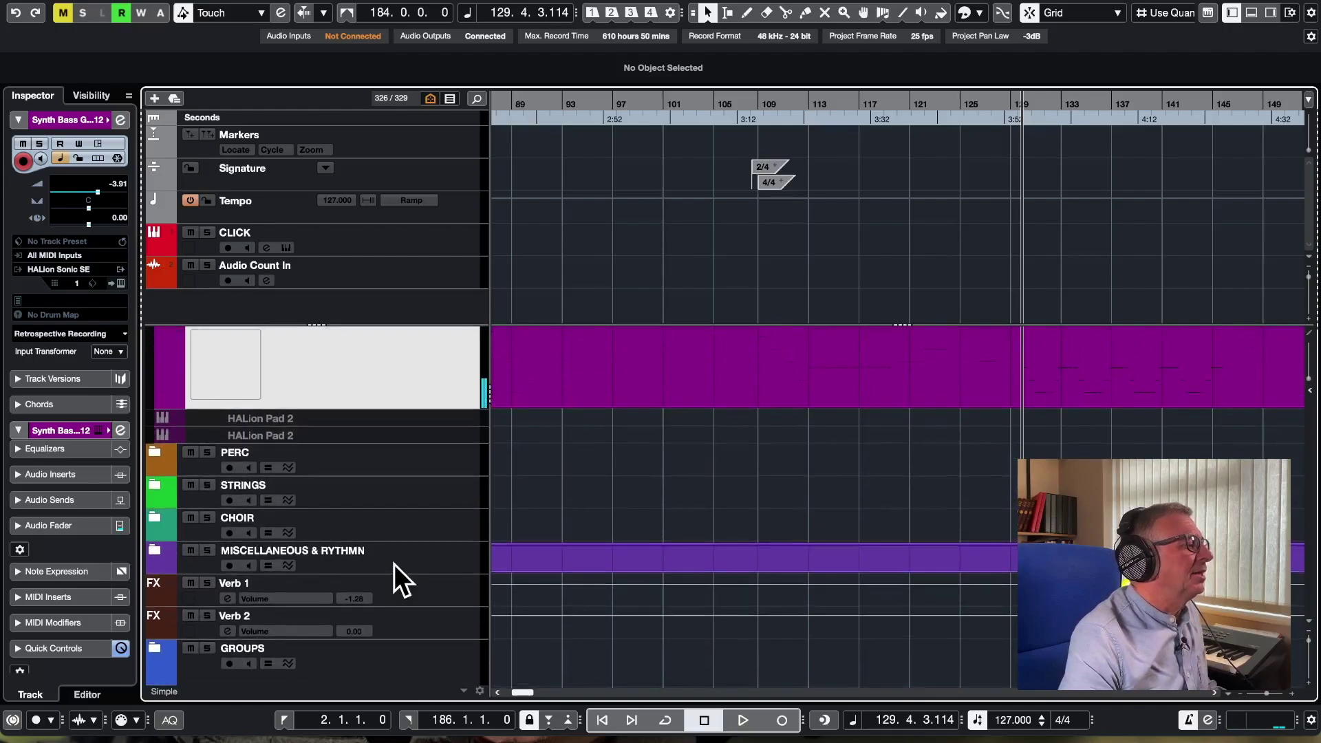
# Expand the MISCELLANEOUS & RYTHMN folder to show its Weltmeister Accordian track.
pyautogui.click(154, 553)
pyautogui.hscroll(1, 765, 548)
pyautogui.scroll(-1, 765, 548)
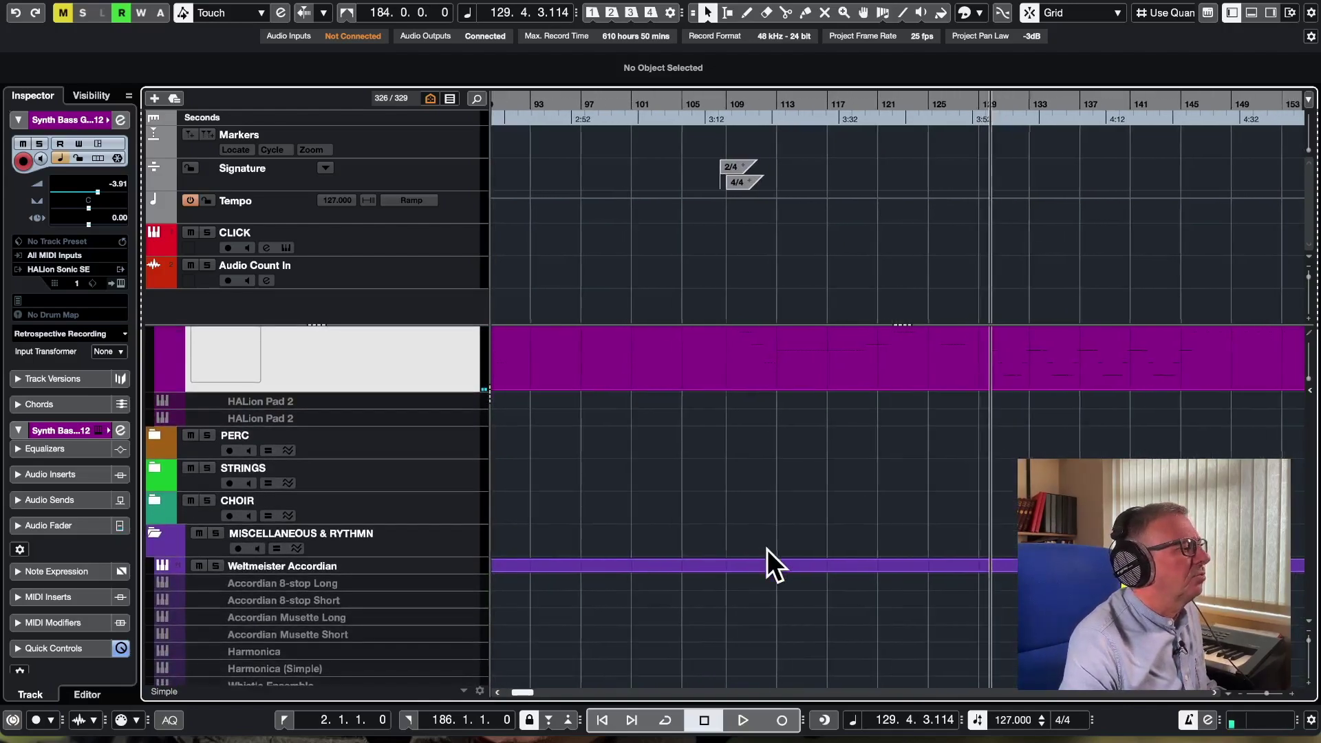
# Look over the arrangement from the vocal tracks through the KEYS folder, and along the timeline from about bar 45 to the song's end.
pyautogui.hscroll(-2, 727, 550)
pyautogui.scroll(5, 227, 445)
pyautogui.scroll(5, 227, 445)
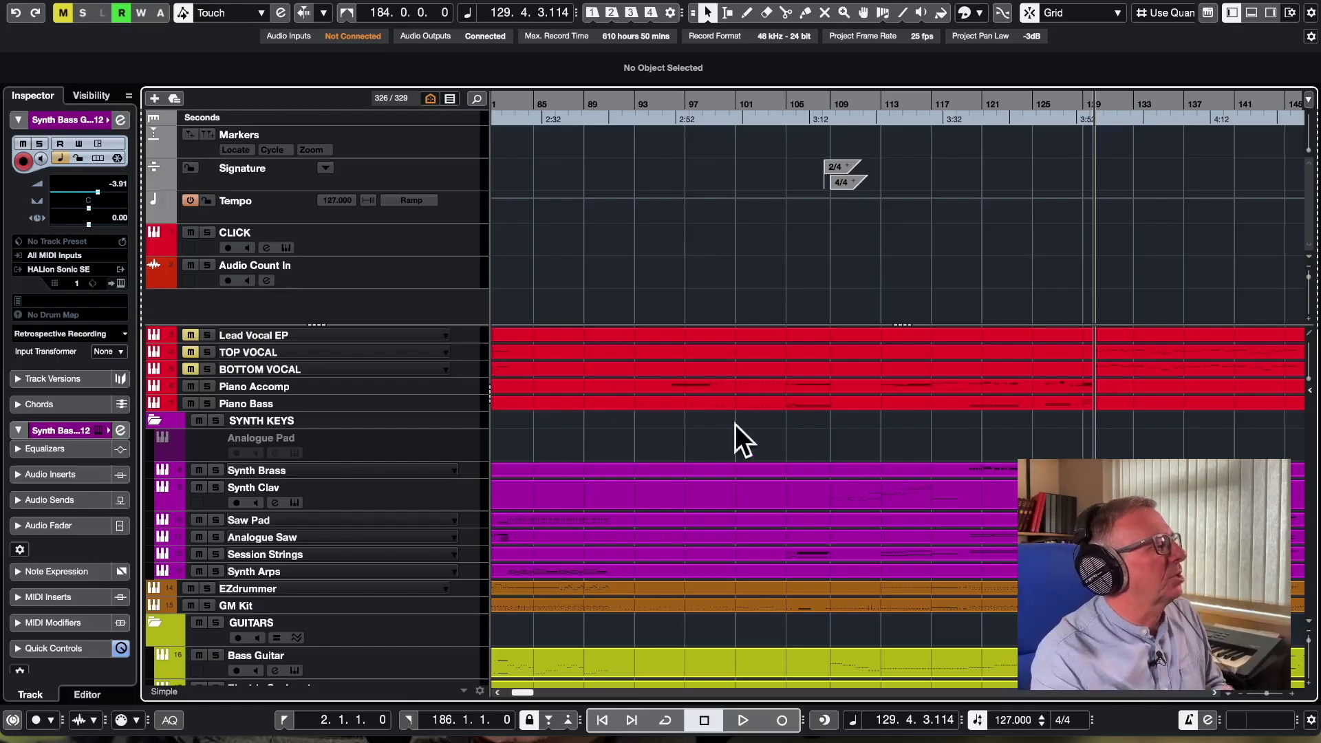
pyautogui.scroll(-10, 527, 449)
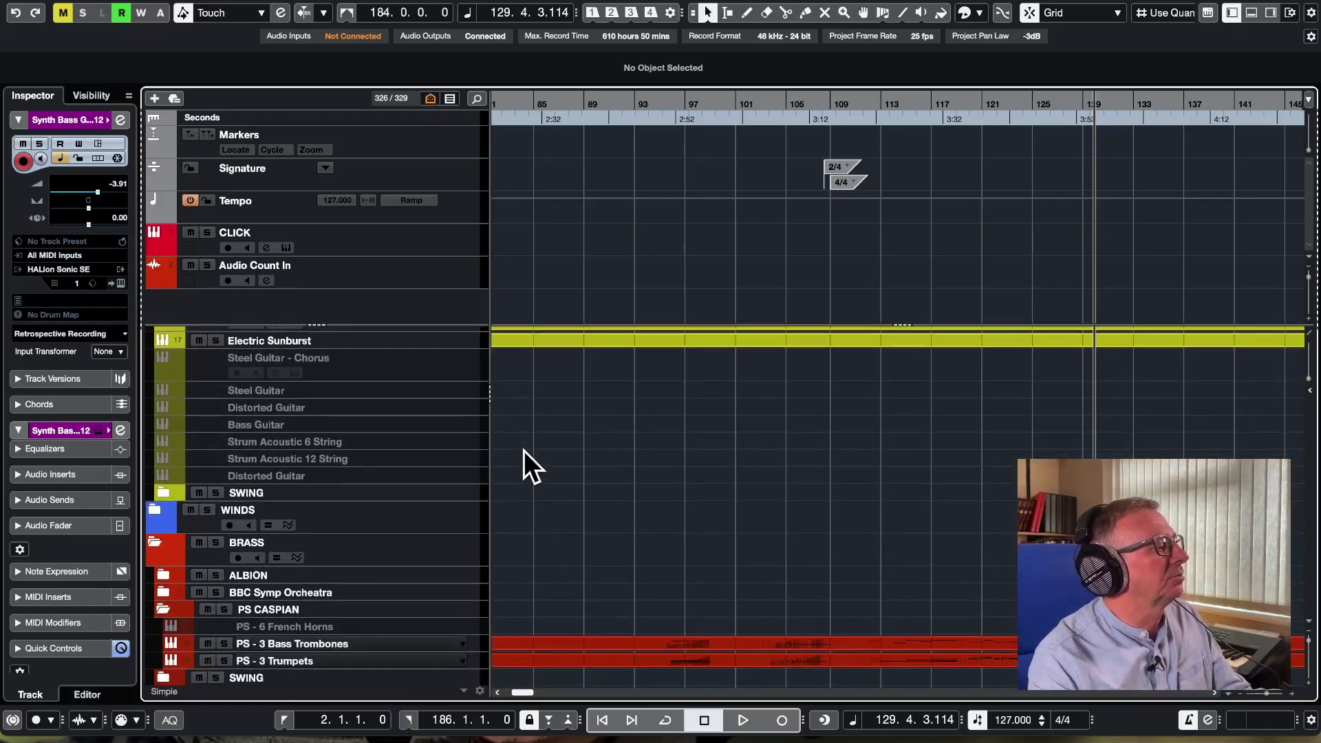
pyautogui.scroll(-8, 518, 452)
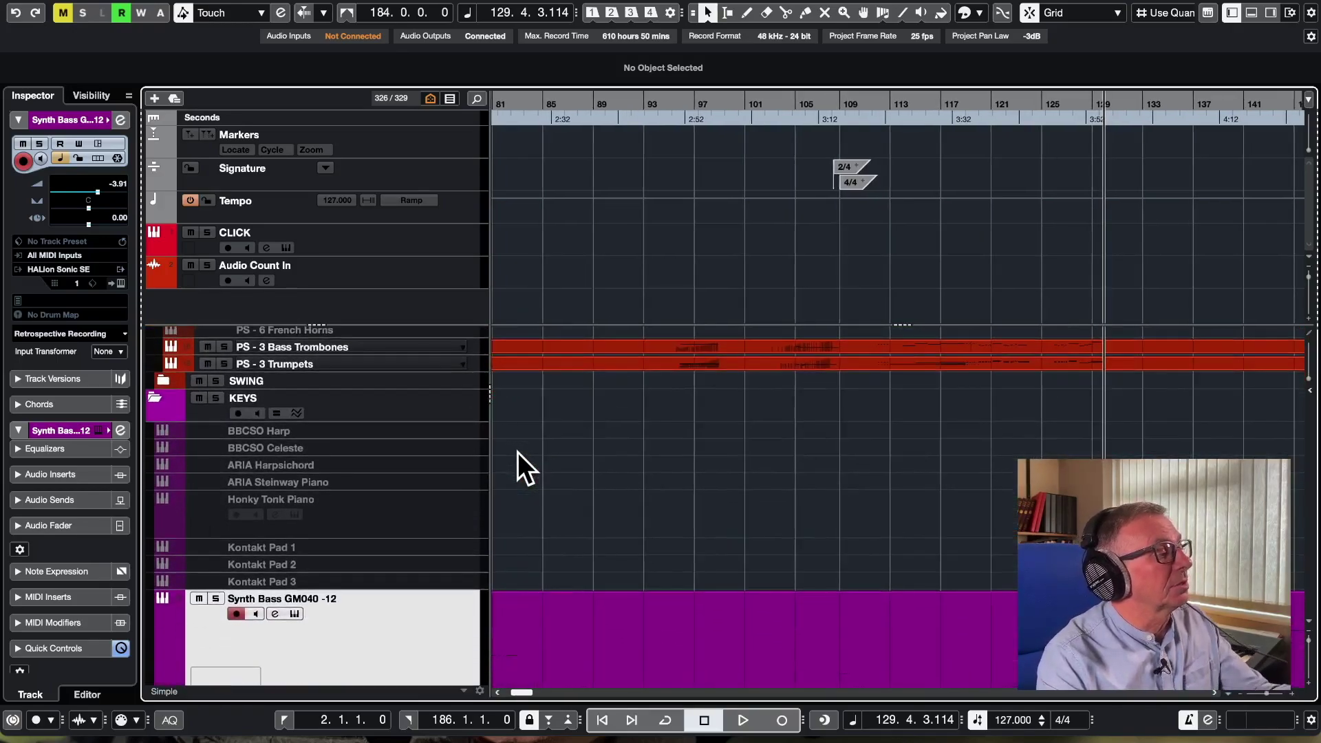
pyautogui.scroll(15, 517, 452)
pyautogui.hscroll(10, 611, 468)
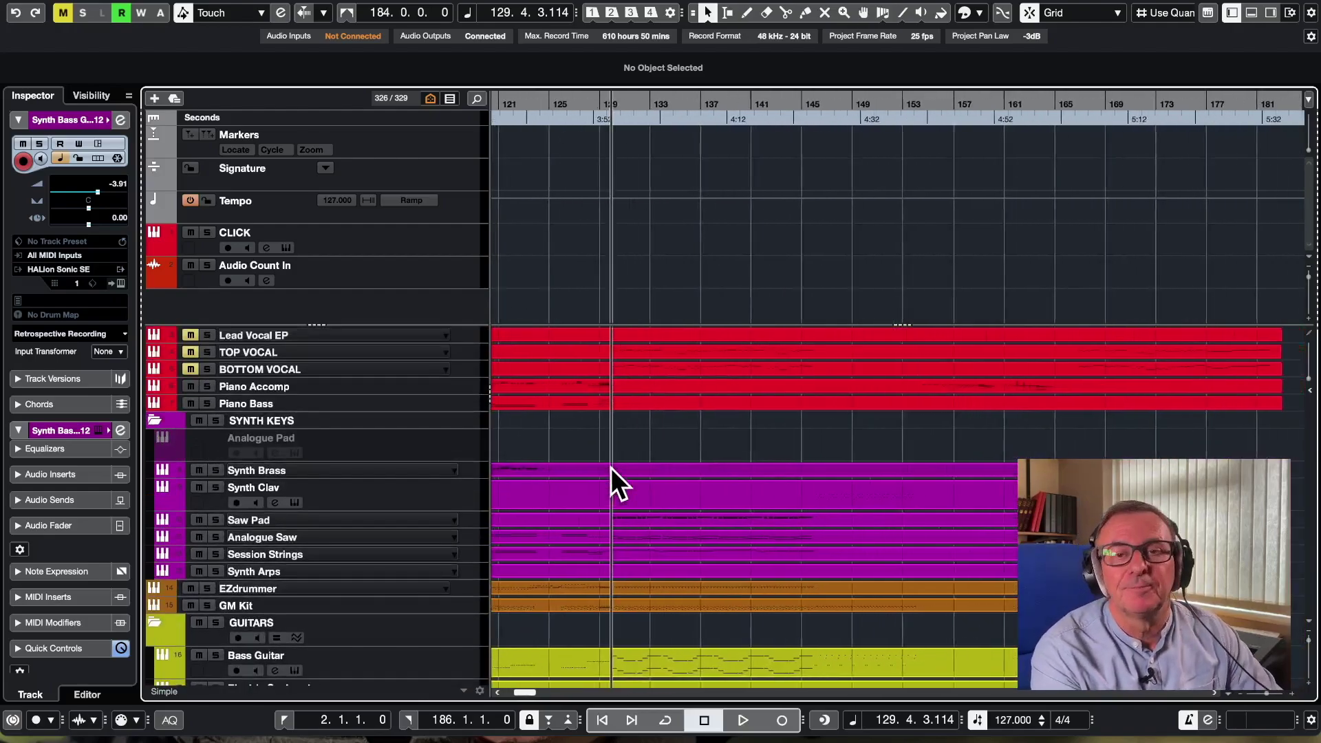
pyautogui.hscroll(5, 598, 445)
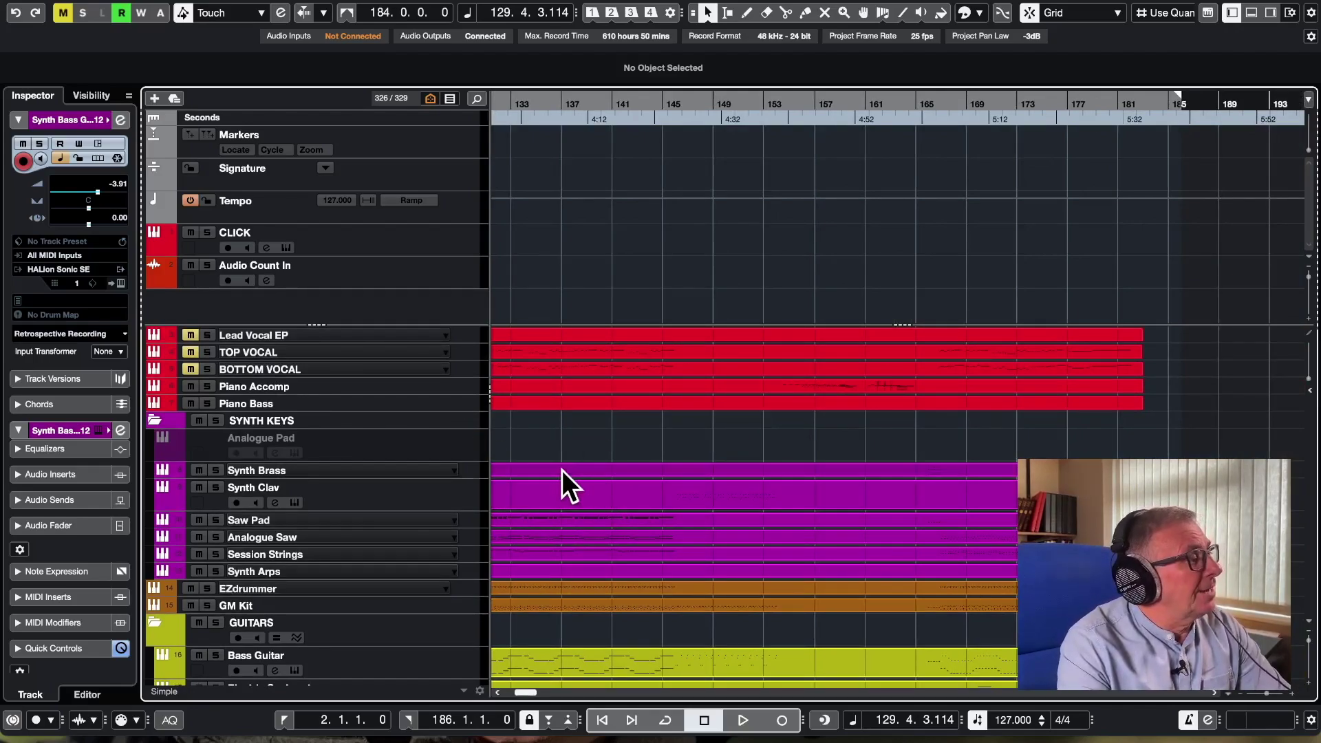
pyautogui.hscroll(-20, 722, 371)
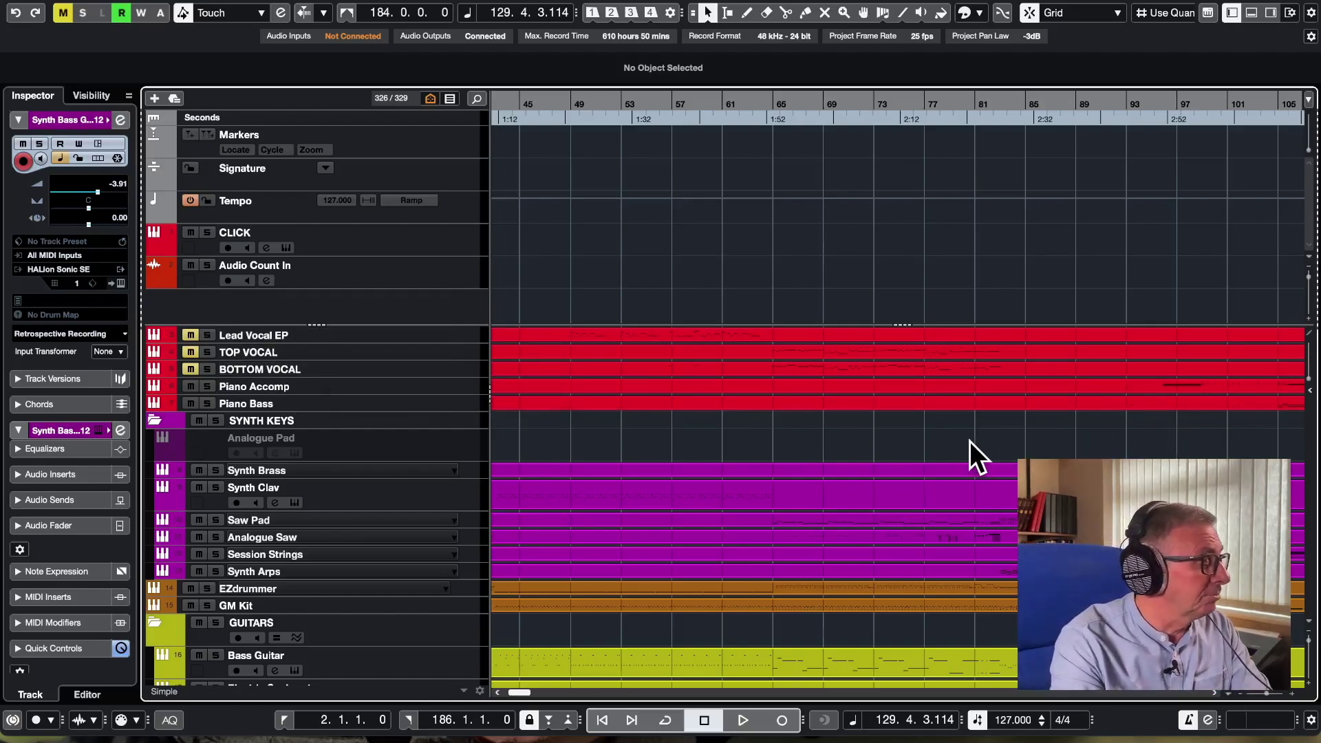
pyautogui.hscroll(2, 689, 418)
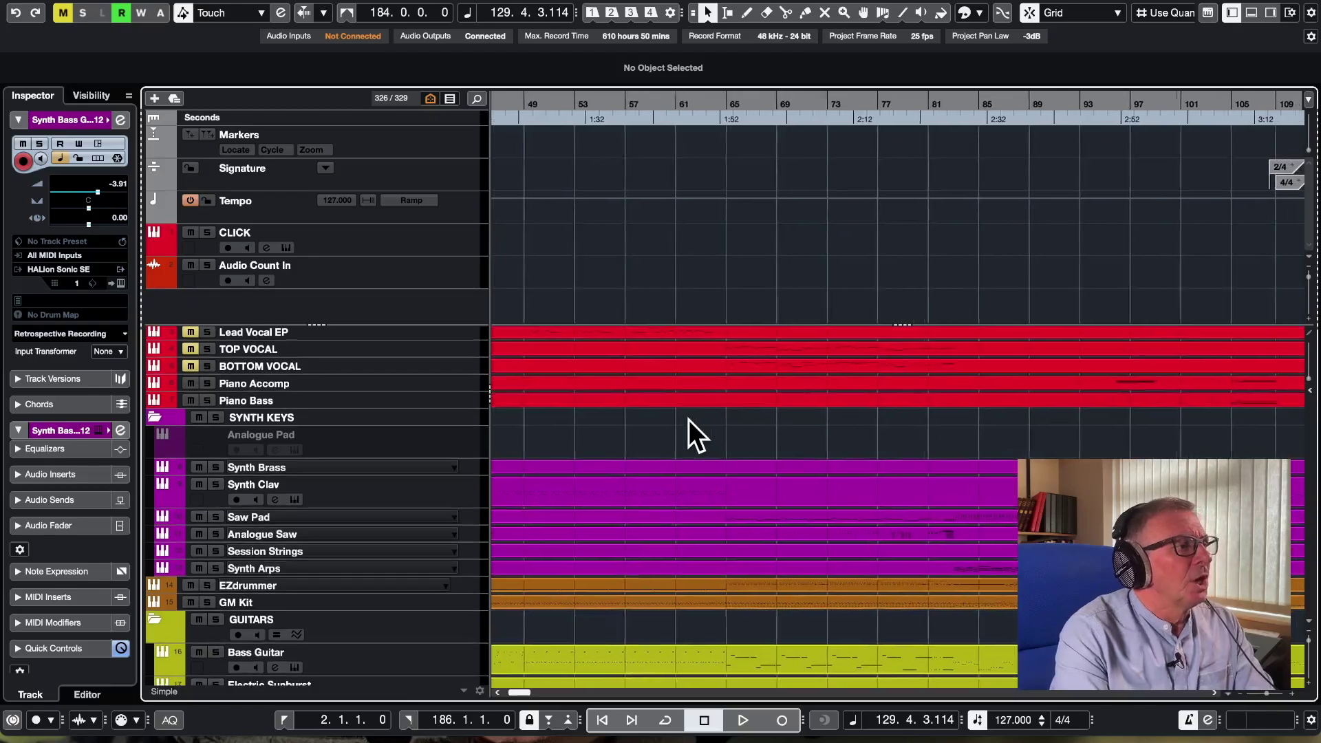
pyautogui.hscroll(5, 689, 420)
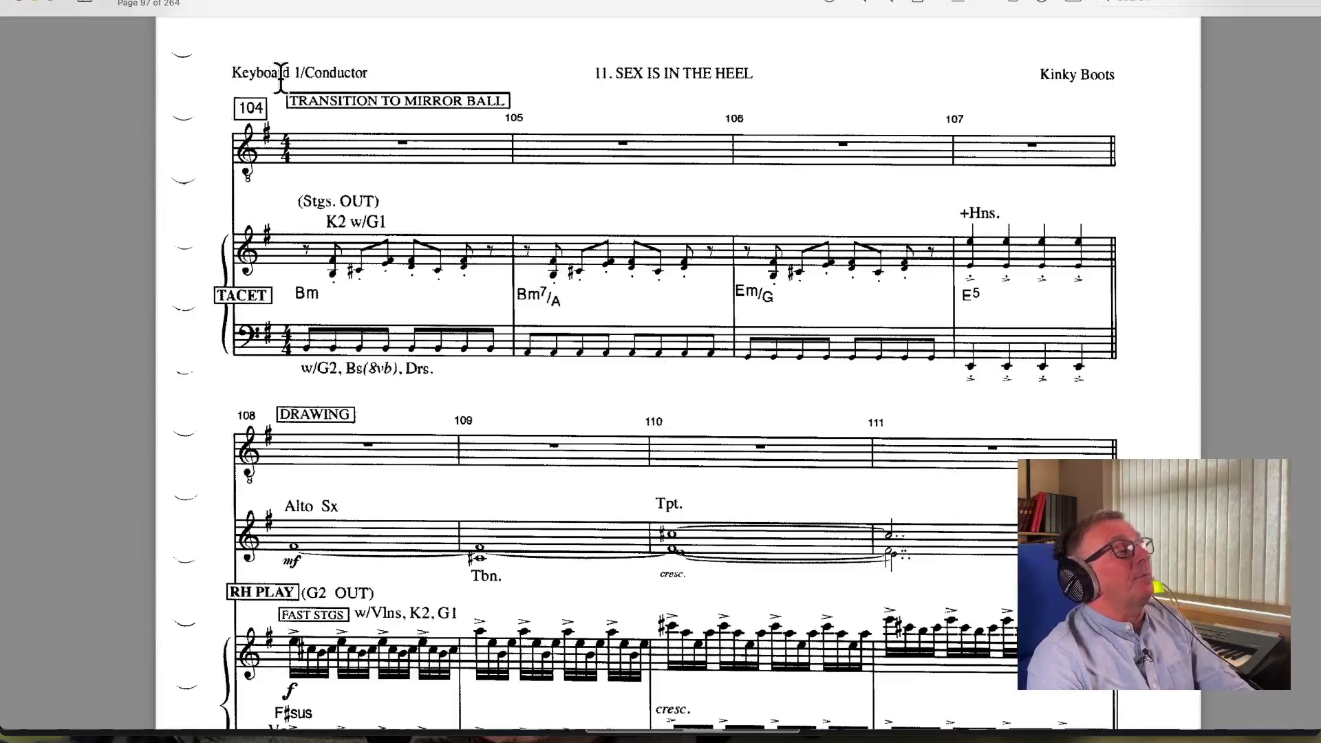
# Switch from the score to the Cubase project and start playback from bar 109.
pyautogui.click(1246, 3)
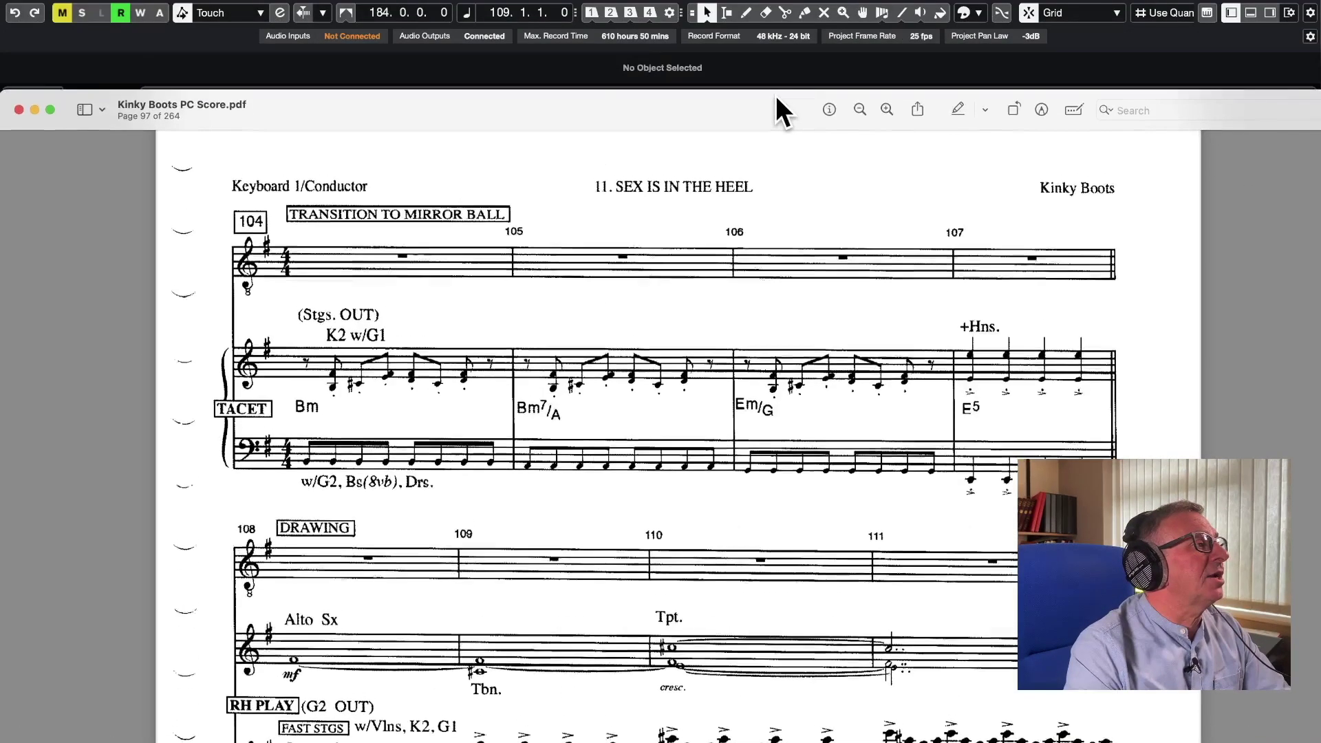
pyautogui.click(946, 3)
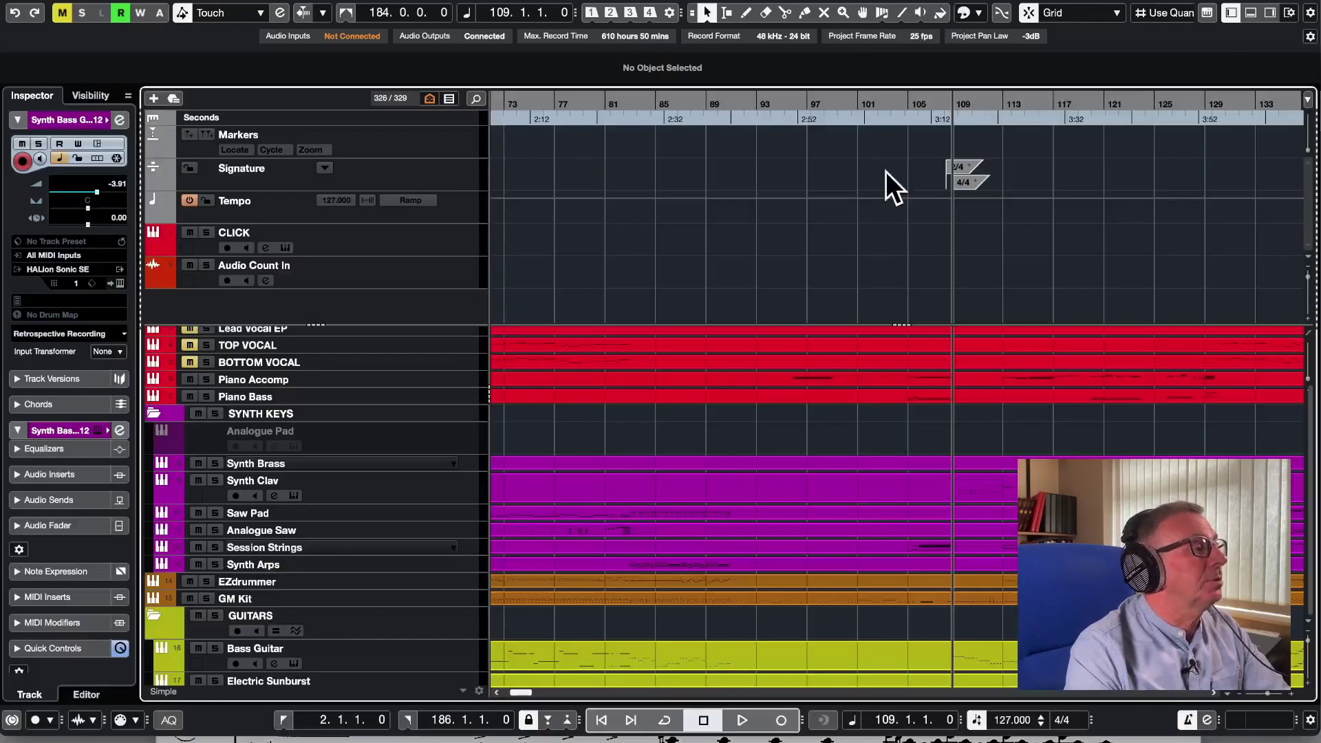
pyautogui.press('space')
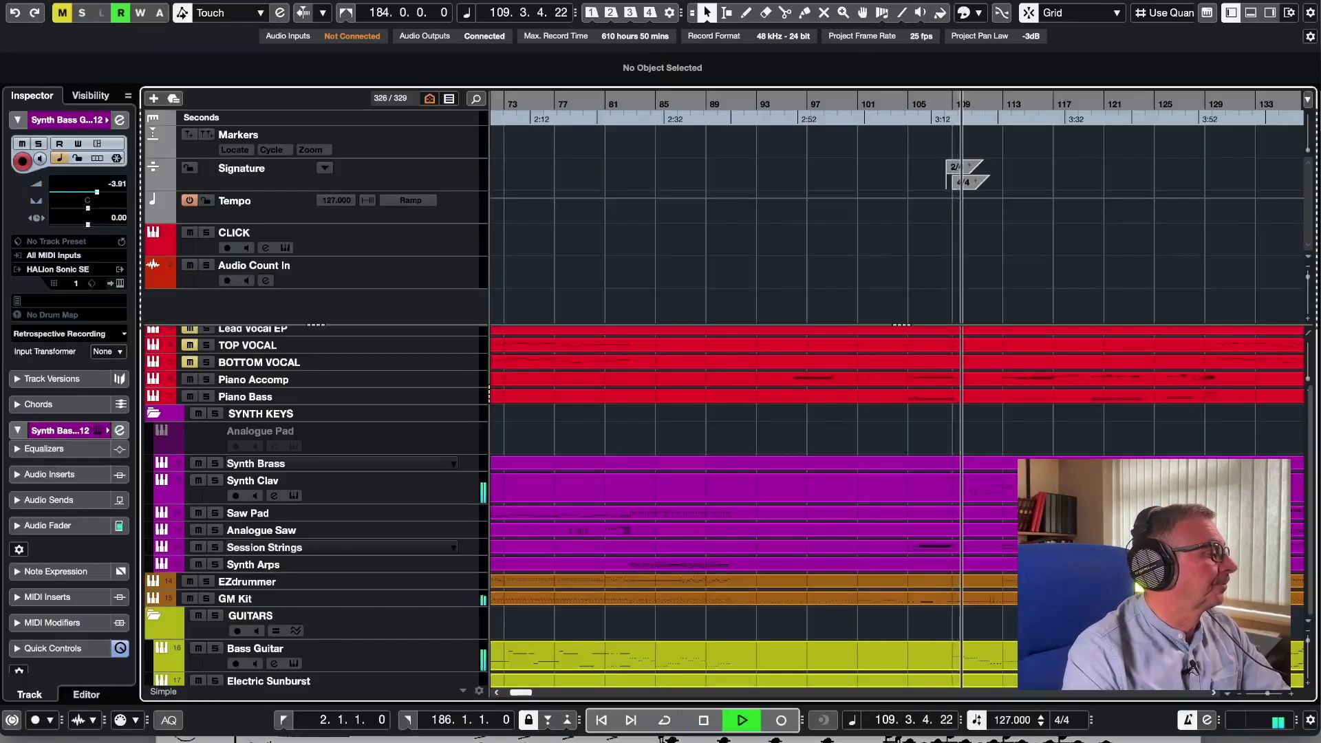
# Switch to Kinky Boots PC Score.pdf and follow the playback from the DRAWING section at bar 108 to bar 125 on page 99.
pyautogui.click(490, 741)
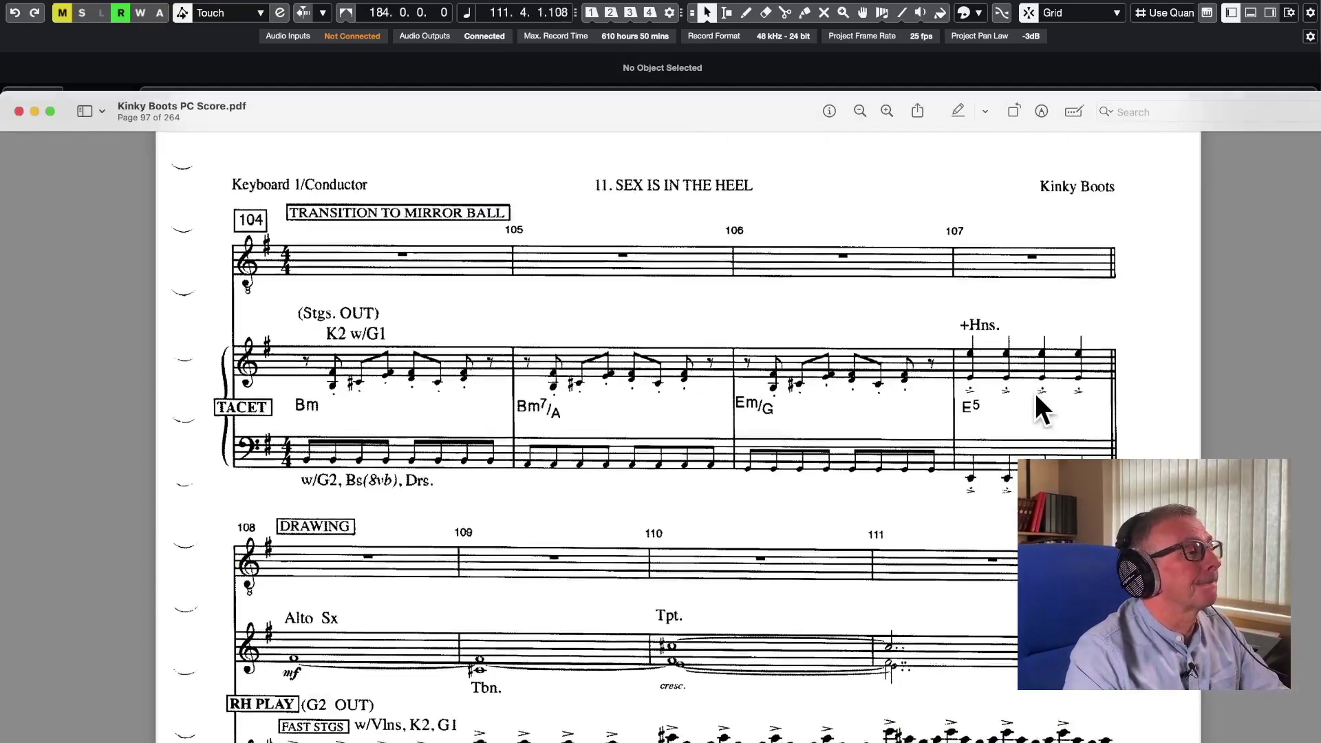
pyautogui.scroll(-2, 1036, 393)
pyautogui.scroll(-4, 718, 468)
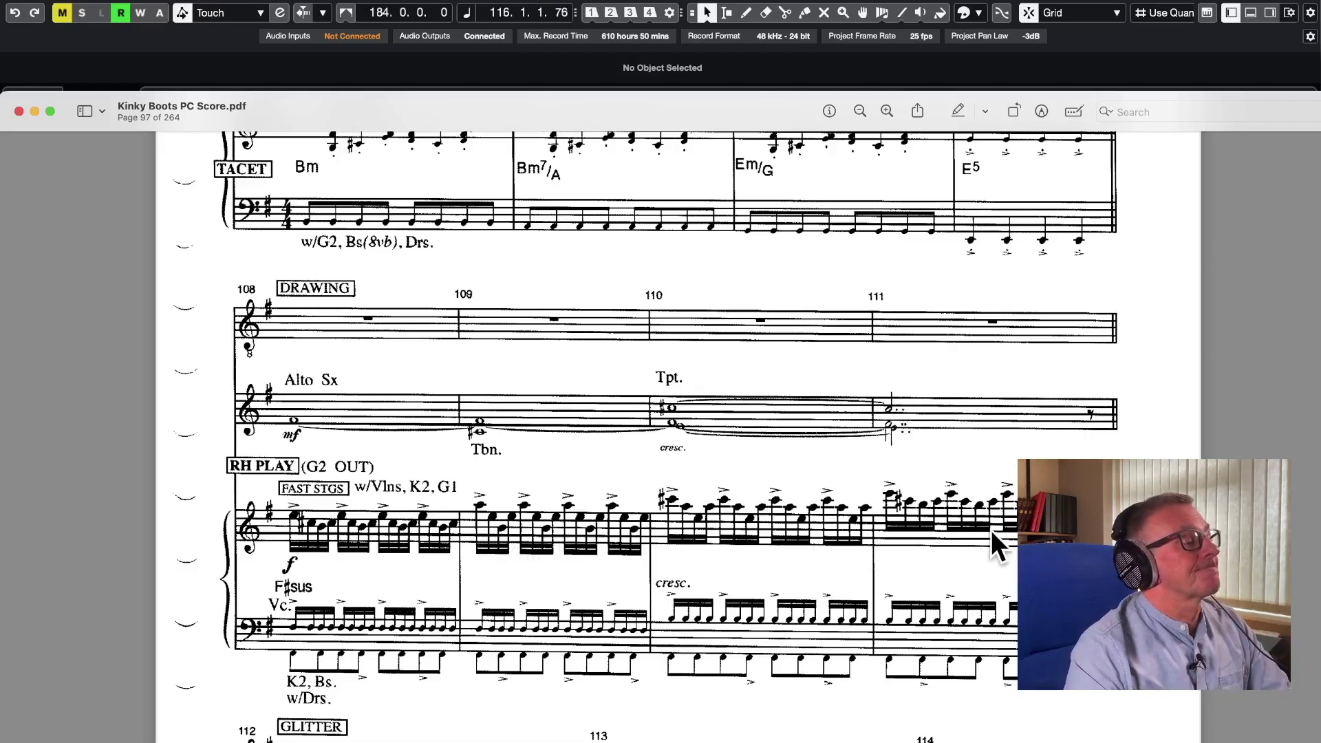
pyautogui.scroll(-10, 988, 530)
pyautogui.scroll(-3, 986, 530)
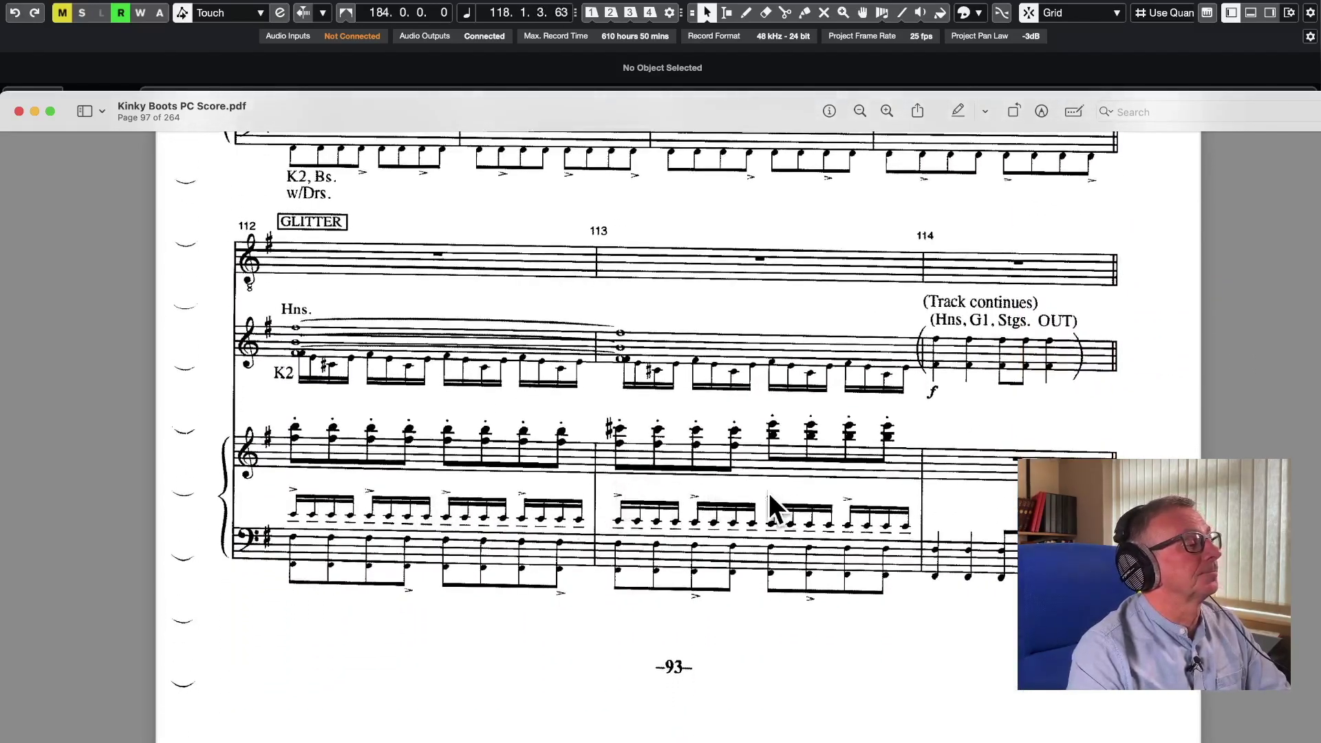
pyautogui.scroll(-14, 1015, 537)
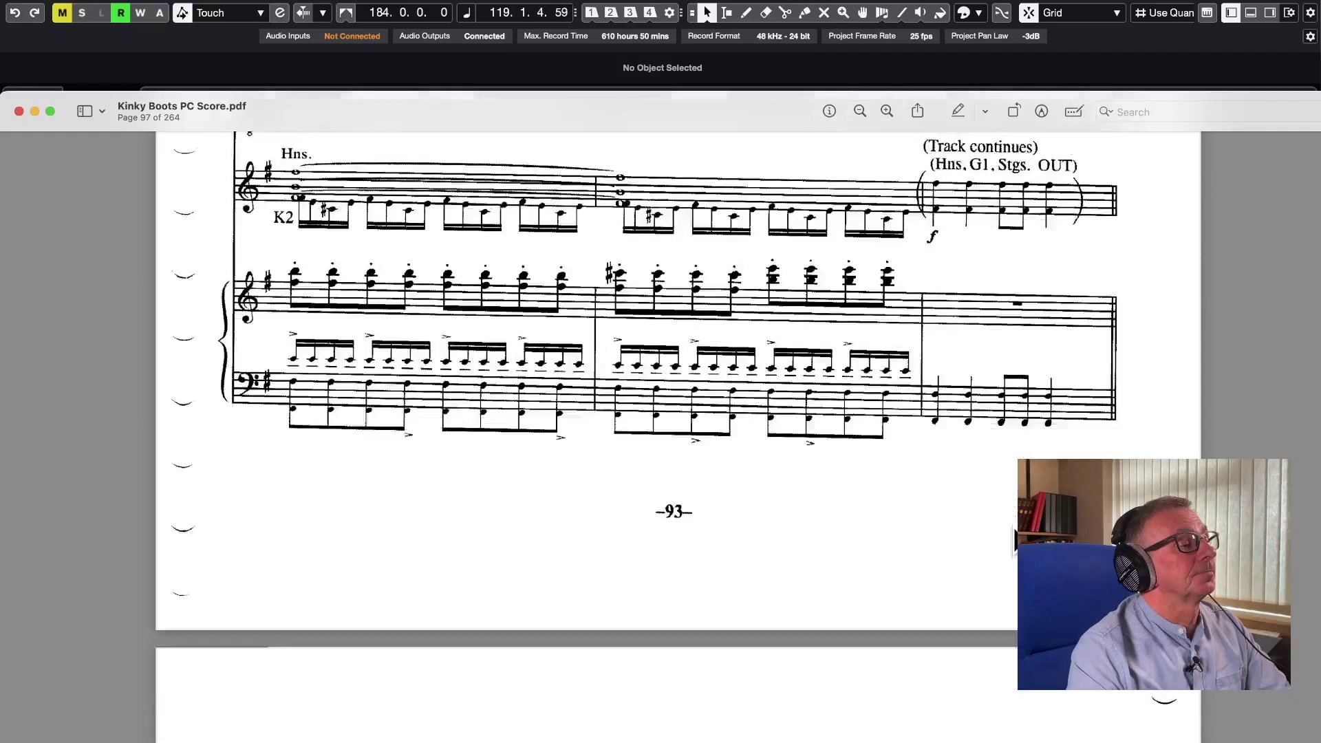
pyautogui.scroll(-8, 1012, 540)
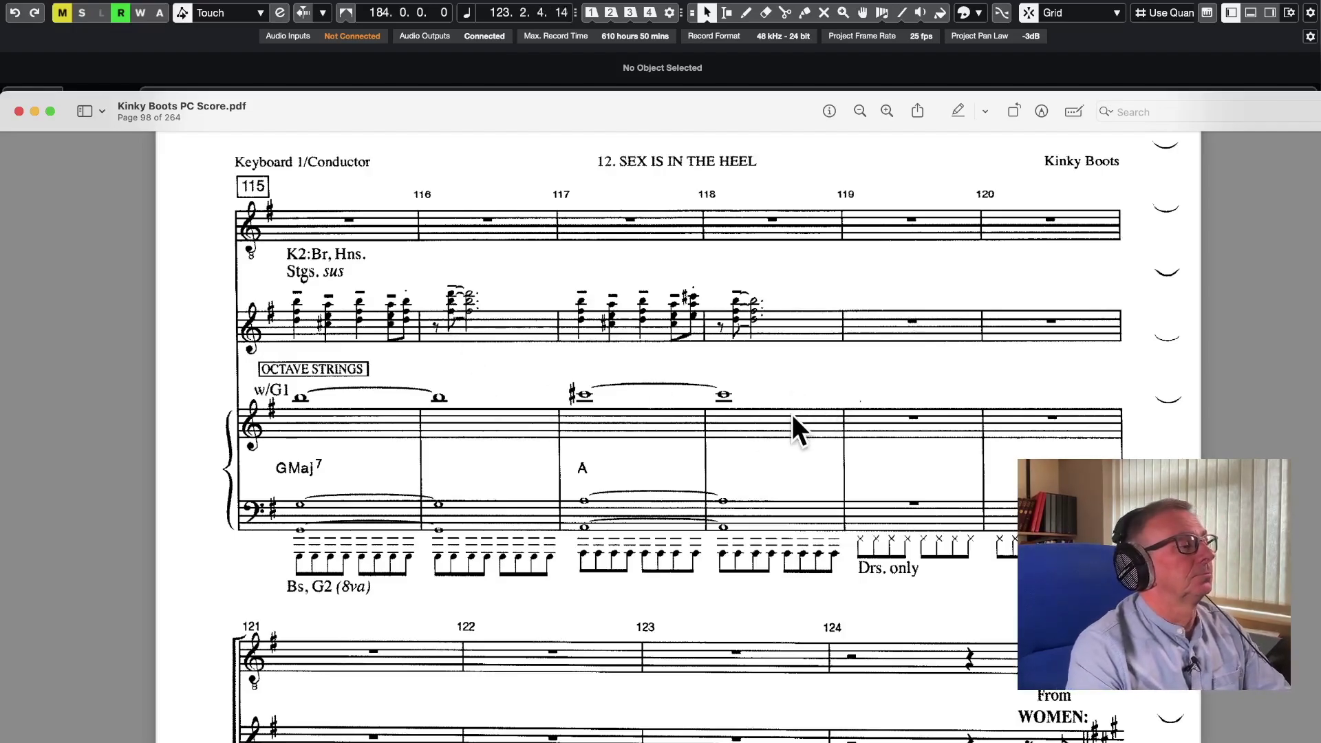
pyautogui.scroll(-7, 791, 414)
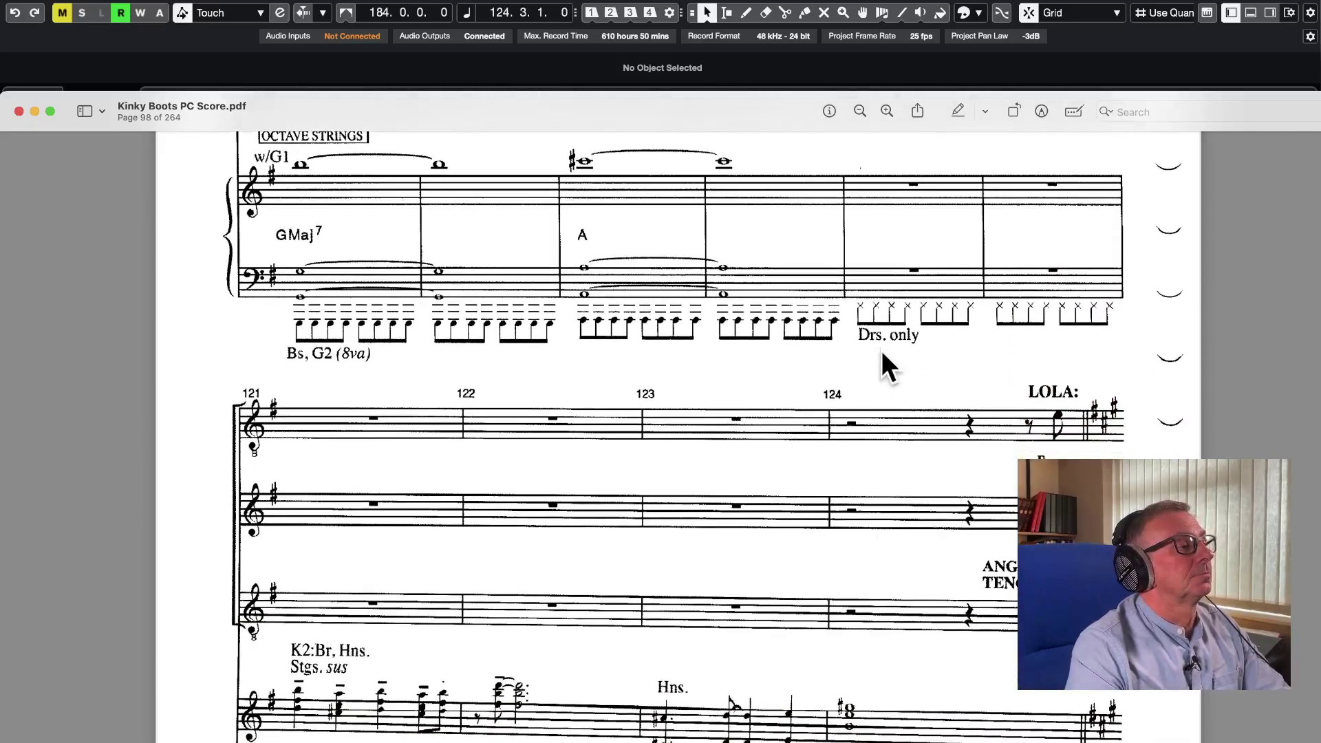
pyautogui.scroll(-7, 974, 321)
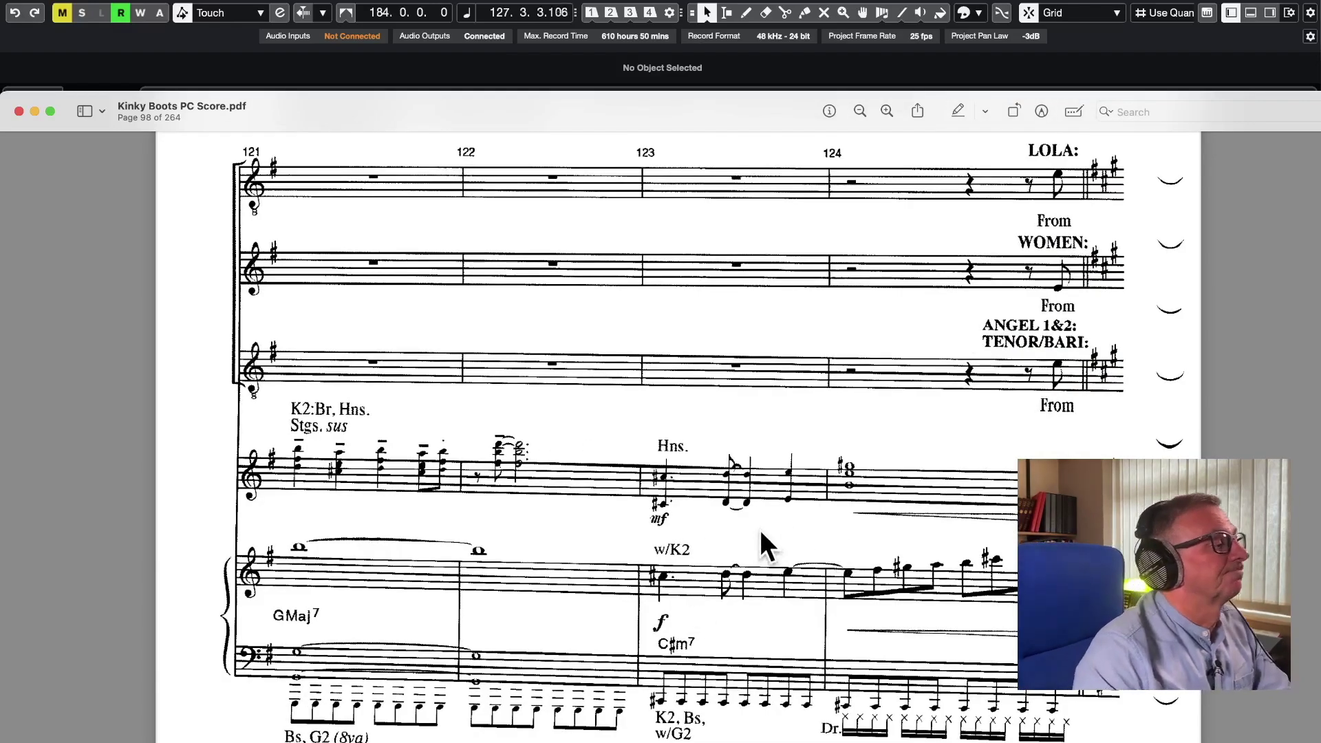
pyautogui.scroll(-14, 751, 508)
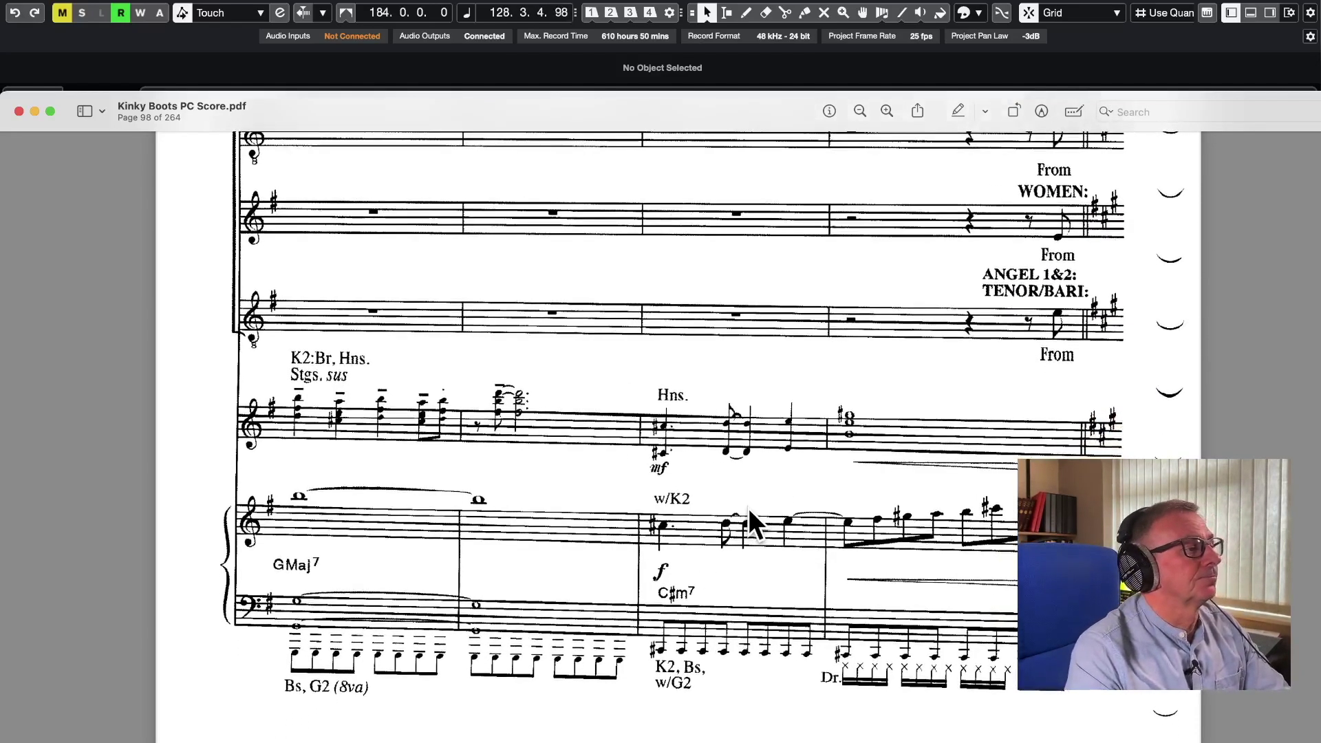
pyautogui.scroll(-10, 748, 508)
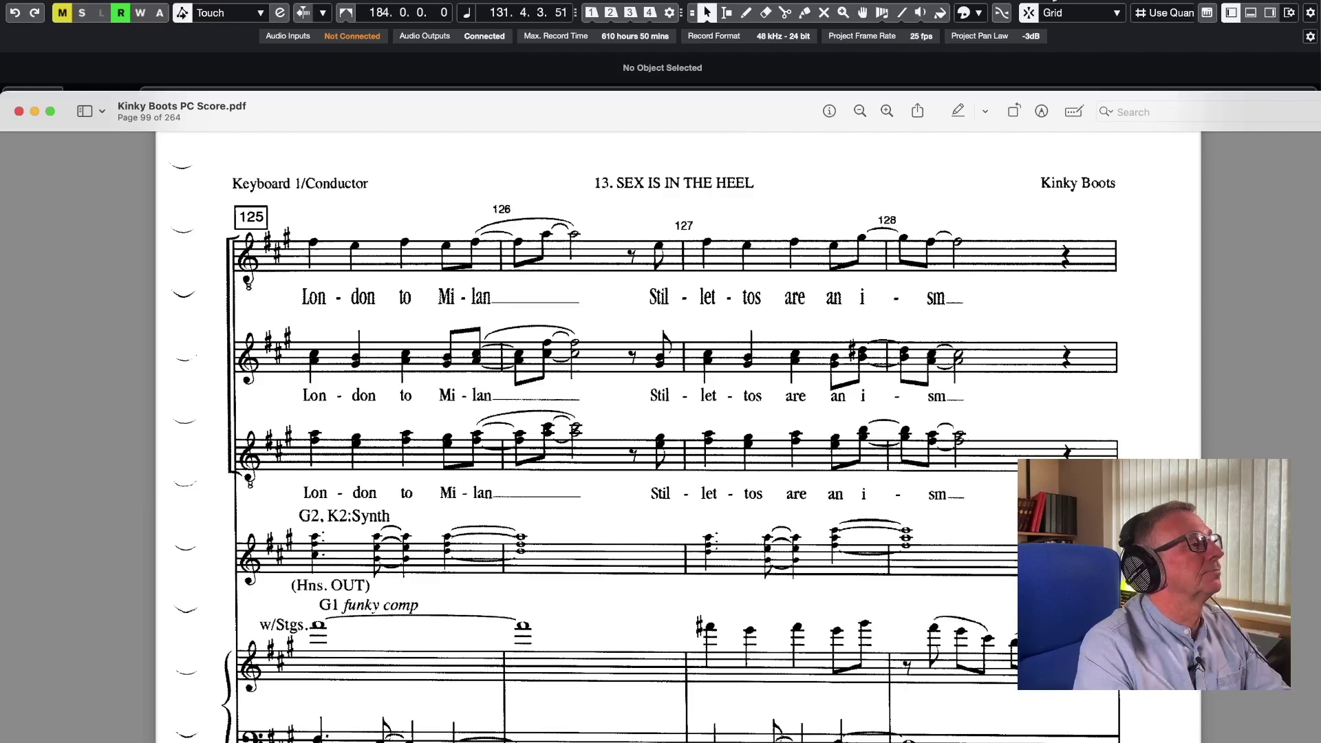
# Return to the Cubase project and unmute the BOTTOM VOCAL, TOP VOCAL and Lead Vocal EP tracks during playback.
pyautogui.click(991, 2)
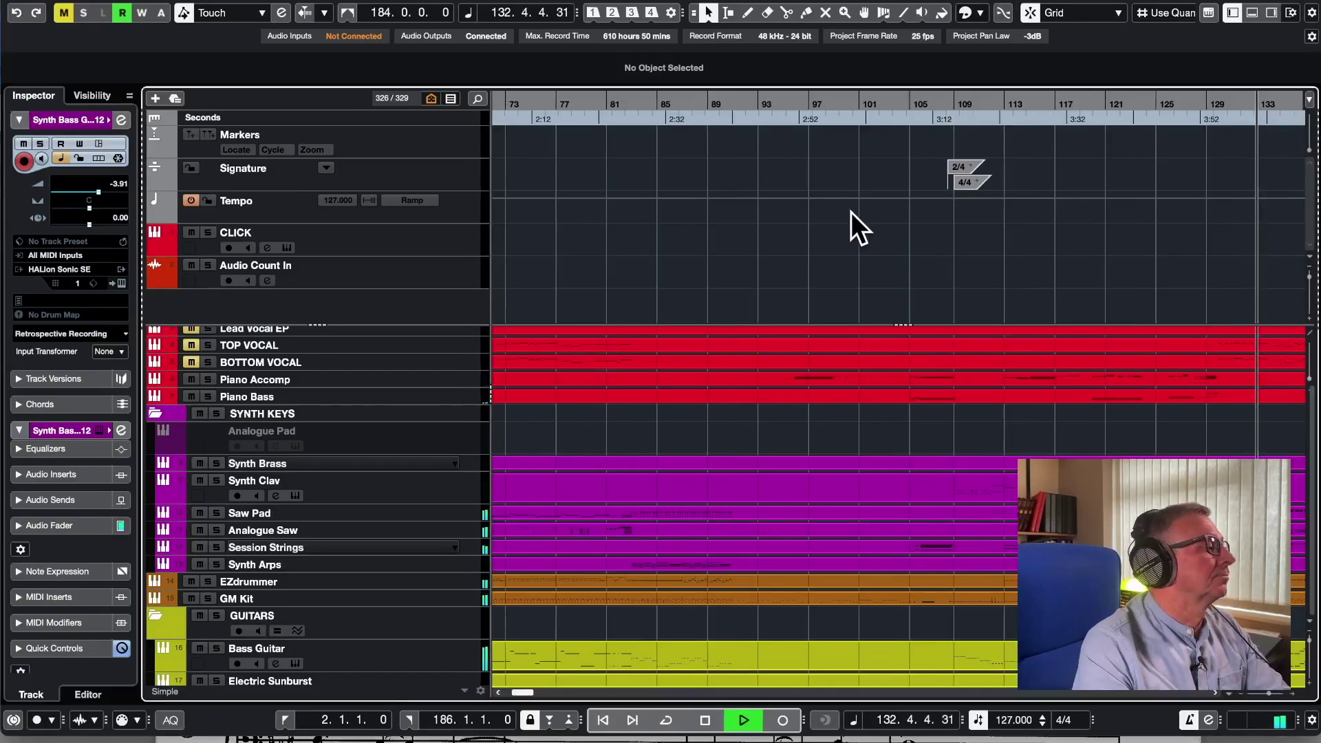
pyautogui.scroll(1, 311, 399)
pyautogui.click(190, 367)
pyautogui.click(191, 352)
pyautogui.click(191, 335)
# Follow the vocal passage in the Kinky Boots score from bar 125 to bar 140, ending with playback stopped in Cubase.
pyautogui.click(231, 731)
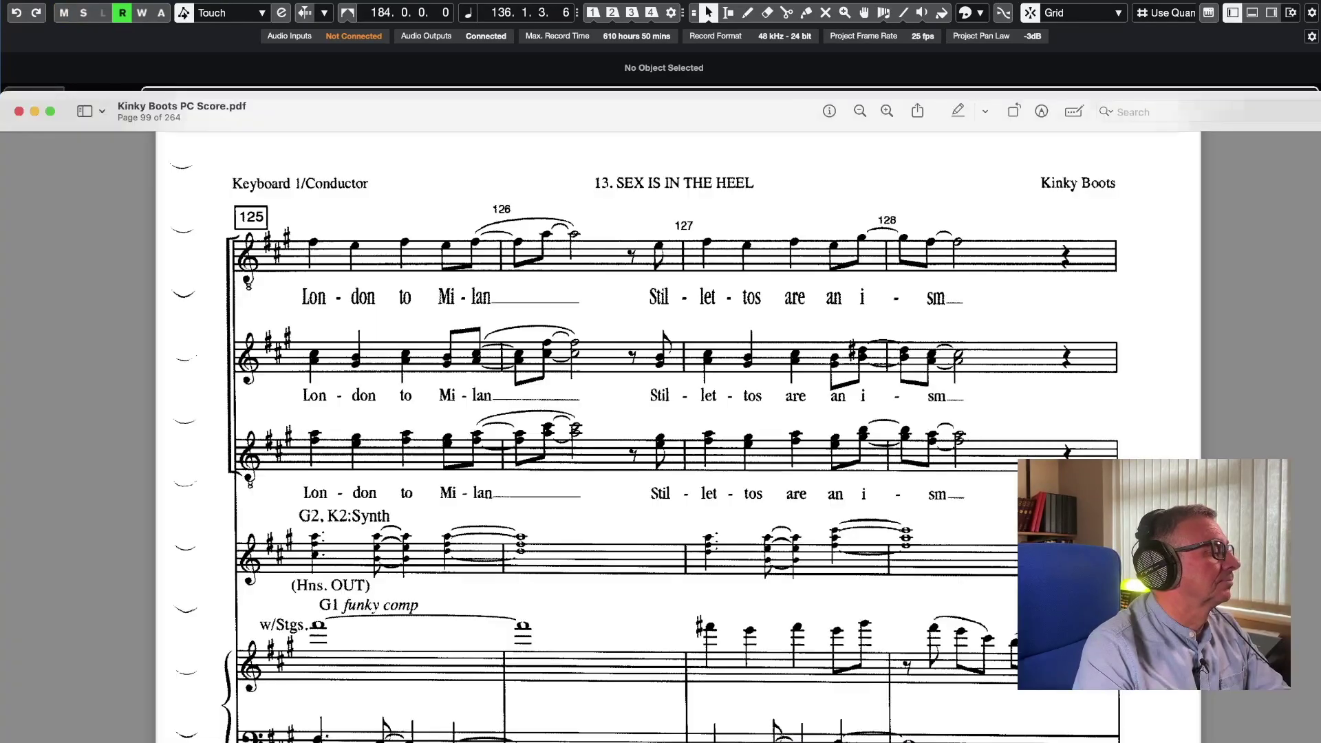
pyautogui.scroll(-5, 702, 620)
pyautogui.scroll(-12, 701, 612)
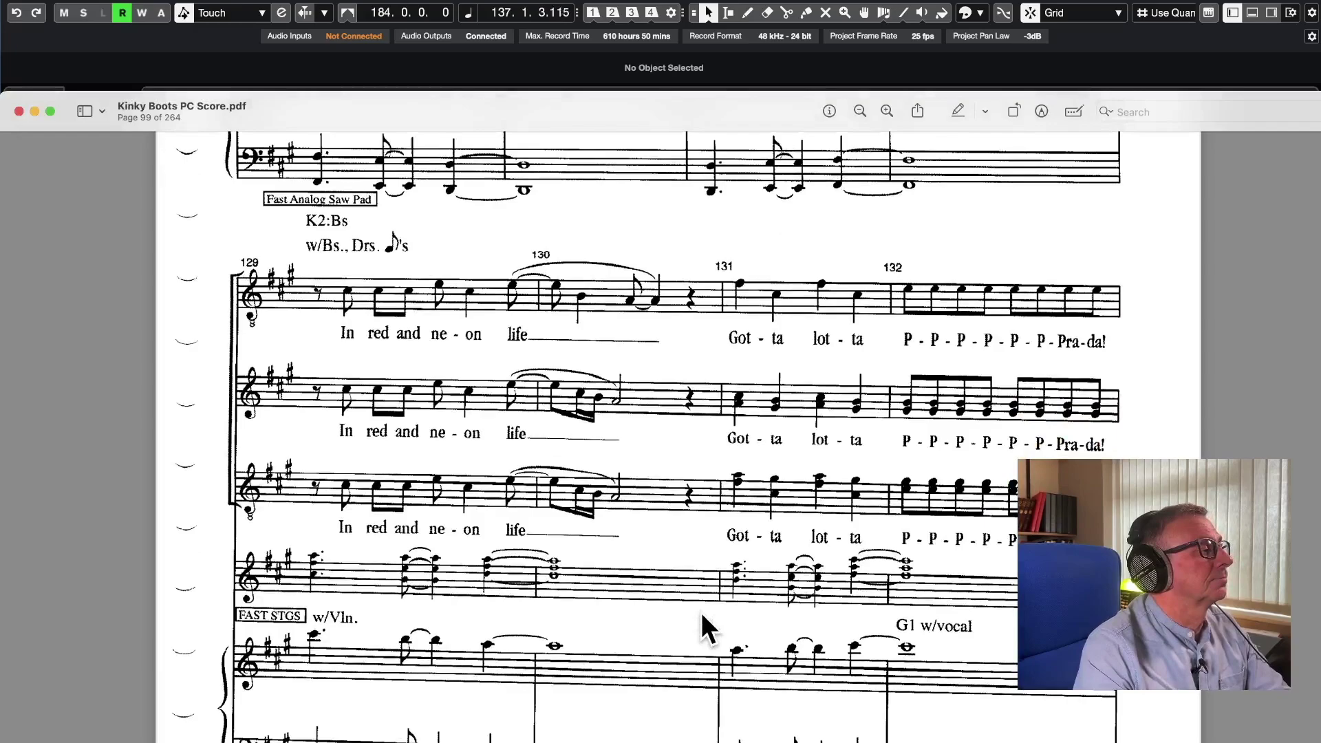
pyautogui.scroll(-7, 699, 612)
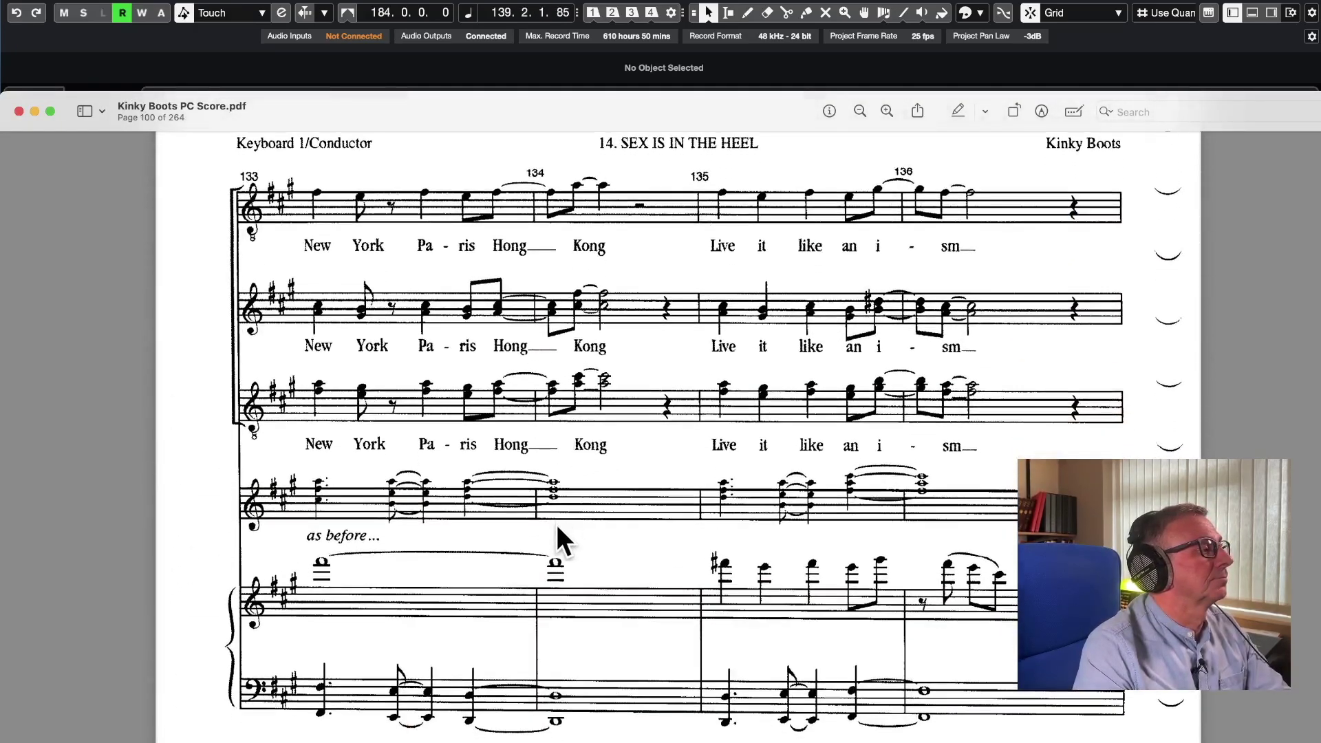
pyautogui.scroll(-8, 705, 548)
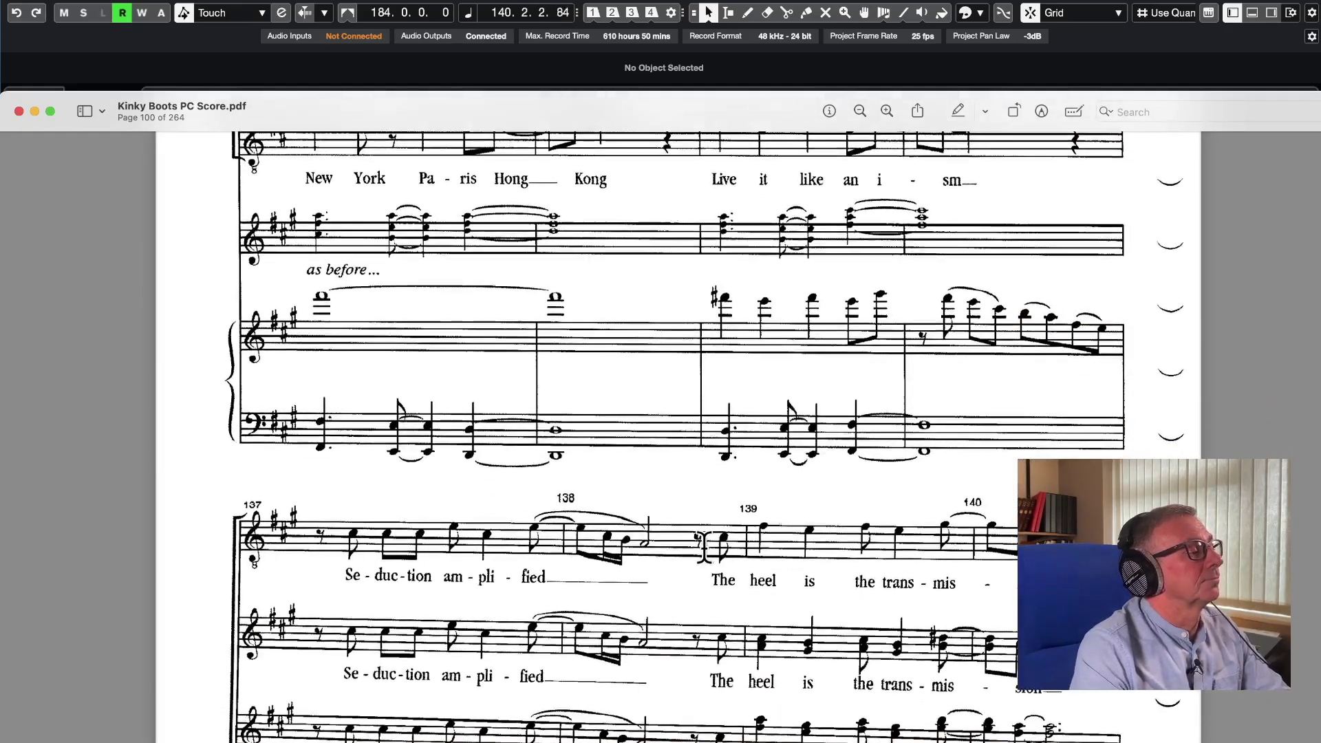
pyautogui.scroll(1, 703, 547)
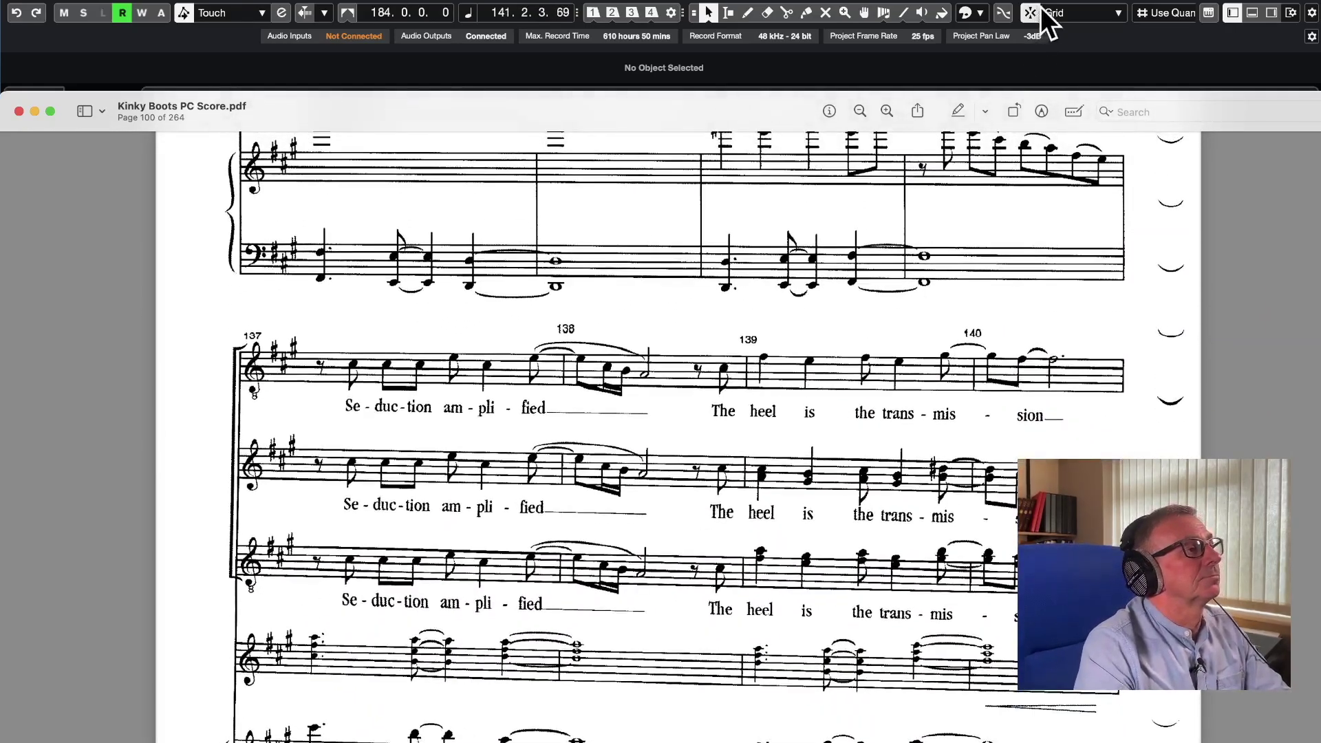
pyautogui.click(1050, 5)
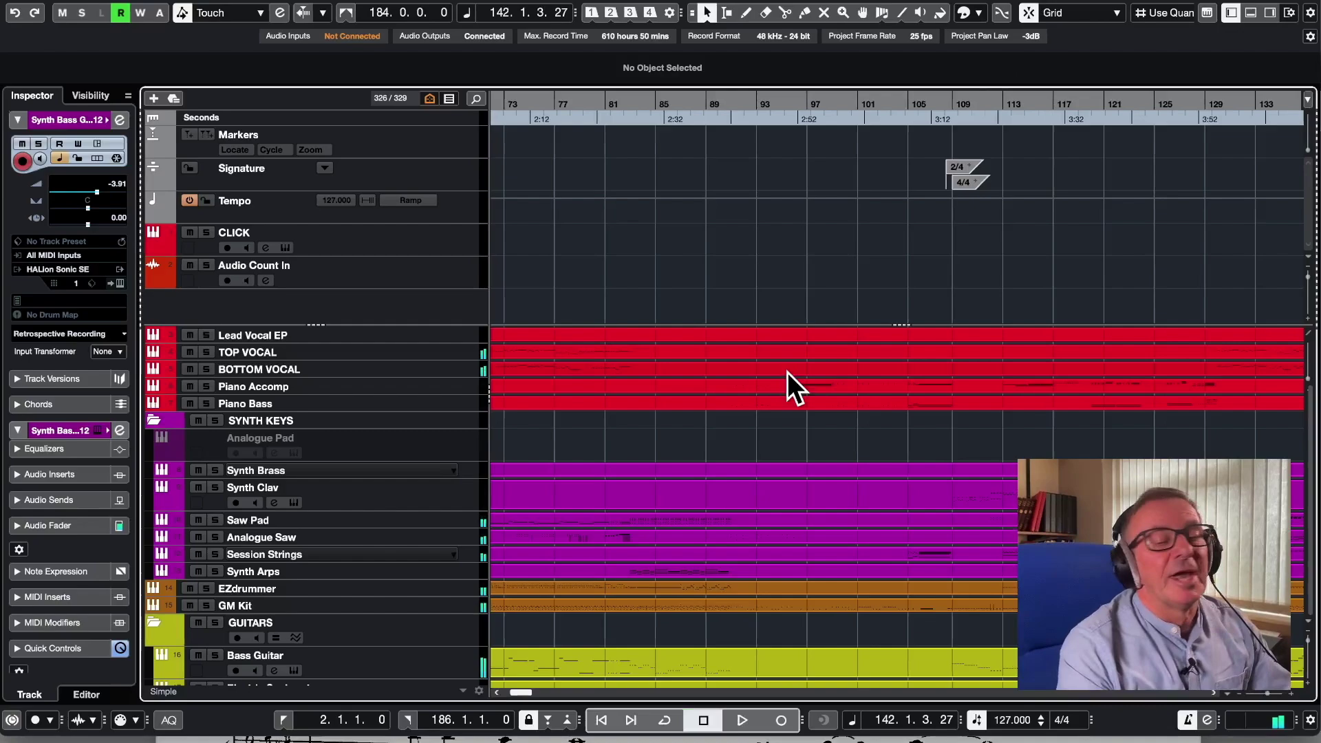
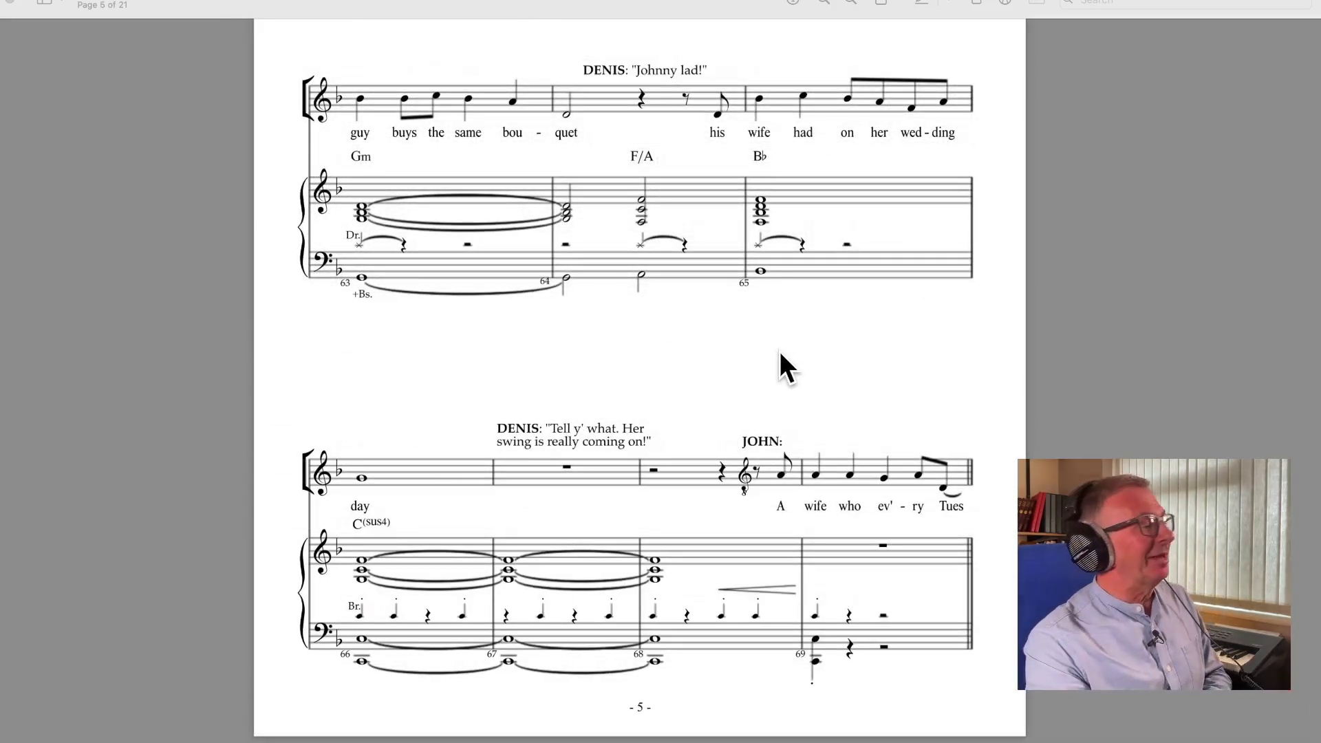
# Read page 6 of the "Yorkshire" Keyboard 1/Conductor score, covering bars 70 to 81.
pyautogui.scroll(-3, 780, 355)
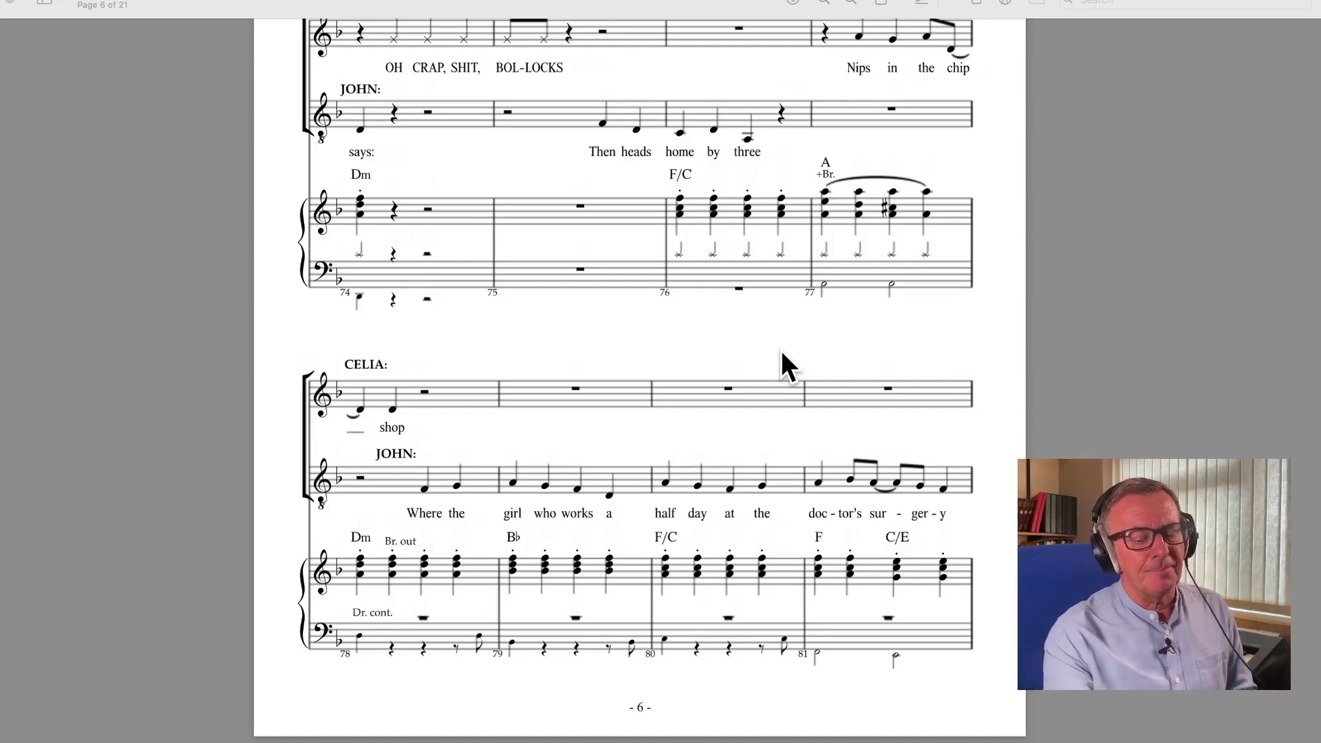
pyautogui.scroll(5, 666, 473)
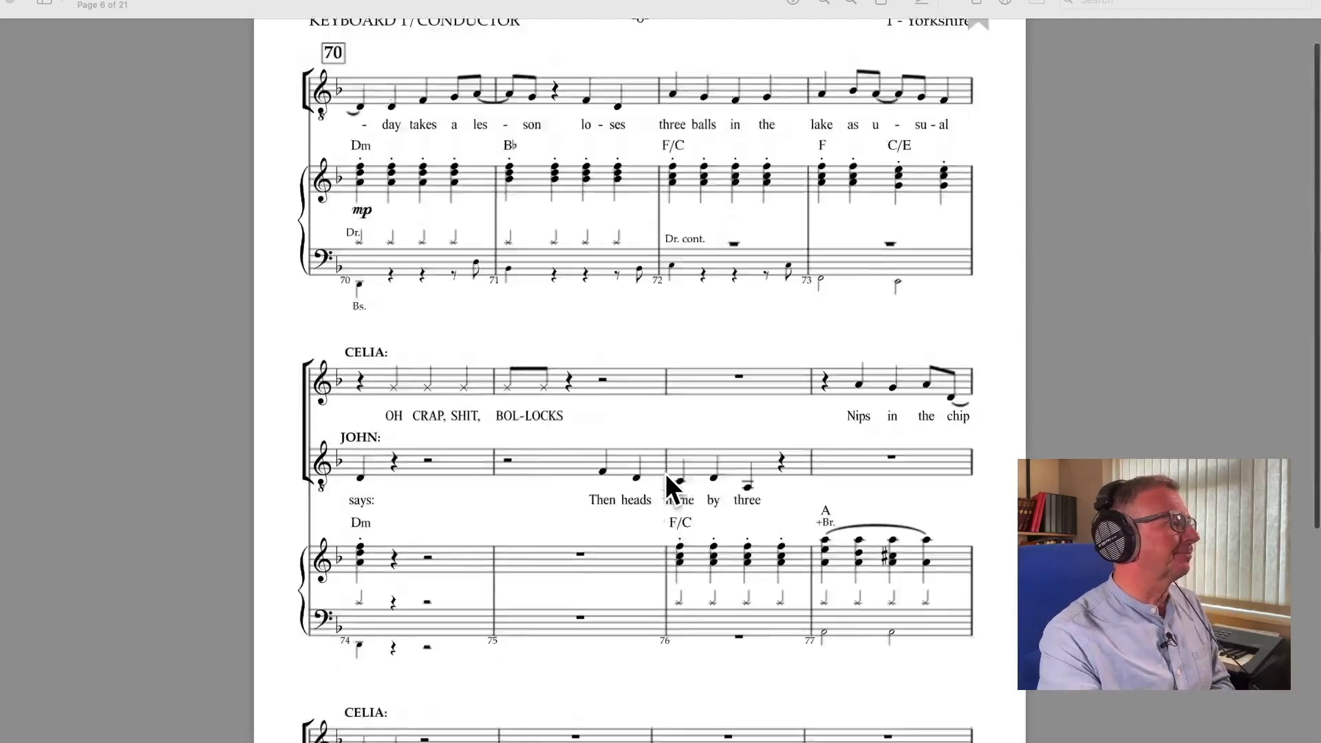
# Read pages 1 to 3 of the "Yorkshire" Keyboard 1/Conductor score, including the click entry at bar 23 and JOHN's verse at bar 39.
pyautogui.scroll(20, 666, 473)
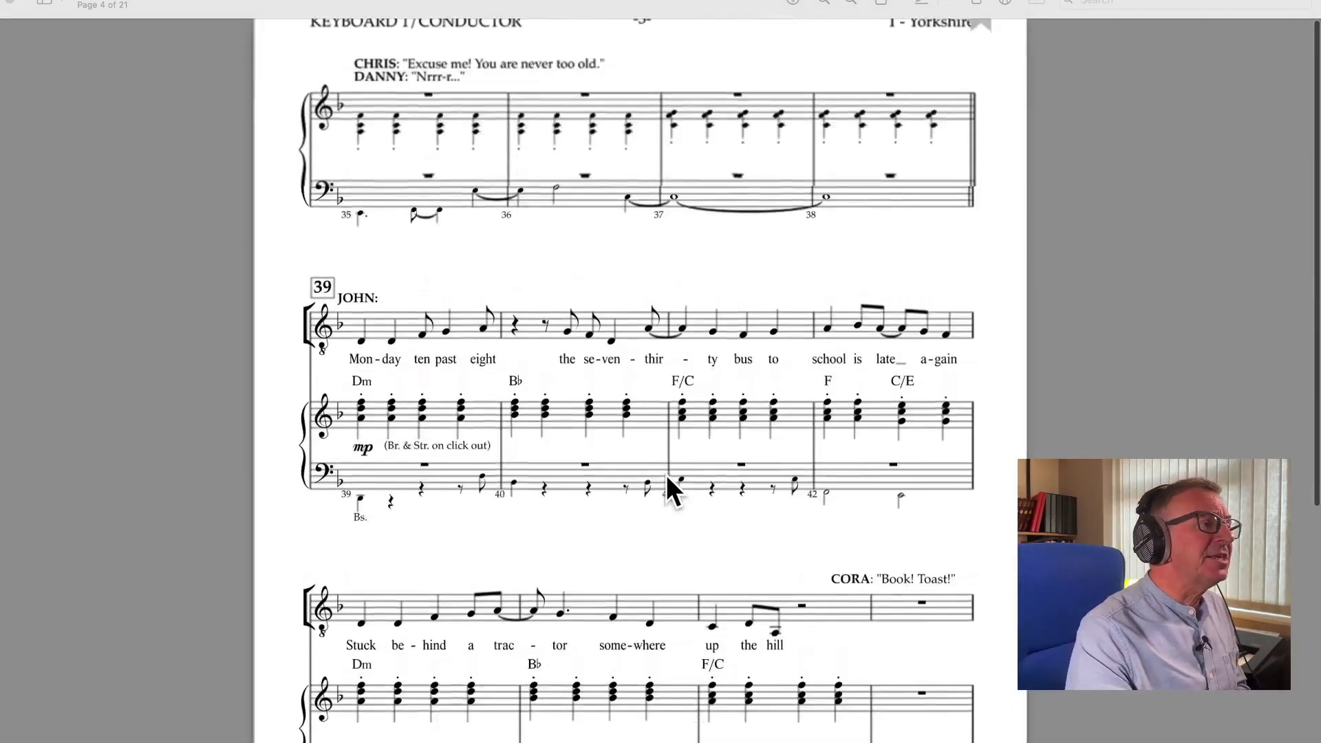
pyautogui.scroll(20, 666, 475)
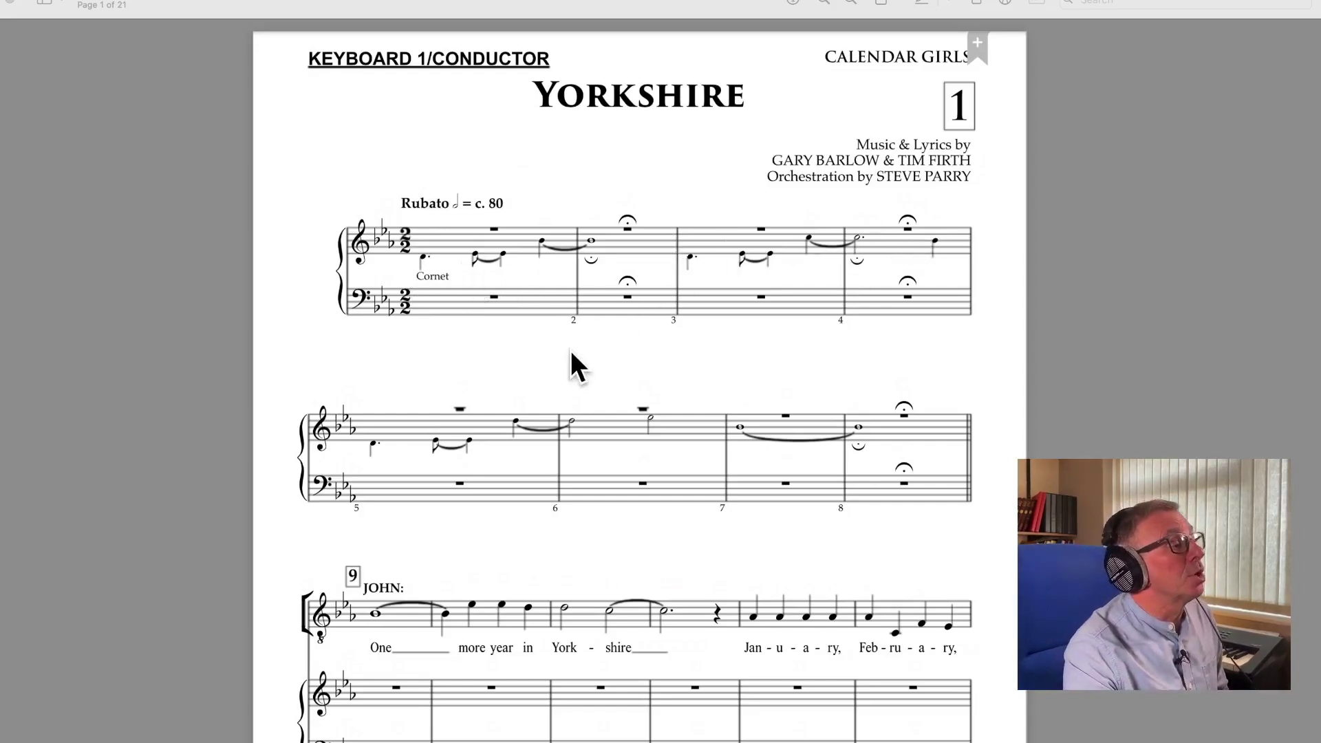
pyautogui.scroll(-6, 789, 367)
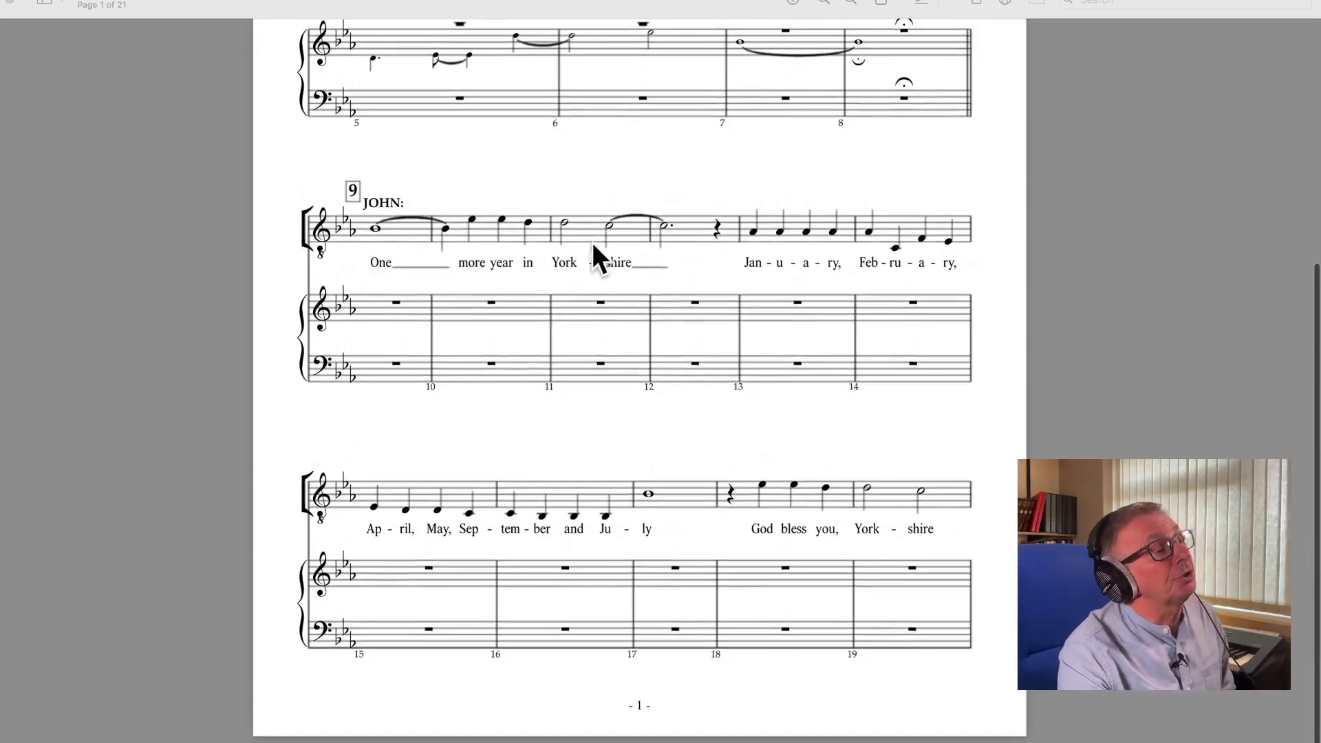
pyautogui.scroll(-15, 693, 432)
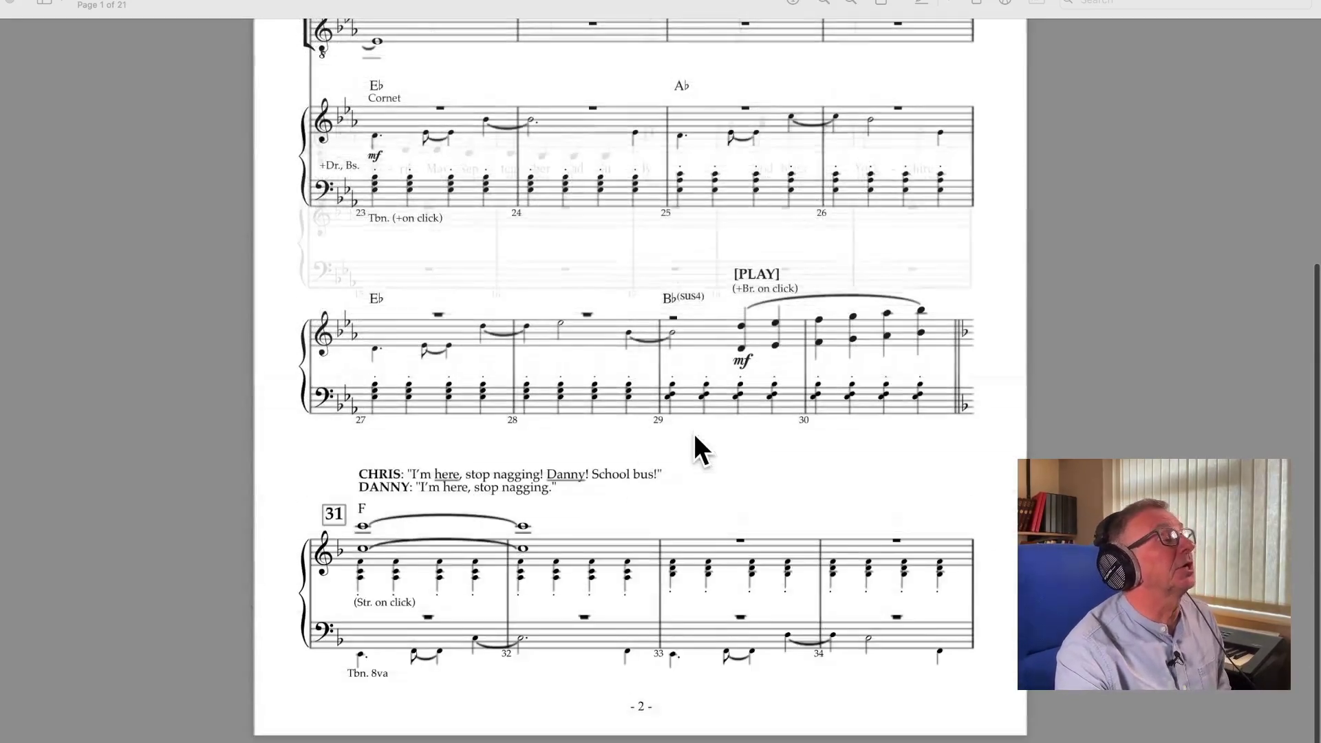
pyautogui.scroll(4, 690, 433)
pyautogui.scroll(-1, 681, 429)
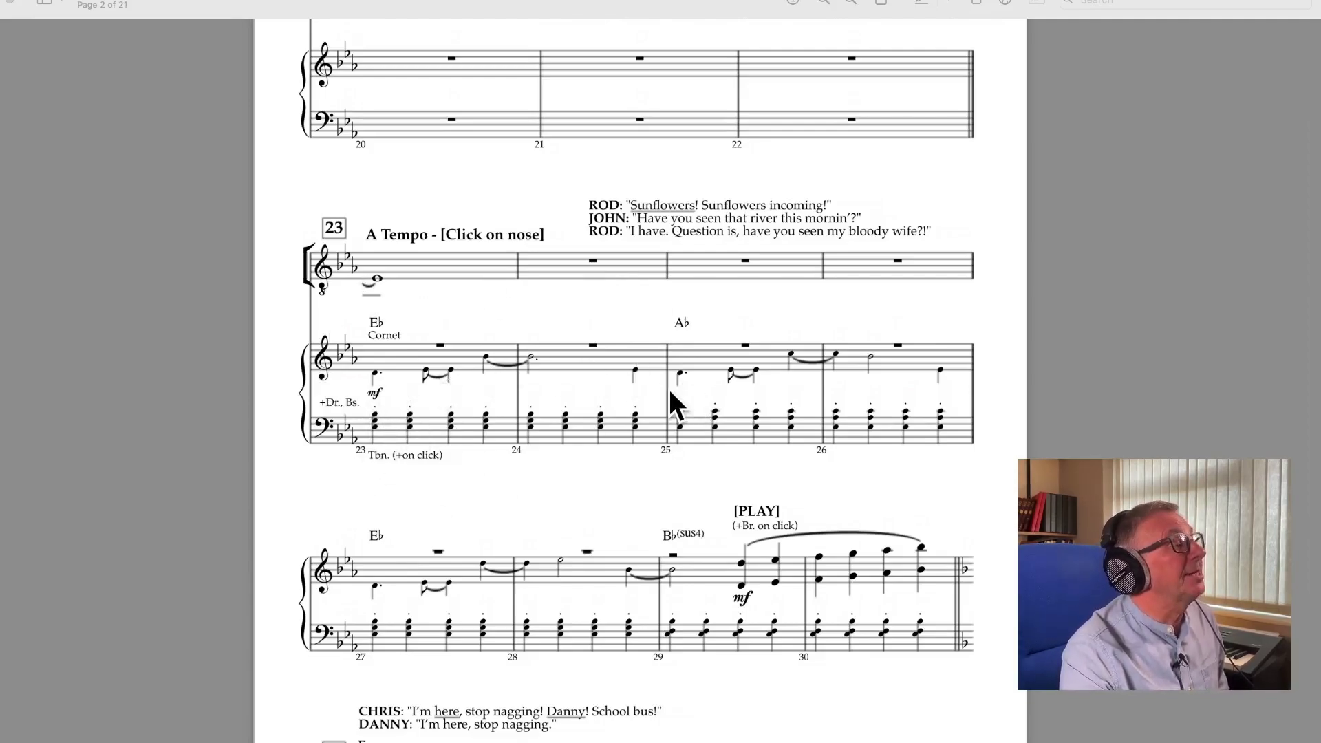
pyautogui.scroll(-15, 747, 535)
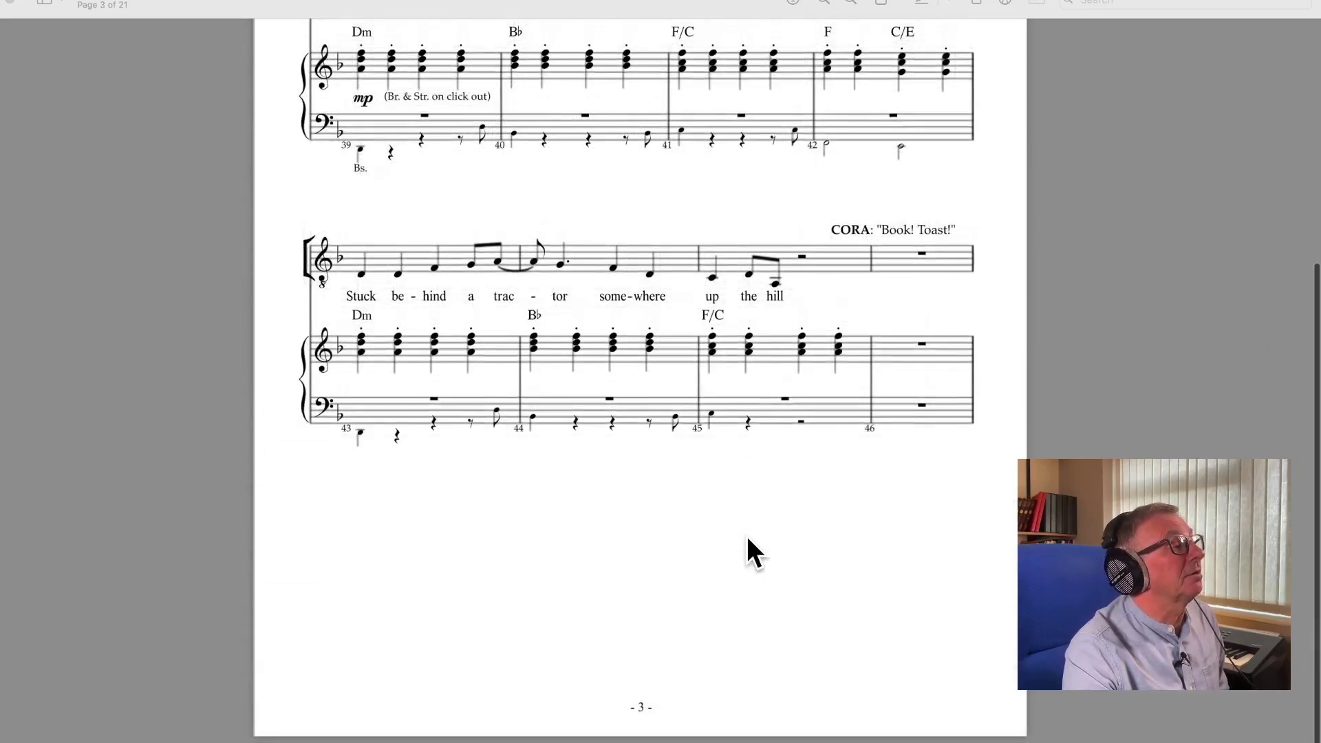
pyautogui.scroll(6, 746, 548)
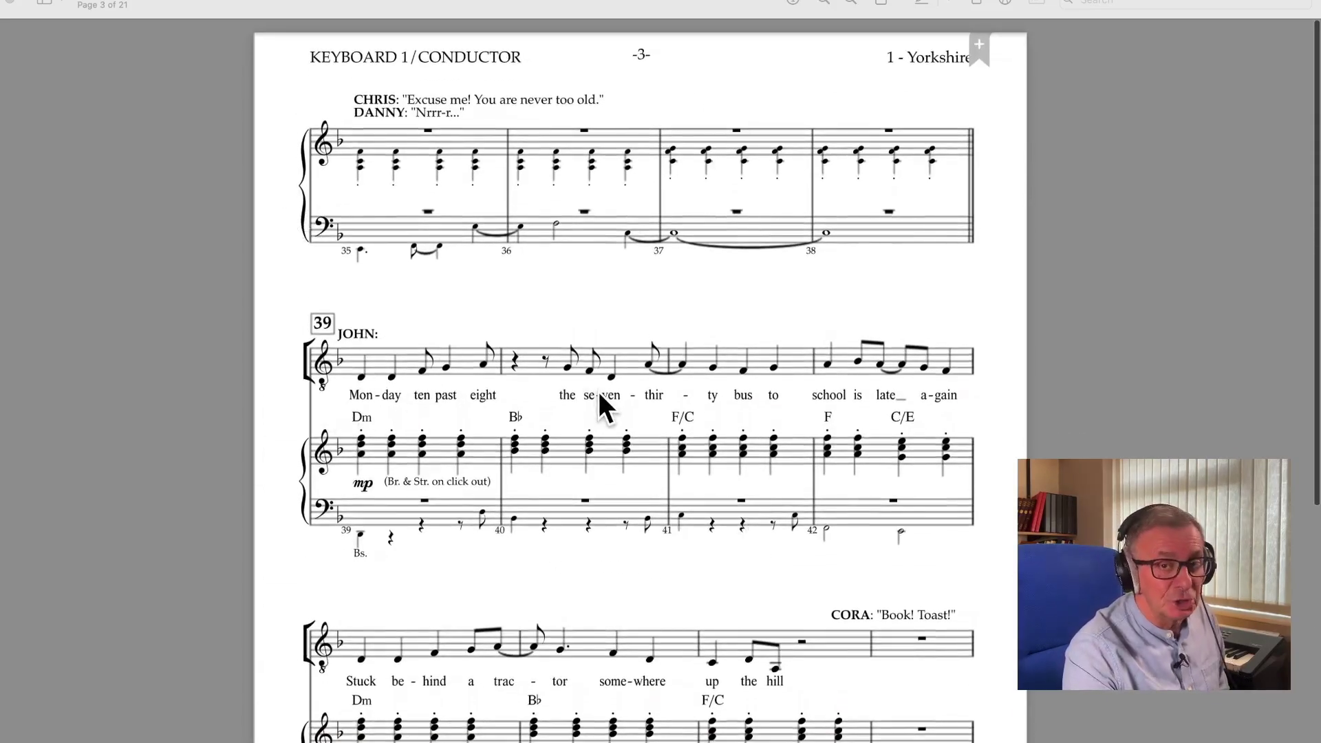
pyautogui.scroll(10, 631, 403)
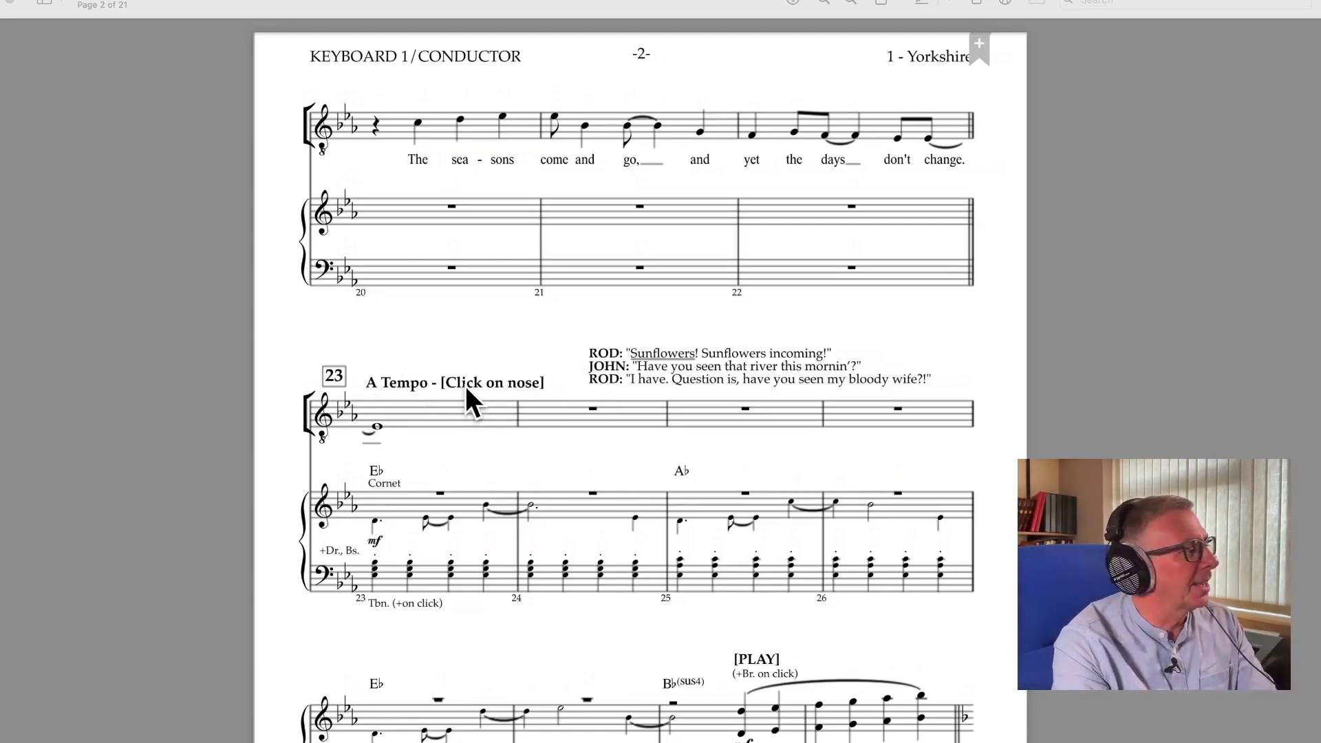
# Switch to the "Yorkshire" Cubase project and examine the click, backing audio and rehearsal tracks across the opening bars.
pyautogui.press('pageup')
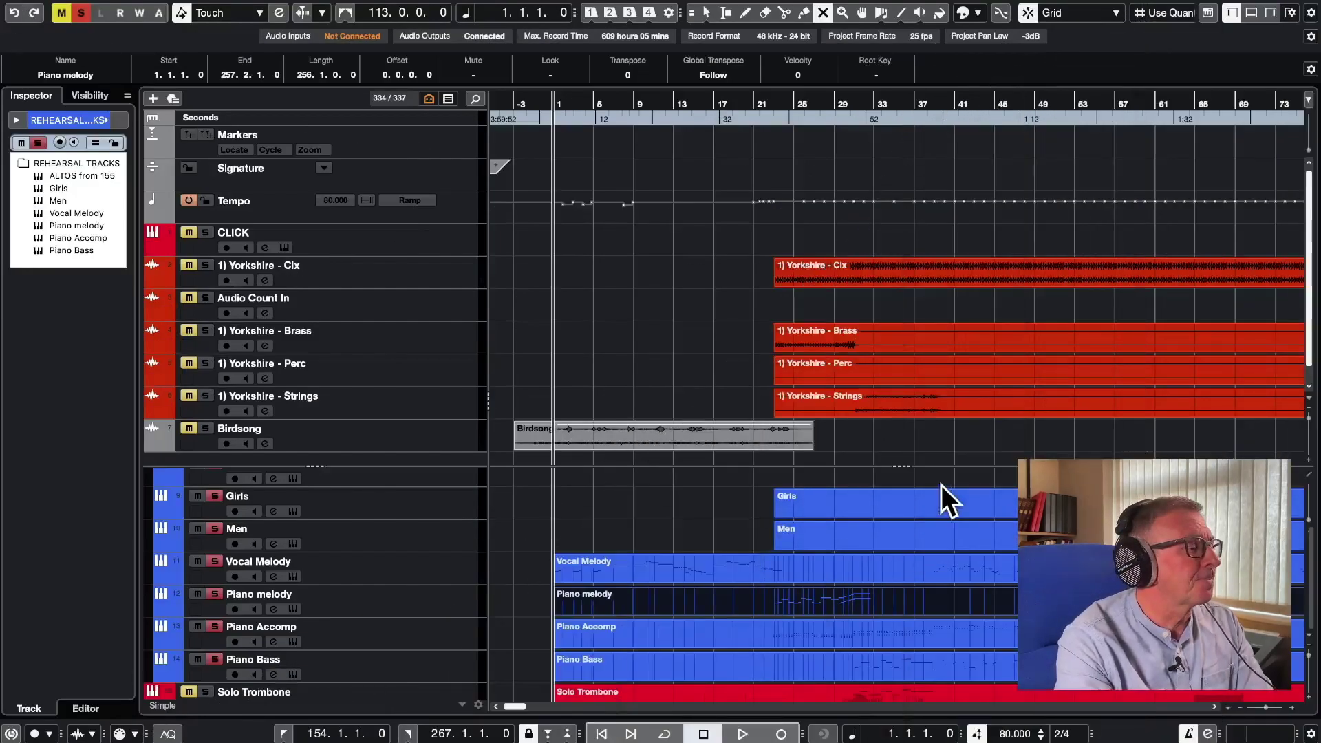
pyautogui.scroll(-2, 751, 523)
pyautogui.scroll(3, 751, 524)
pyautogui.scroll(2, 751, 523)
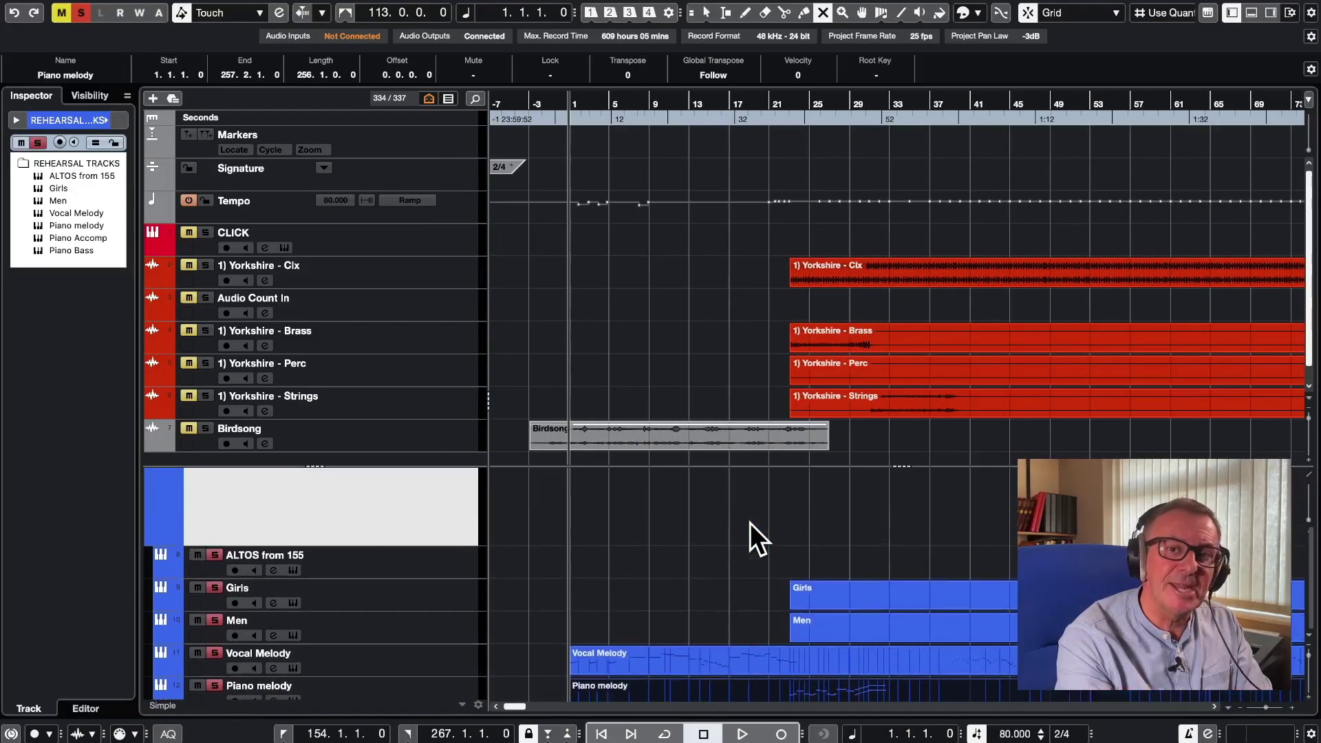
pyautogui.scroll(-4, 667, 543)
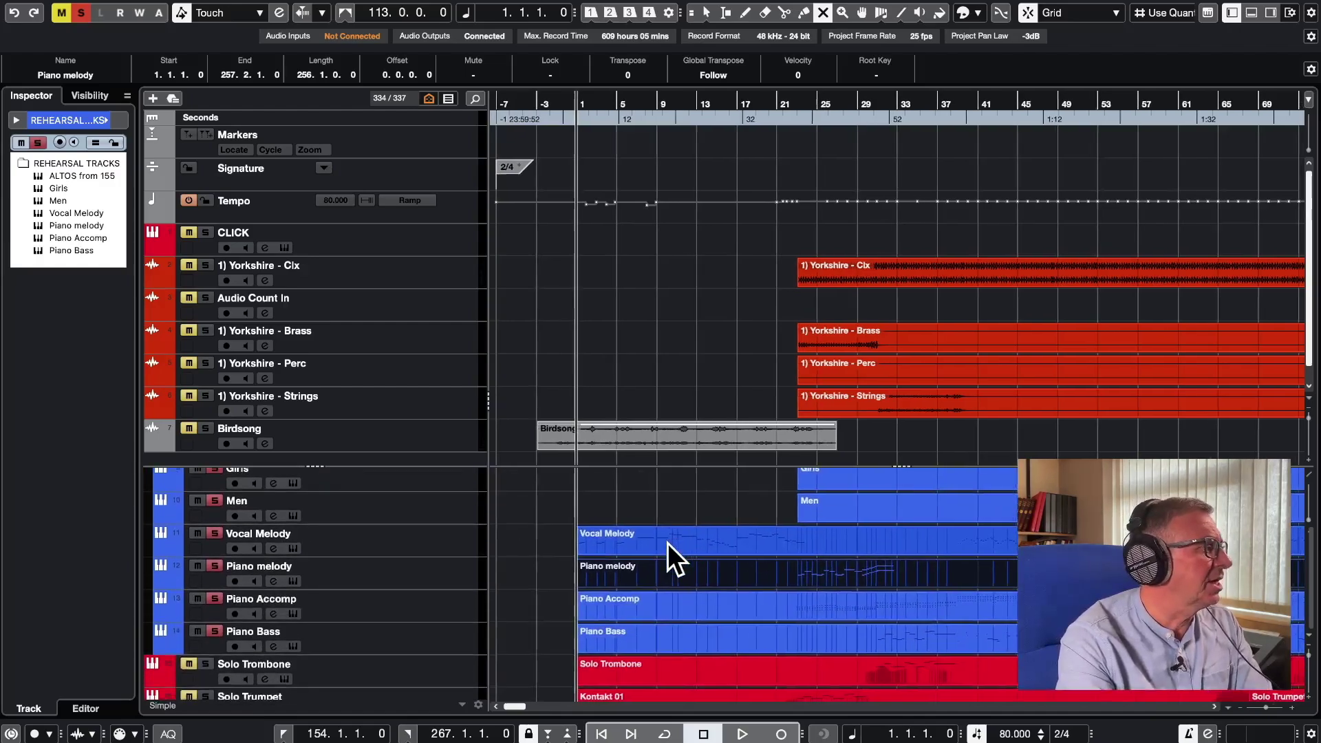
pyautogui.scroll(4, 668, 543)
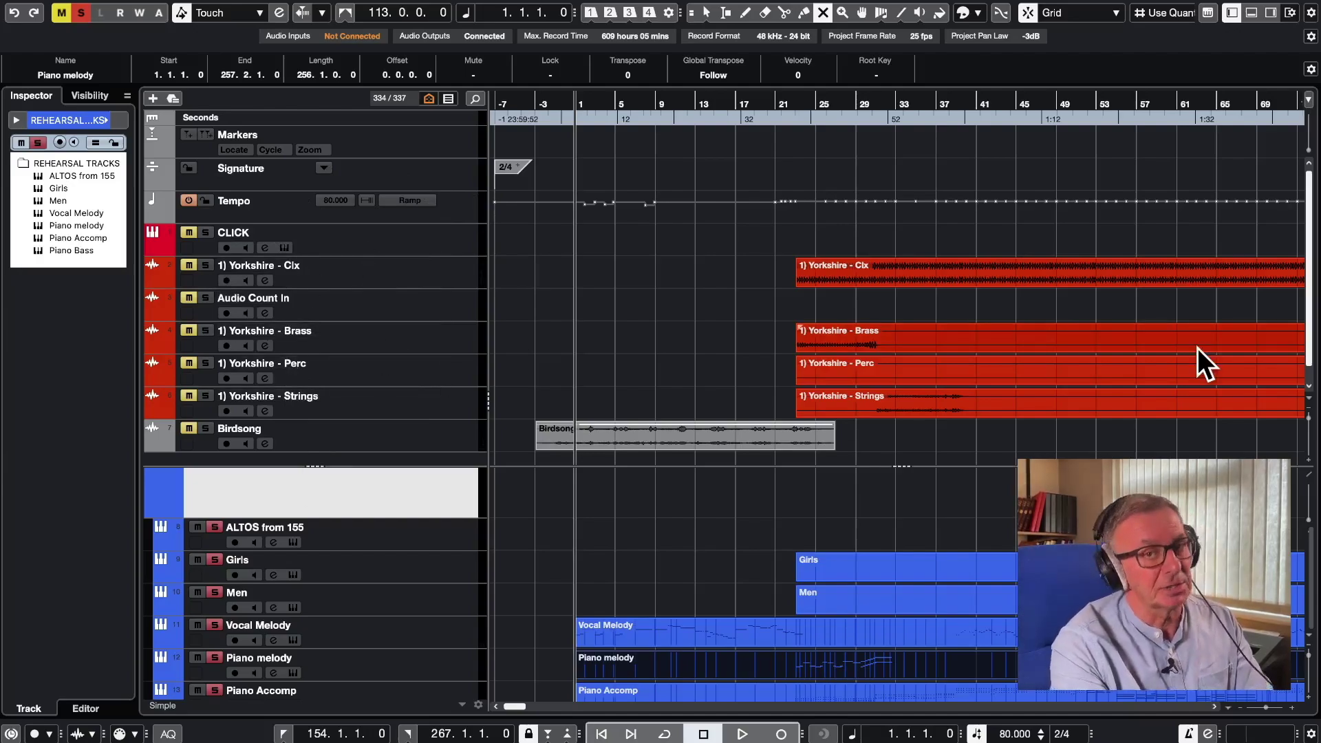
pyautogui.hscroll(3, 987, 362)
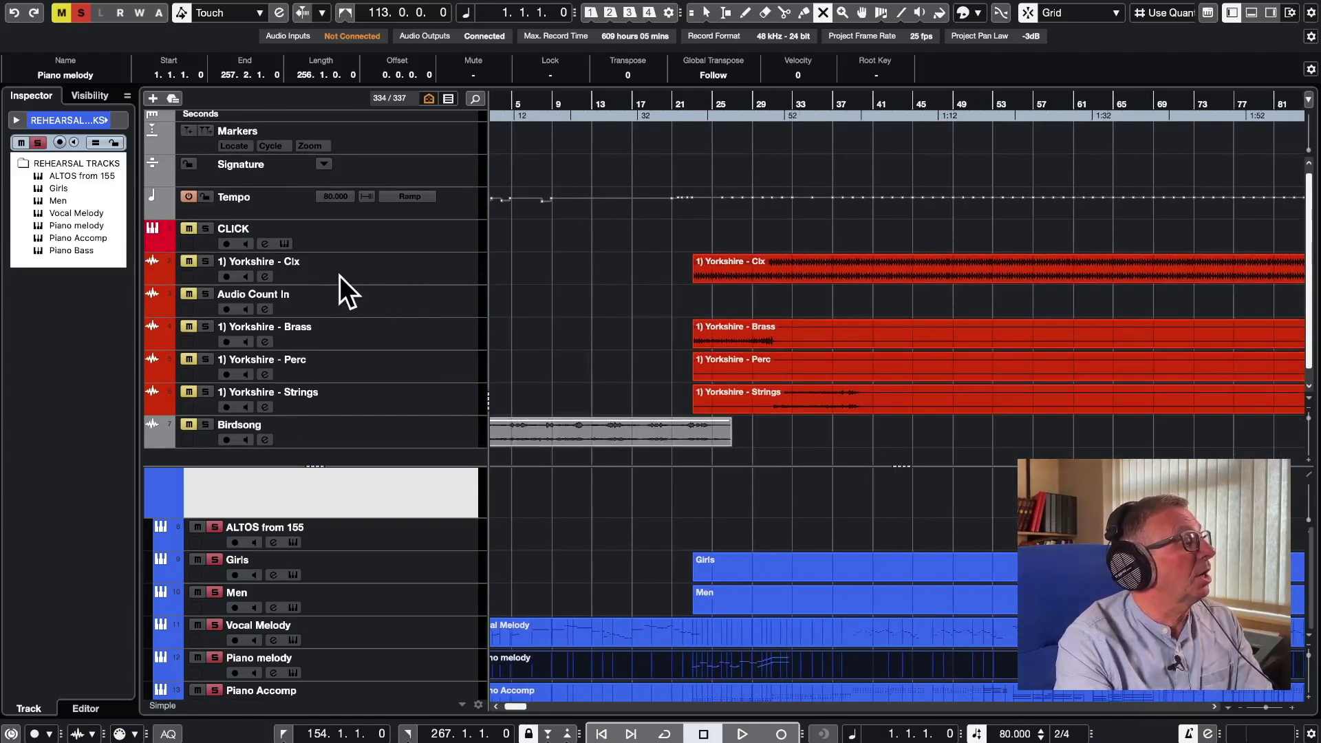
# Audition the 1) Yorkshire - Clx track soloed from bar 25, then remove its solo and stop playback.
pyautogui.click(206, 261)
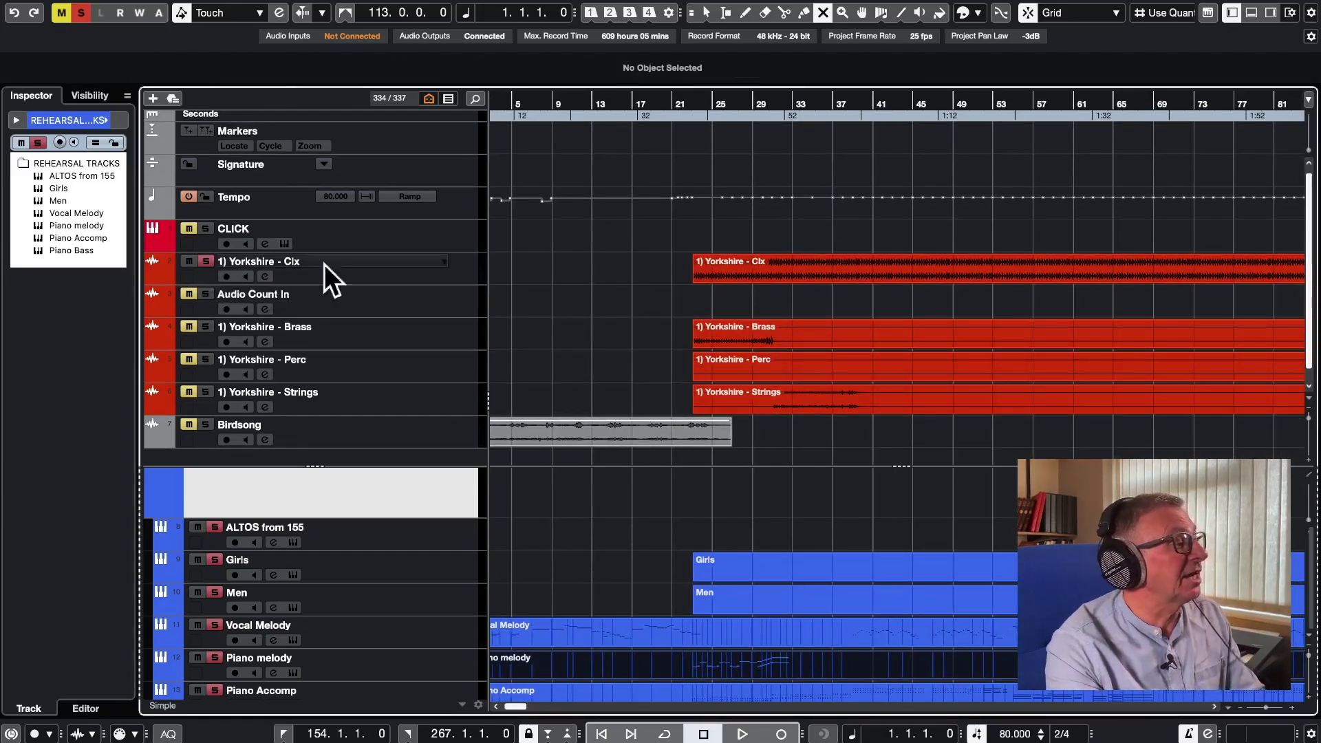
pyautogui.click(714, 104)
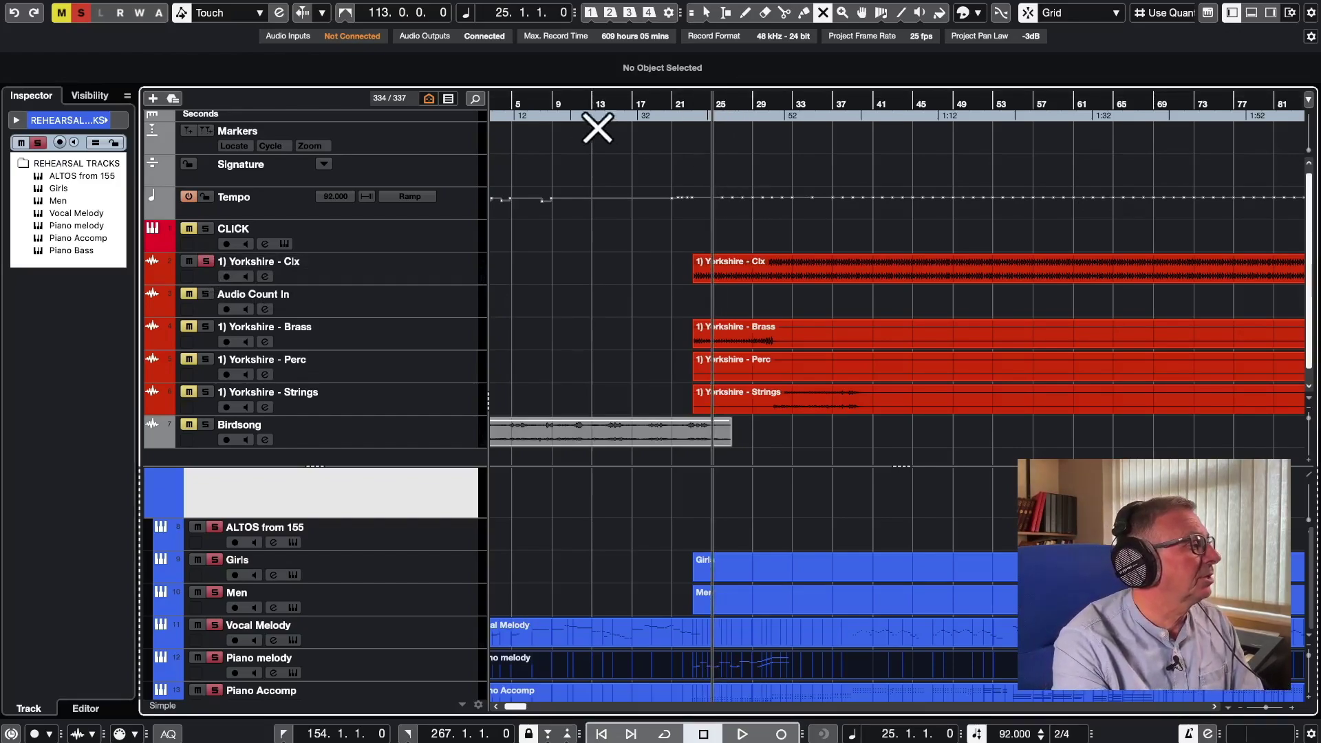
pyautogui.press('space')
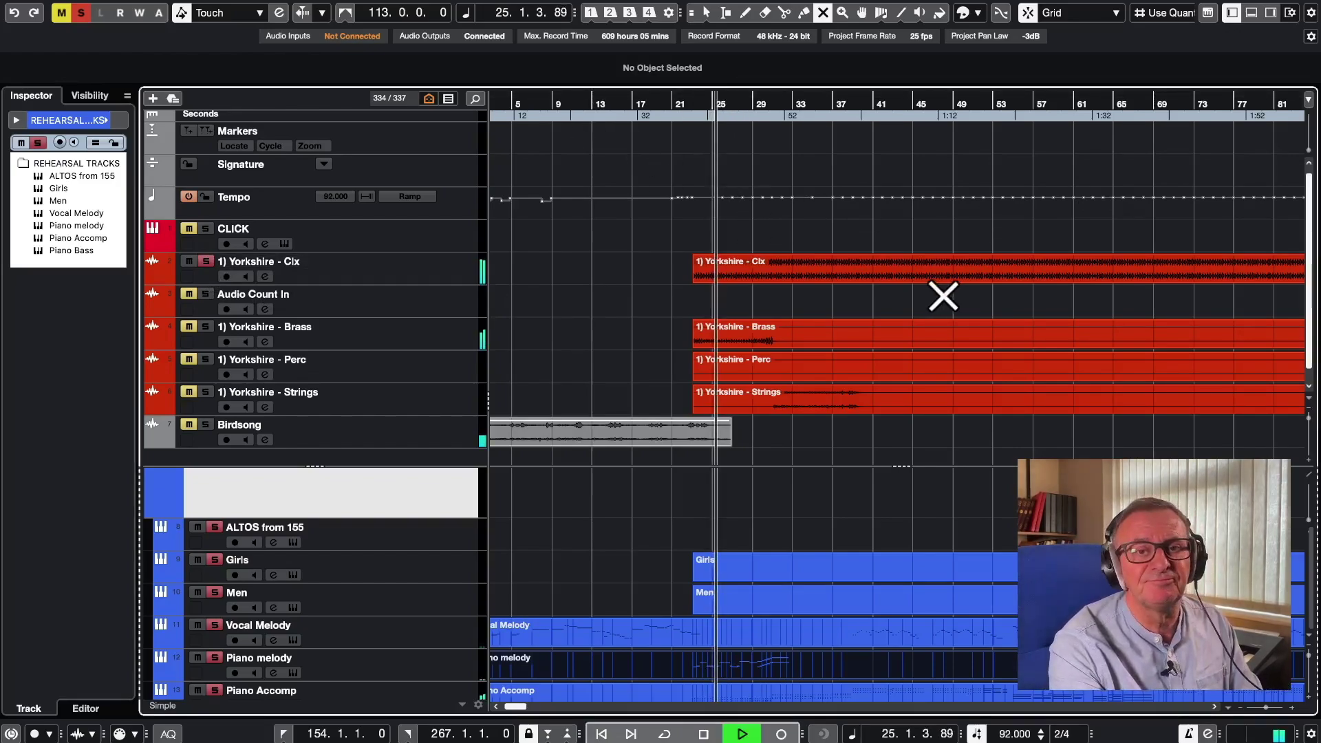
pyautogui.click(205, 263)
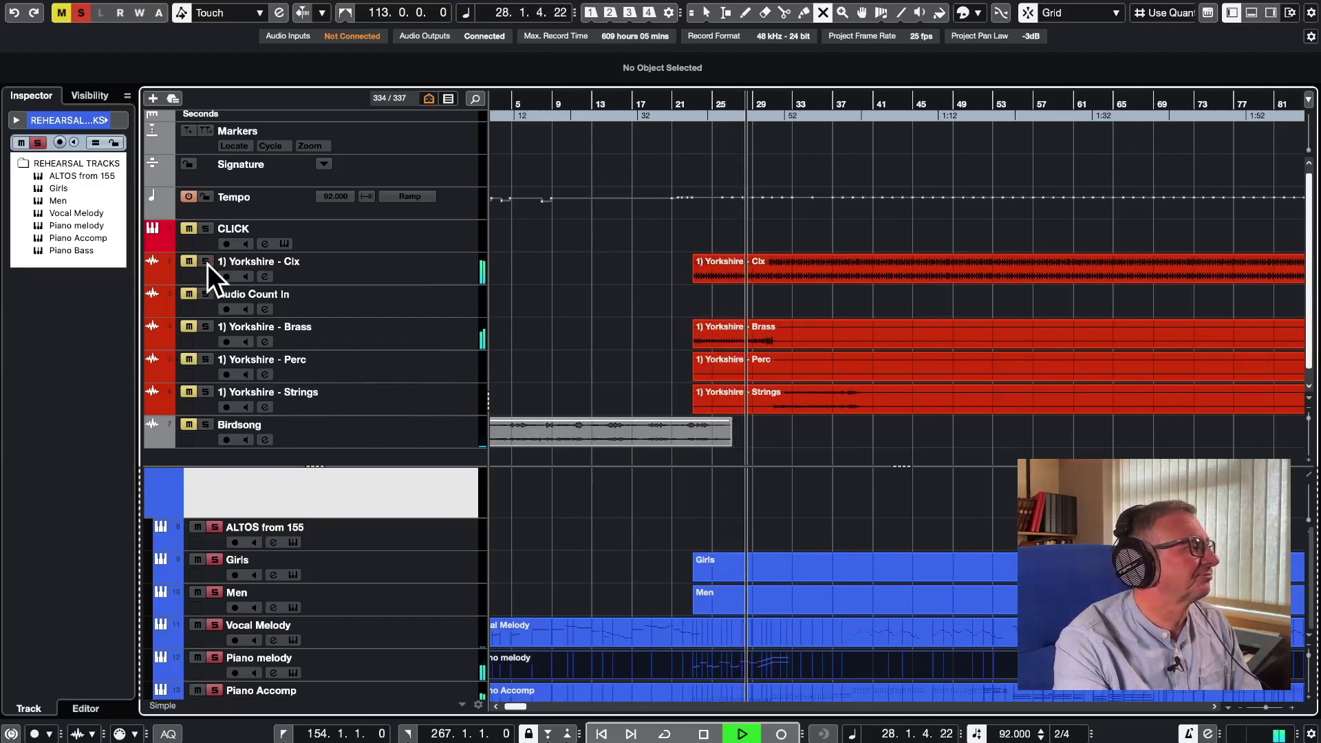
pyautogui.press('space')
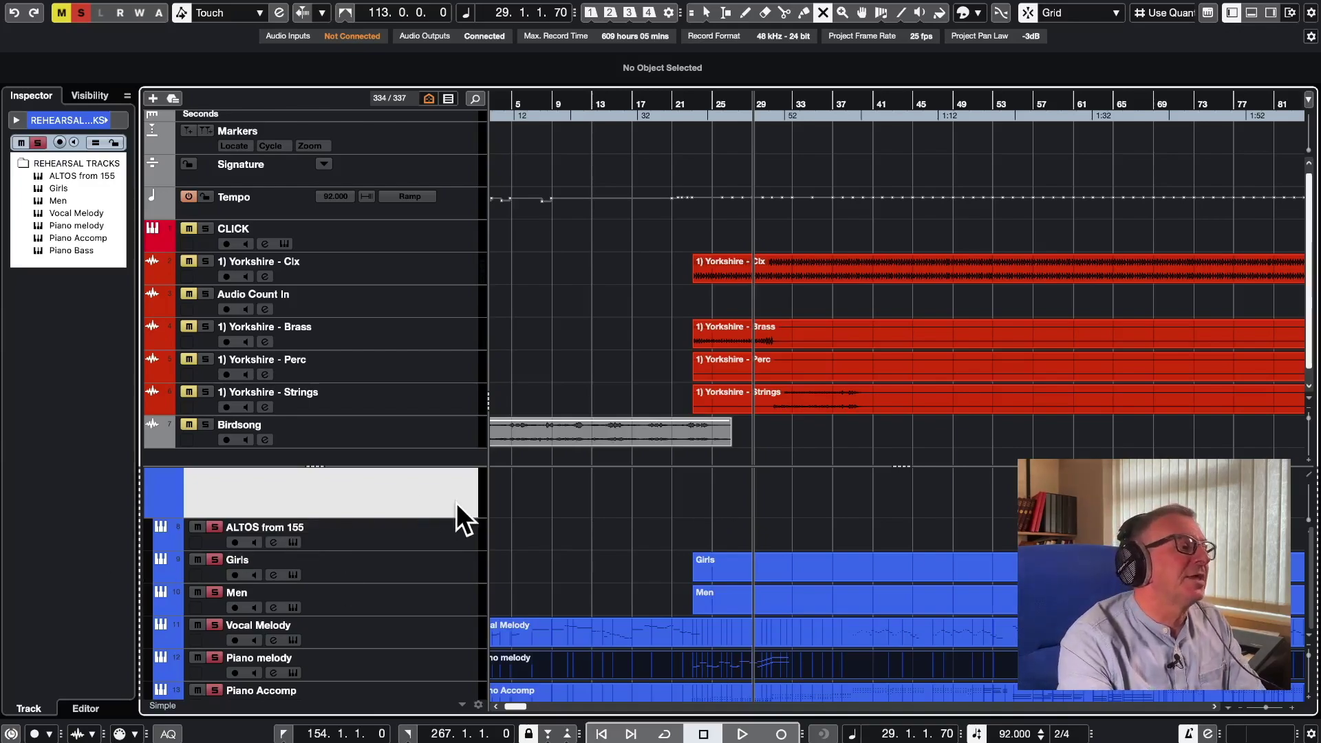
# Examine the tracks in the REHEARSAL TRACKS folder, from ALTOS from 155 and Girls to Piano Bass.
pyautogui.scroll(3, 371, 510)
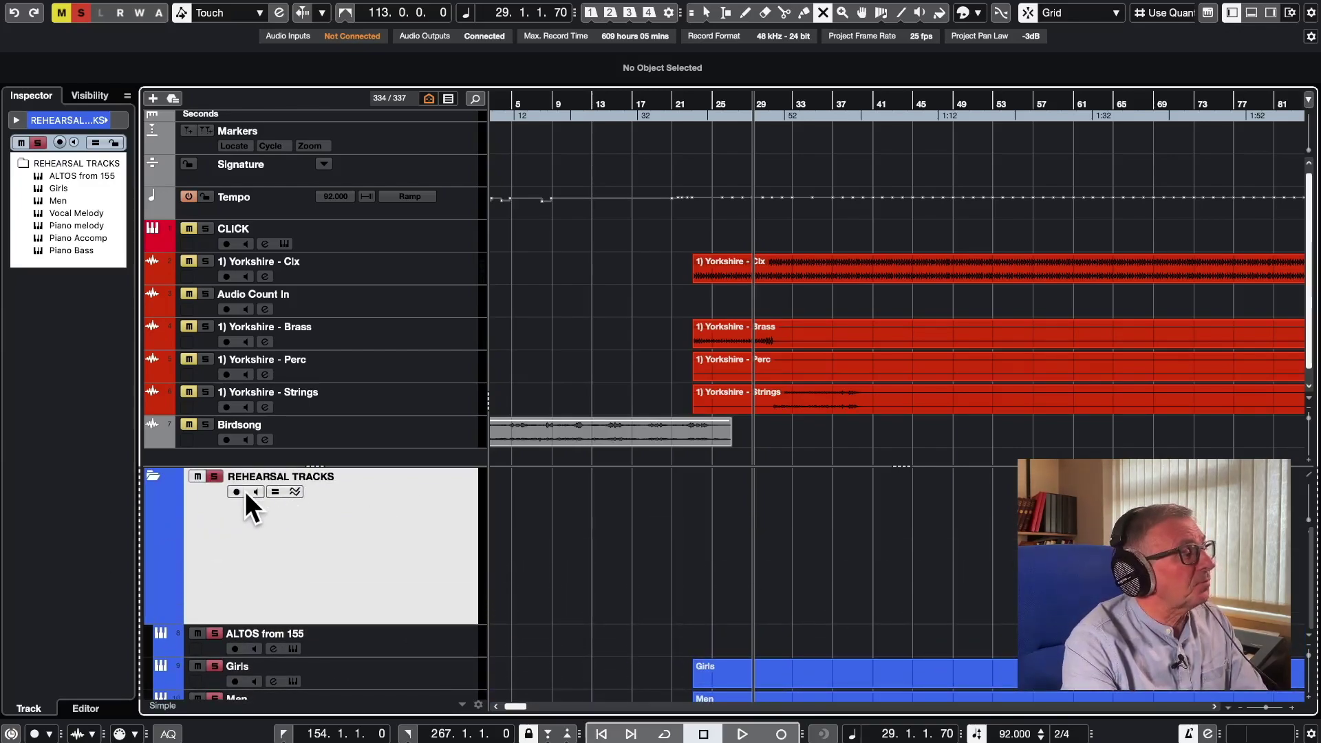
pyautogui.scroll(-3, 468, 512)
pyautogui.scroll(1, 465, 514)
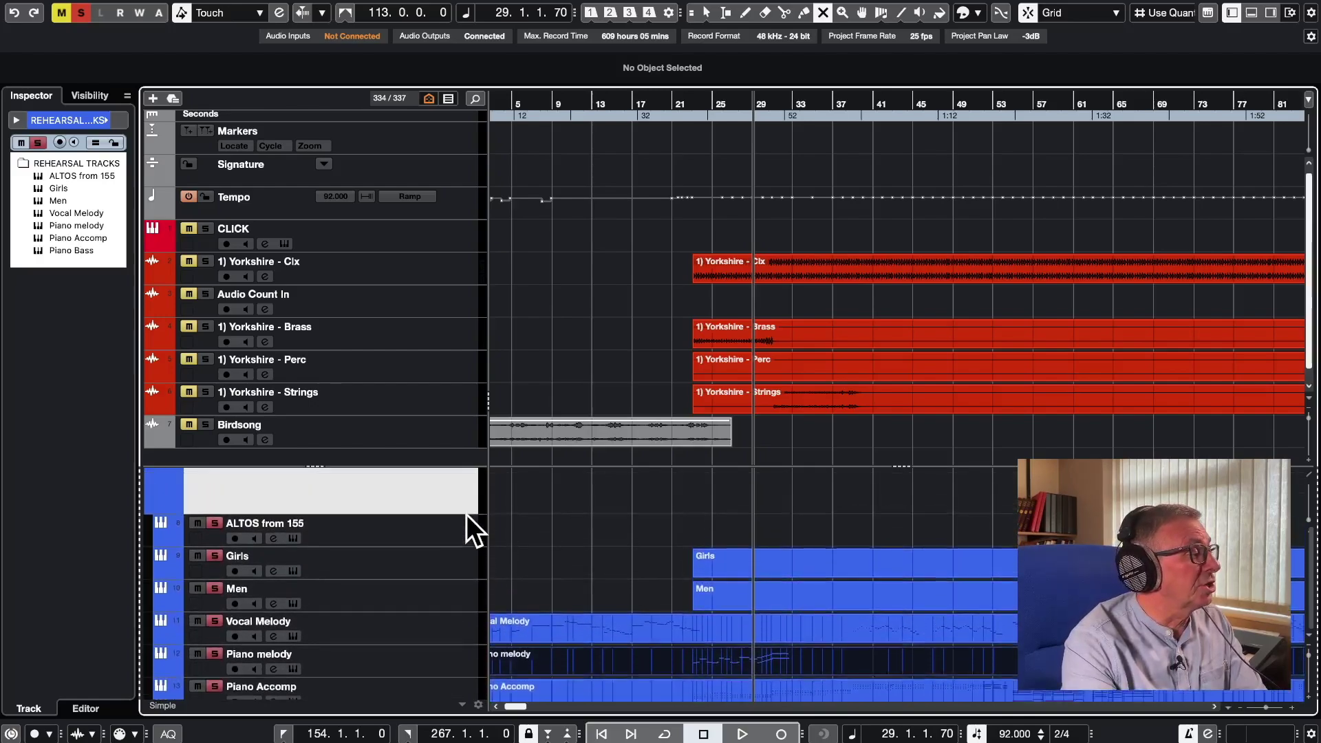
pyautogui.scroll(-3, 466, 515)
pyautogui.scroll(1, 466, 514)
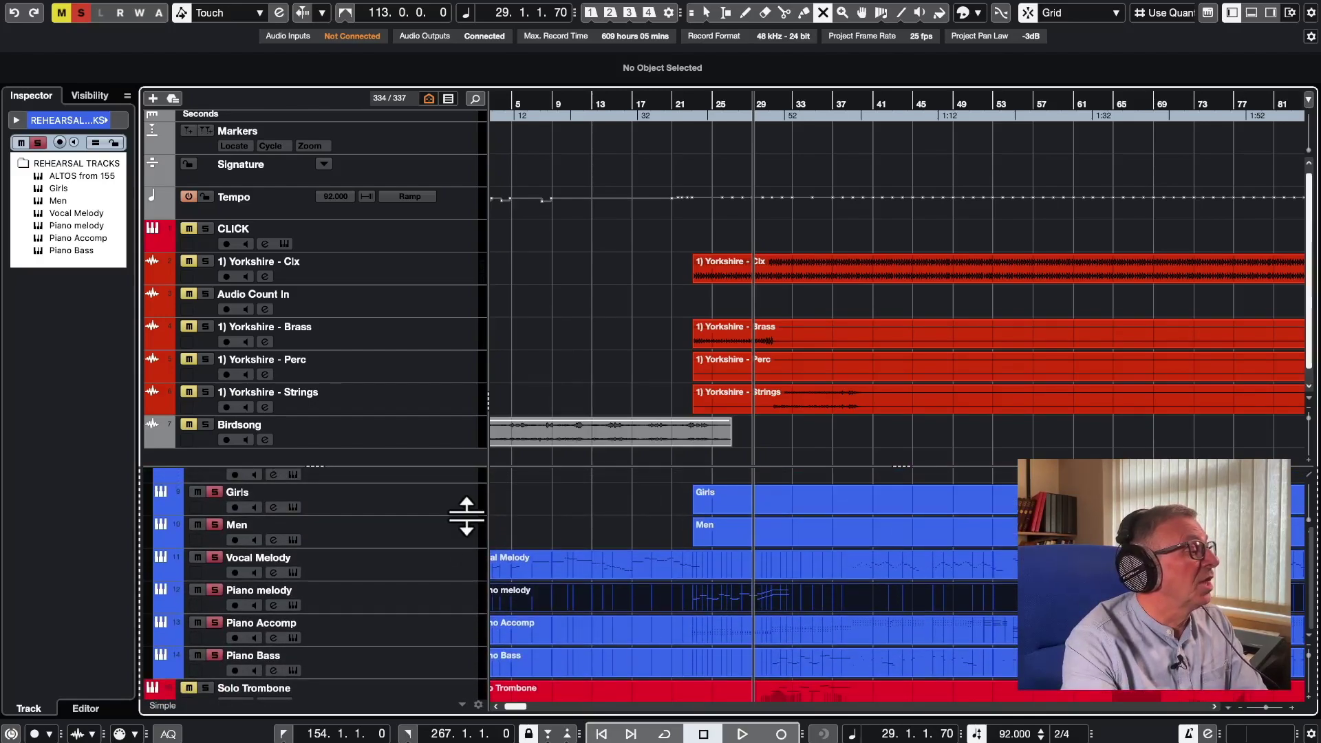
pyautogui.scroll(-1, 467, 514)
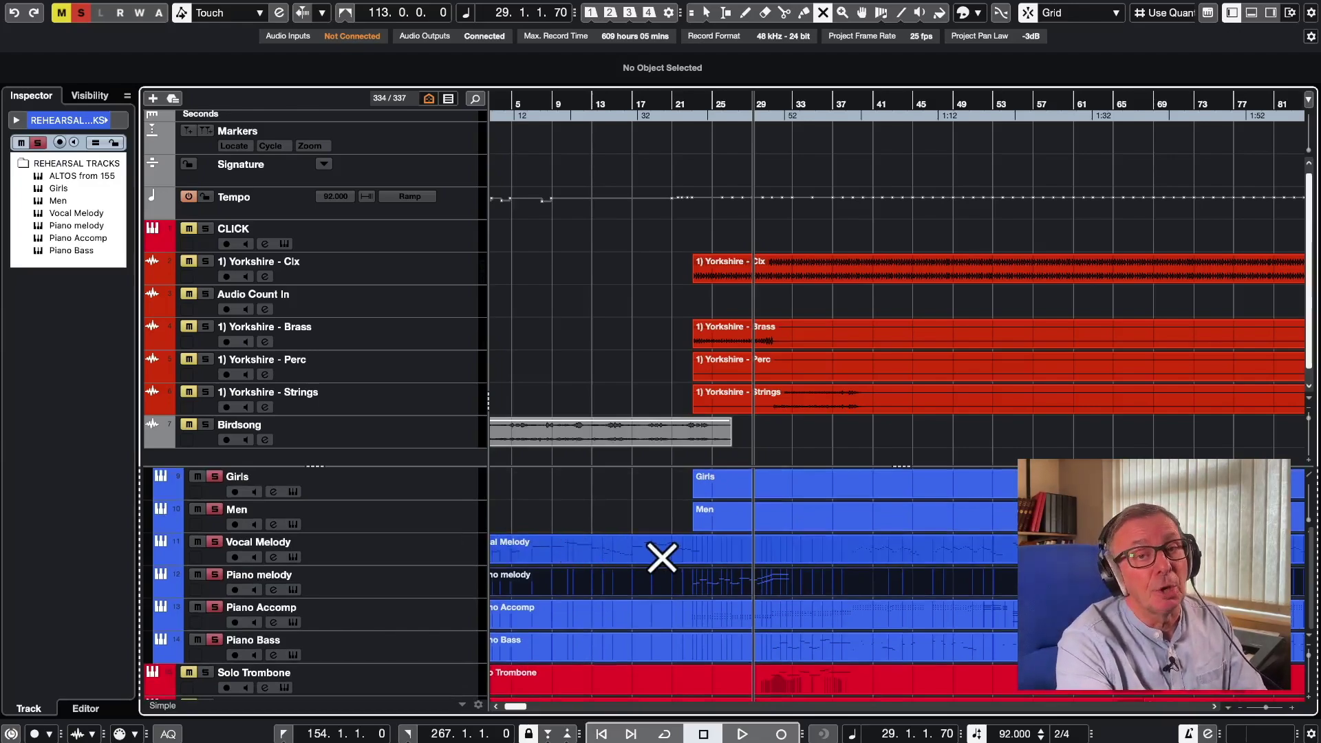
pyautogui.scroll(2, 661, 557)
pyautogui.hscroll(-1, 661, 558)
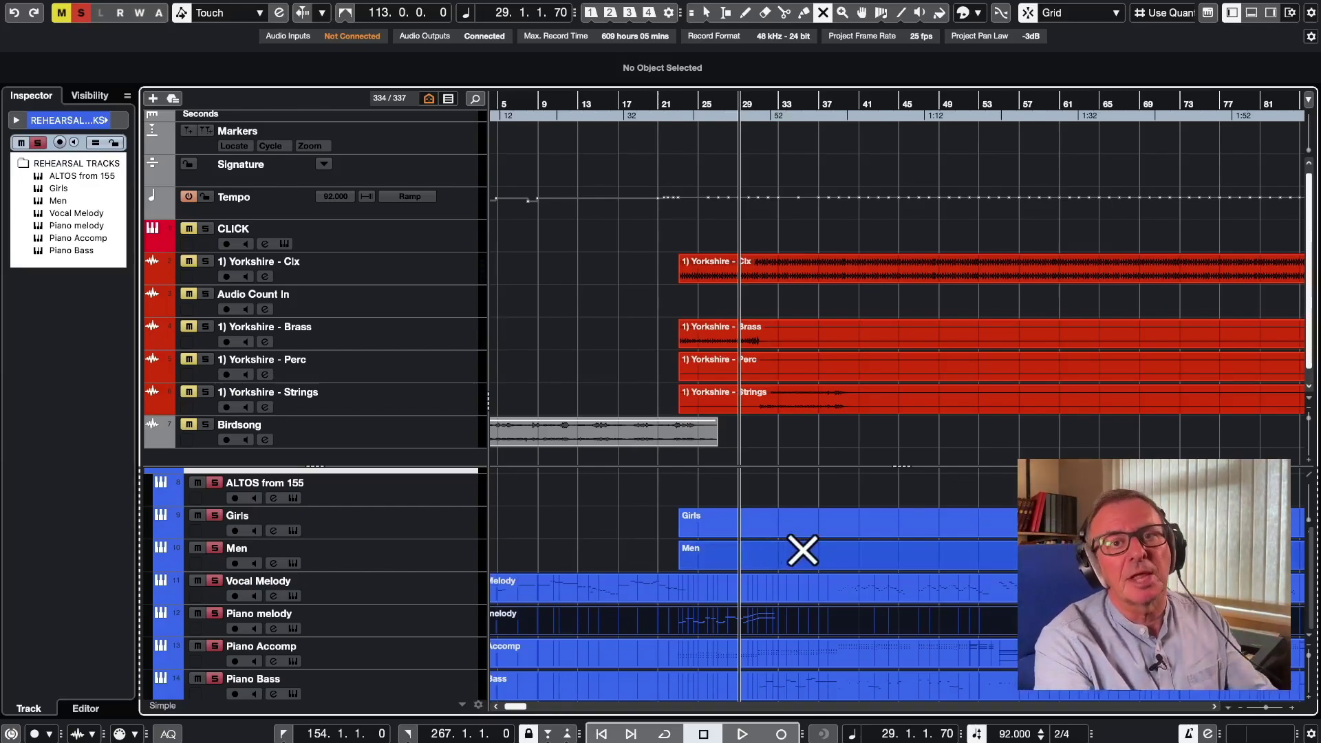
# Play the project from bar 1 and follow page 1 of the "Yorkshire" score through JOHN's opening vocal.
pyautogui.hscroll(-2, 550, 550)
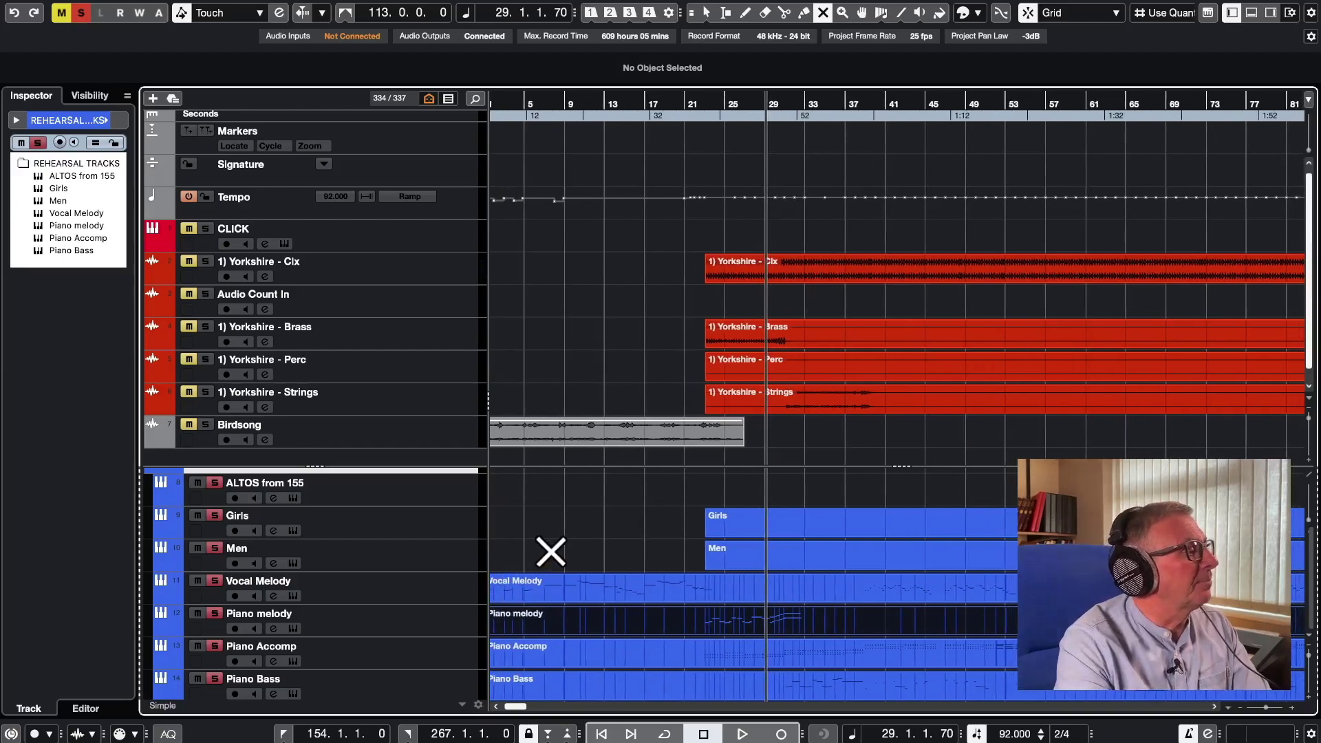
pyautogui.hscroll(-3, 513, 567)
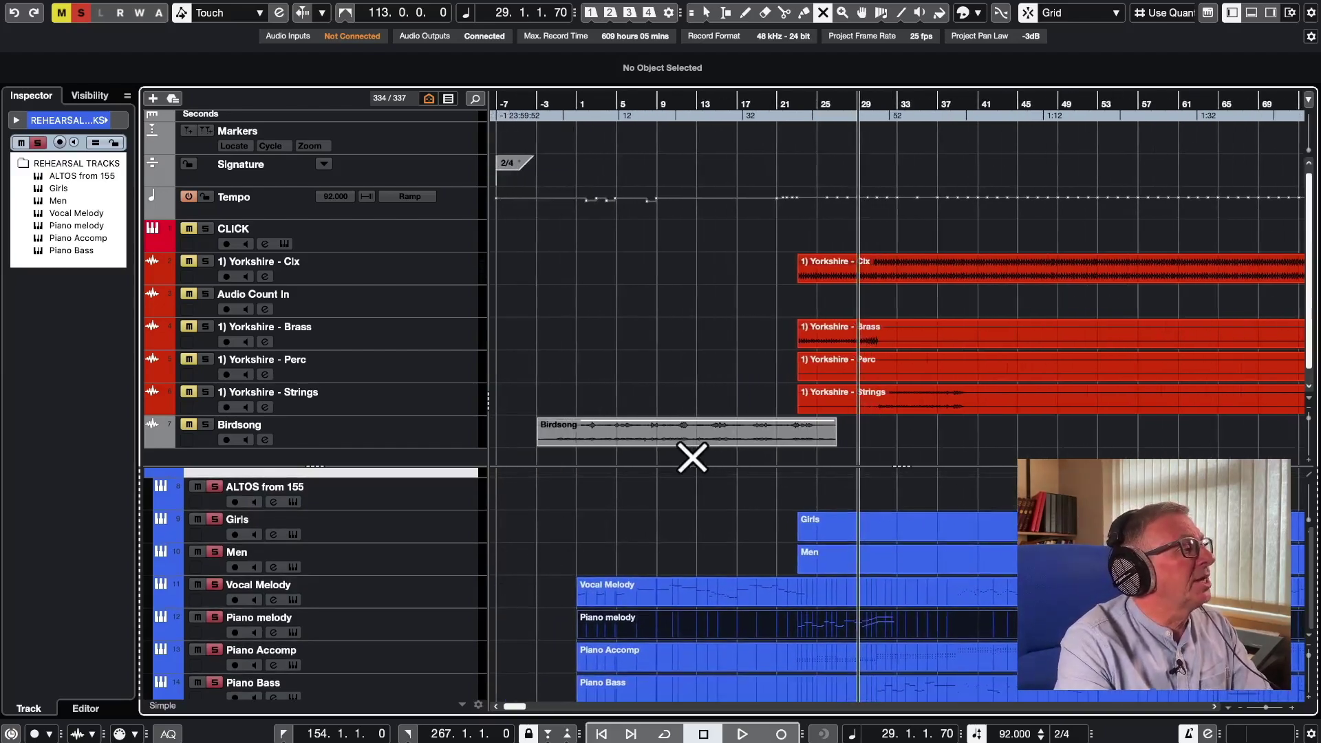
pyautogui.click(575, 104)
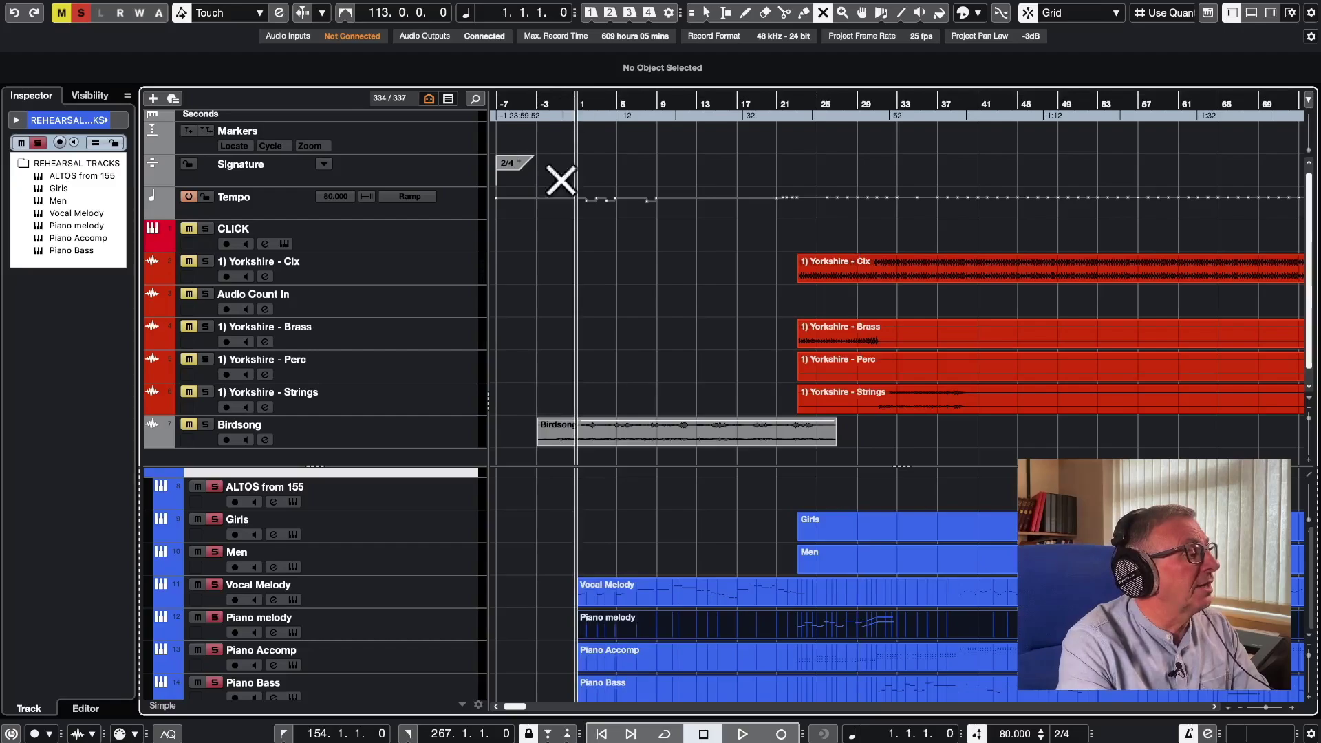
pyautogui.click(742, 734)
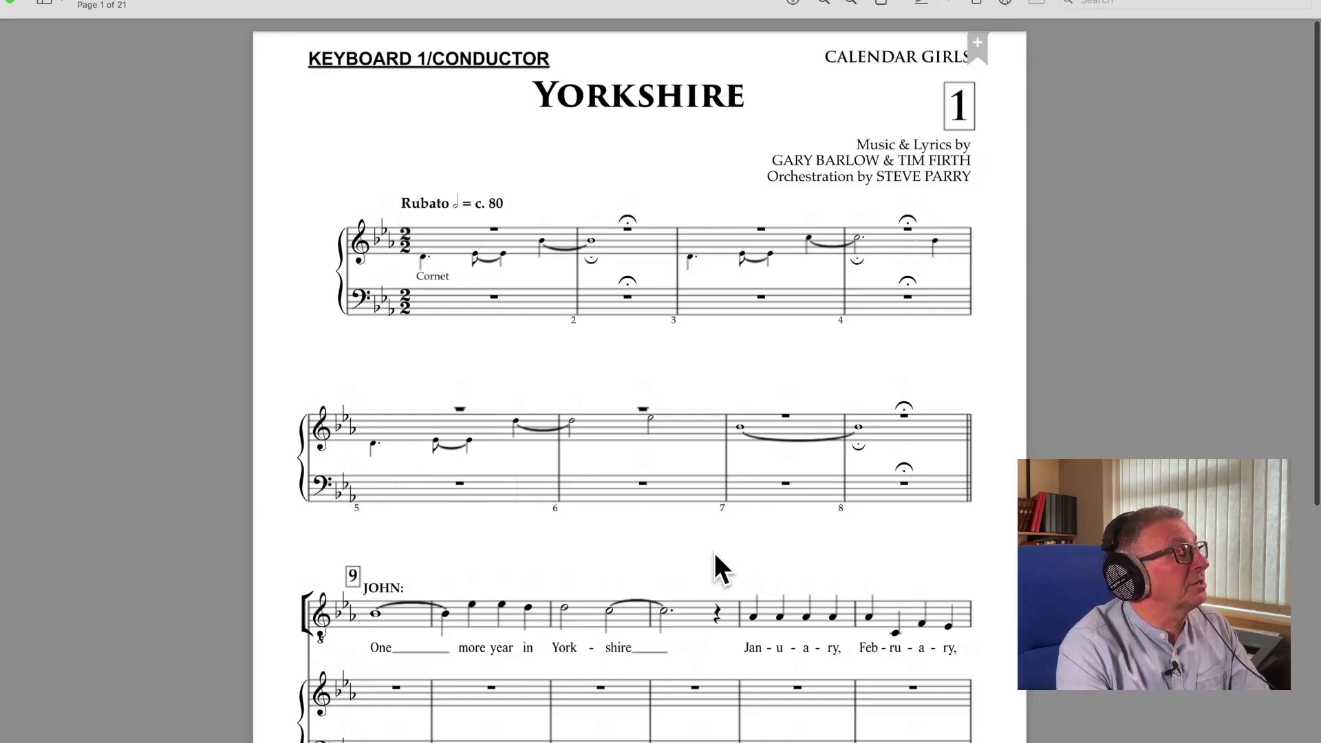
pyautogui.scroll(-5, 711, 552)
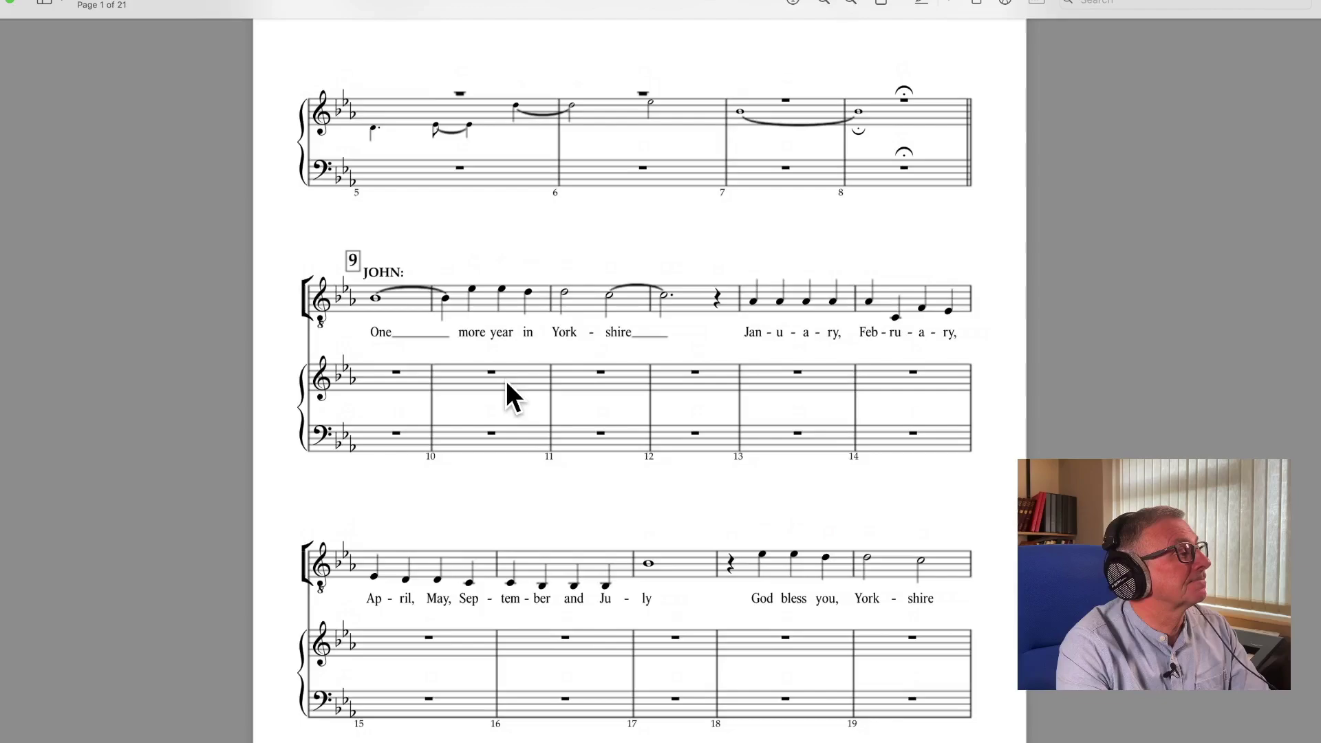
pyautogui.scroll(-2, 506, 381)
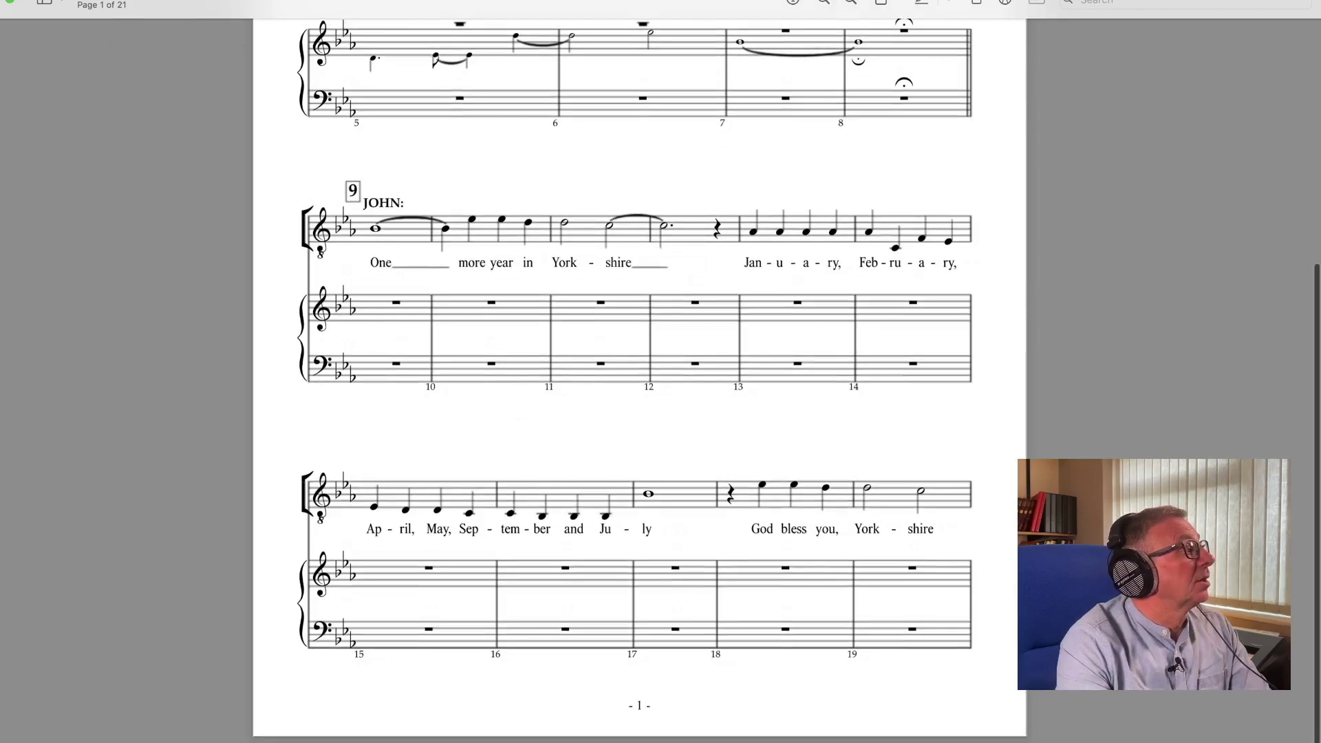
# Move playback to the start of the 1) Yorkshire - Clx clip and follow the music on pages 2 and 3 of the score.
pyautogui.click(11, 8)
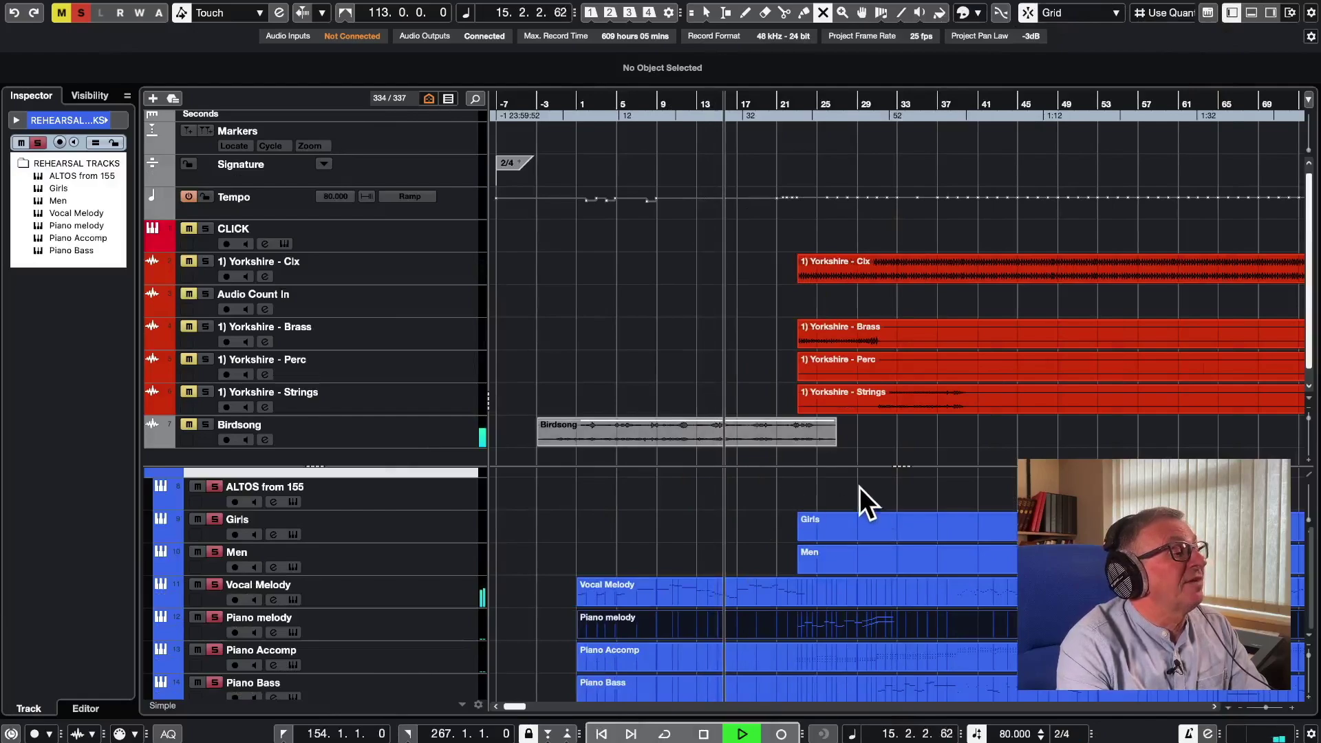
pyautogui.click(796, 102)
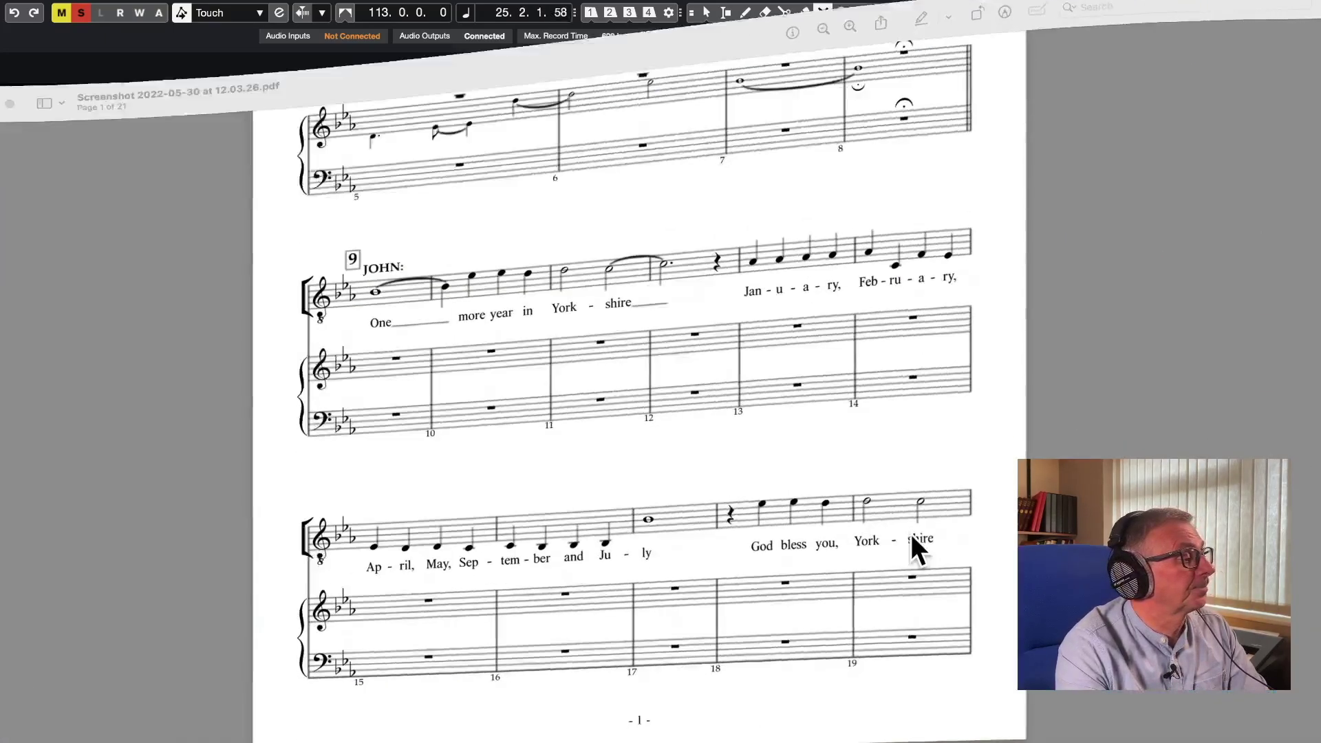
pyautogui.scroll(-10, 683, 482)
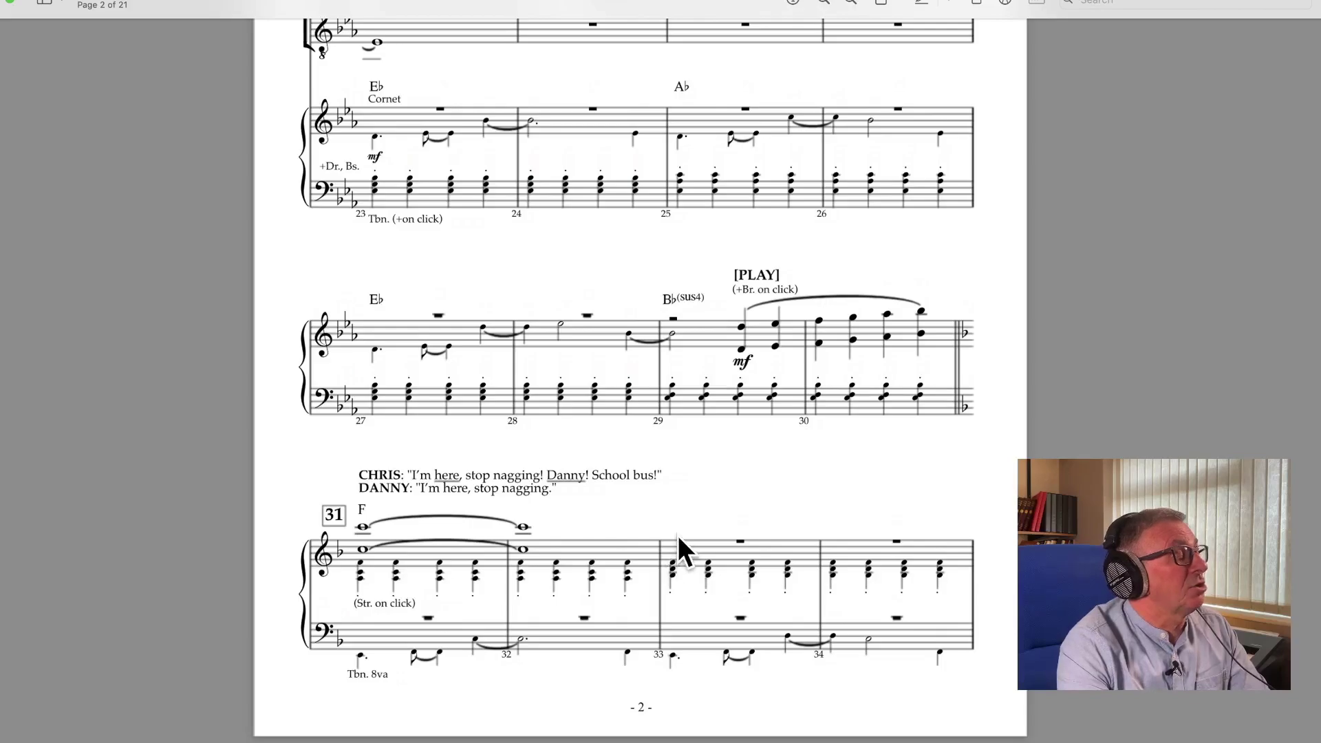
pyautogui.scroll(-15, 678, 536)
pyautogui.scroll(5, 678, 536)
pyautogui.scroll(1, 678, 537)
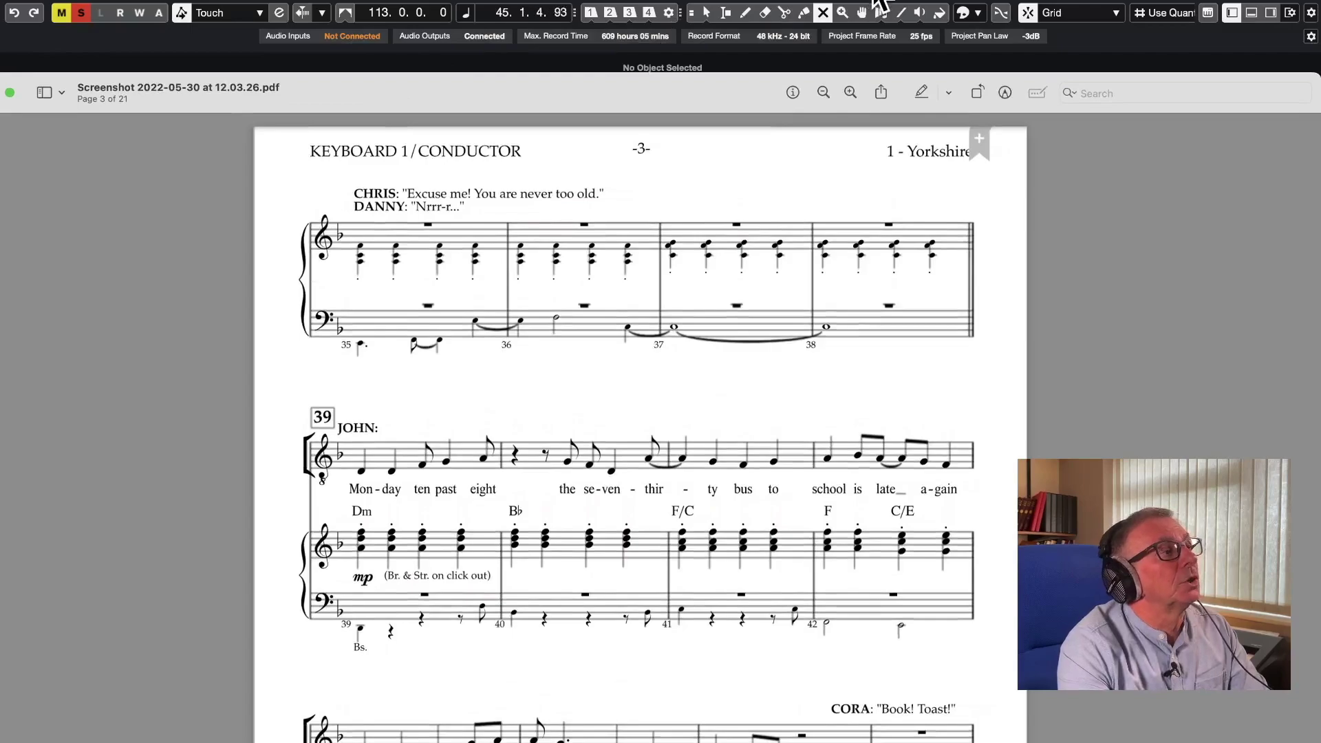
# Return to the Cubase project and activate the Object Selection tool.
pyautogui.click(878, 6)
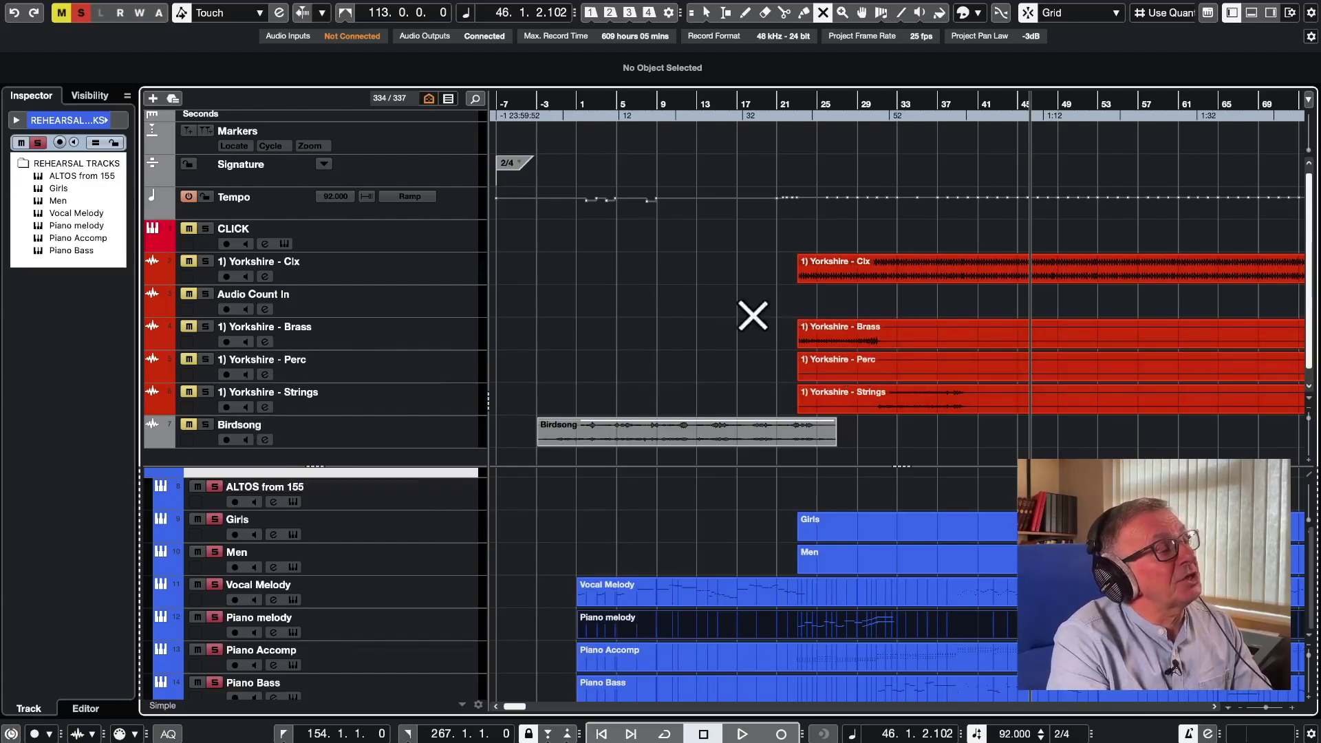
pyautogui.press('1')
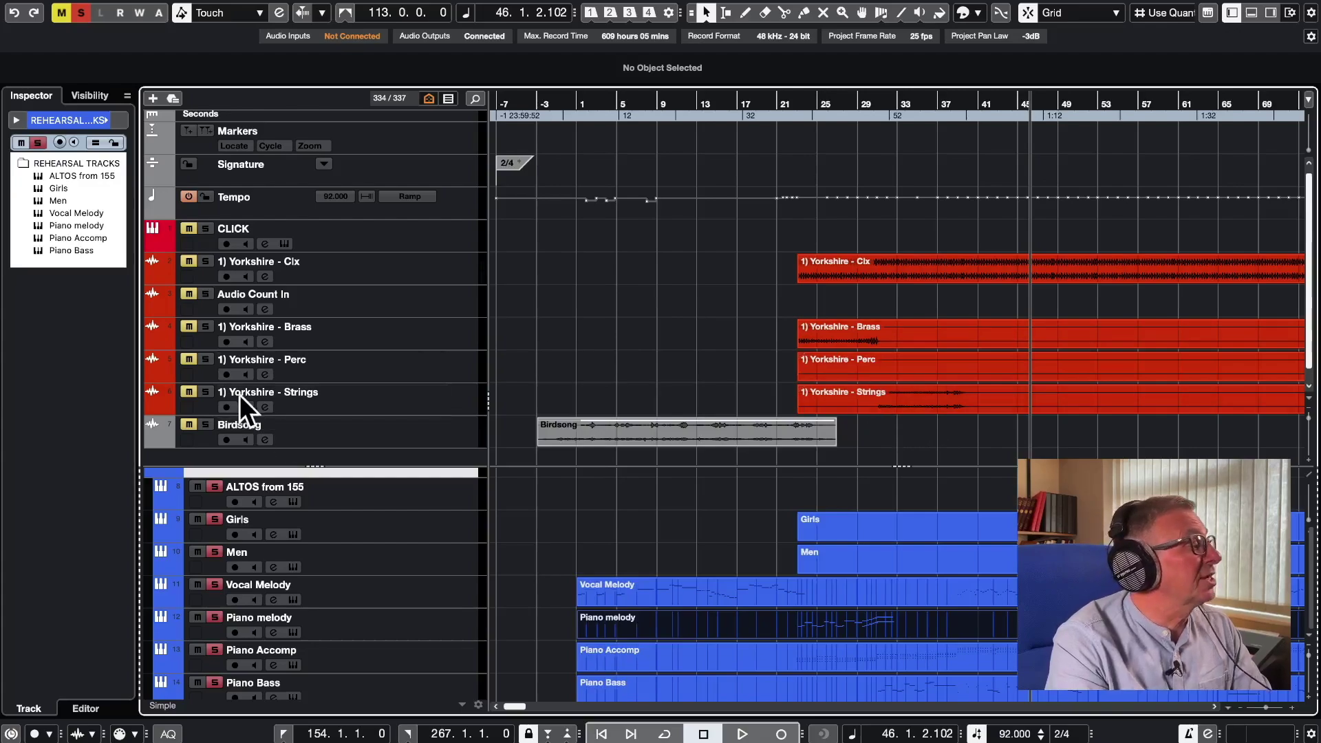
# Clear the rehearsal track solos and solo the 1) Yorkshire Brass, Perc and Strings backing tracks instead.
pyautogui.click(80, 14)
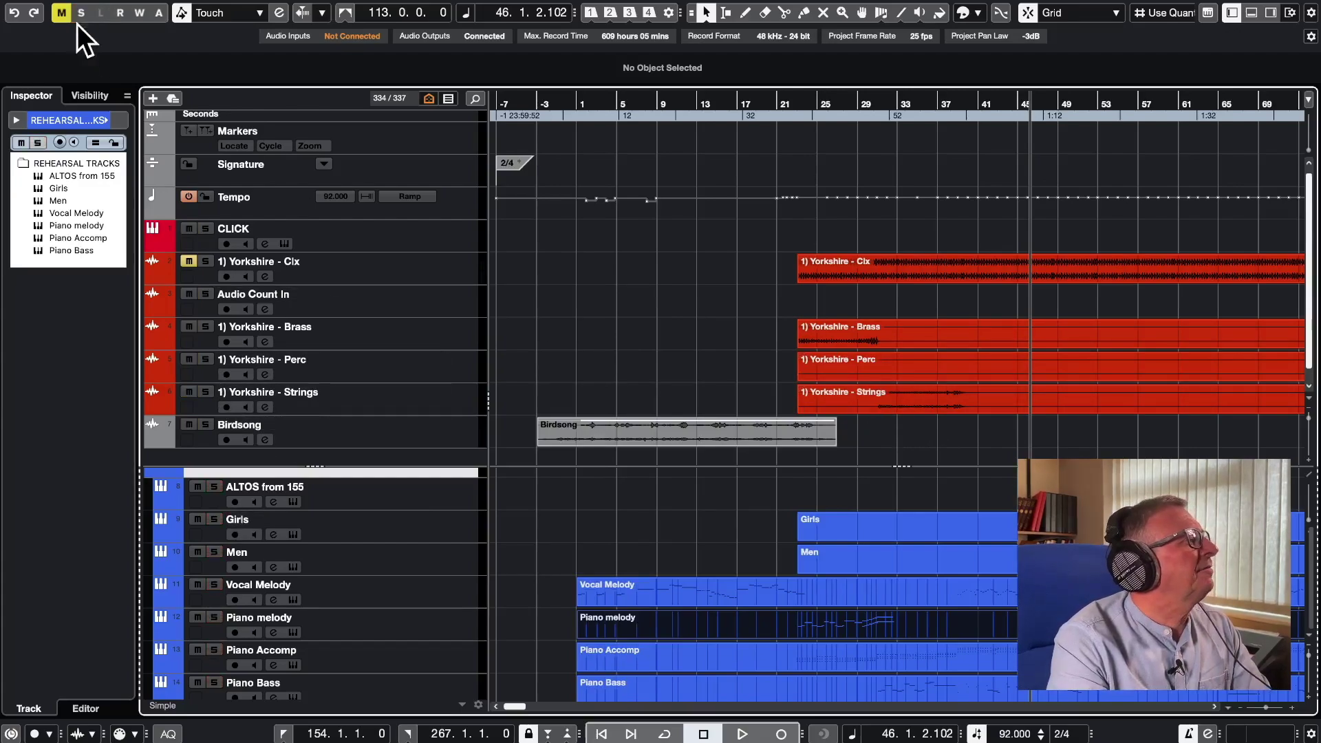
pyautogui.click(206, 326)
pyautogui.click(206, 357)
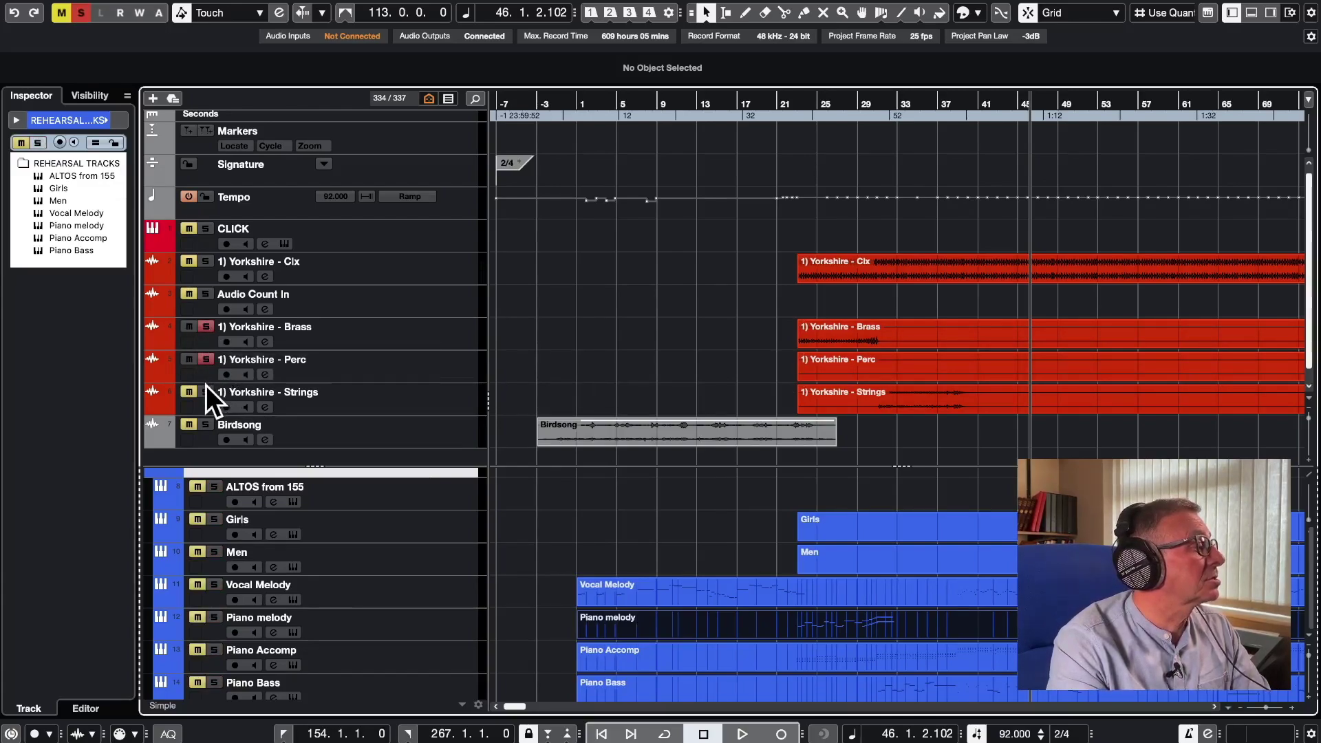
# Audition the soloed backing tracks from the start of their clips, briefly adding the 1) Yorkshire - Clx track to the solo.
pyautogui.click(795, 100)
pyautogui.press('space')
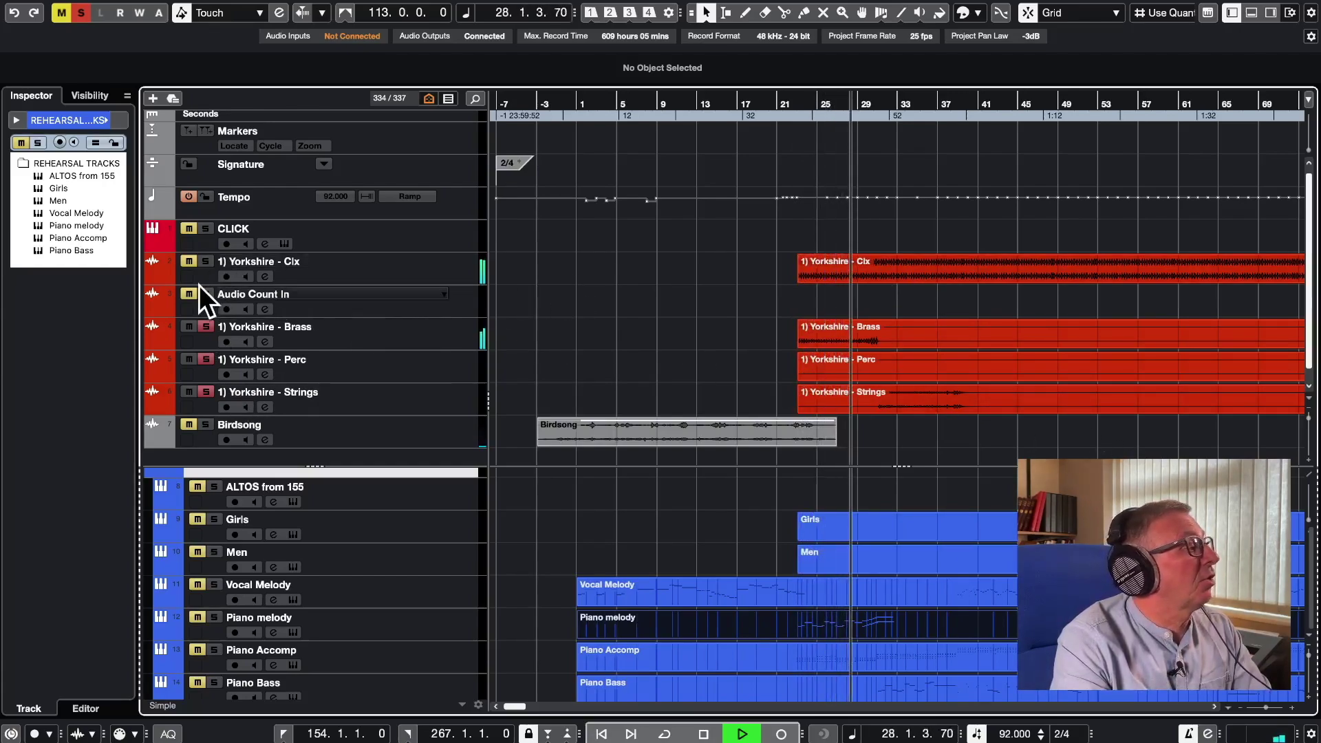
pyautogui.click(206, 263)
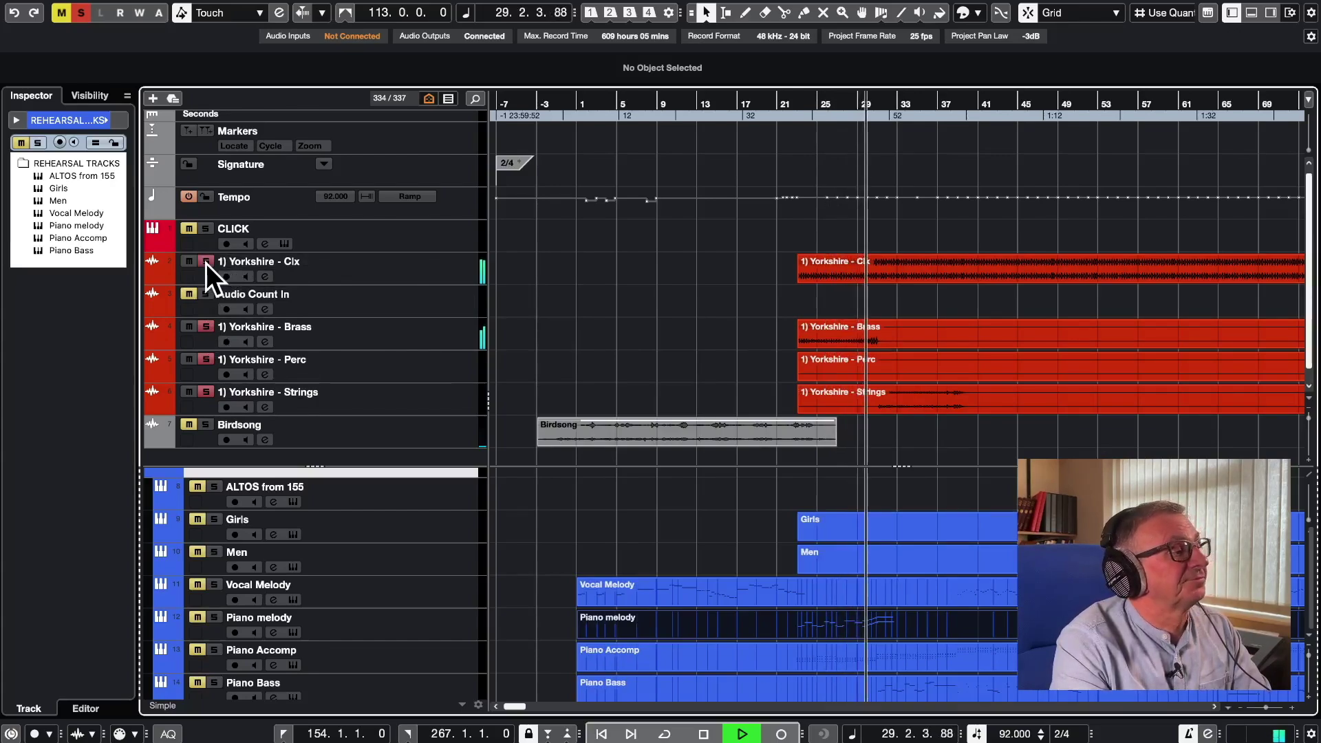
pyautogui.click(206, 263)
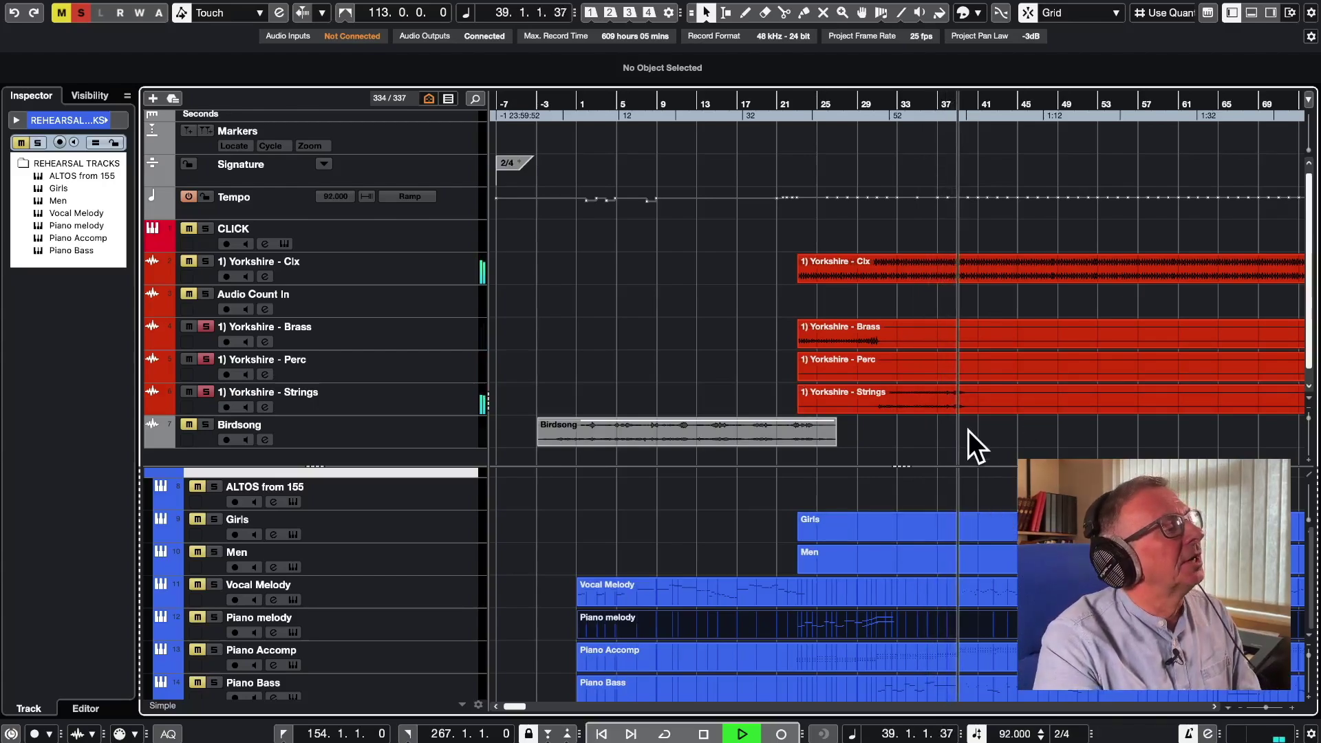
pyautogui.press('space')
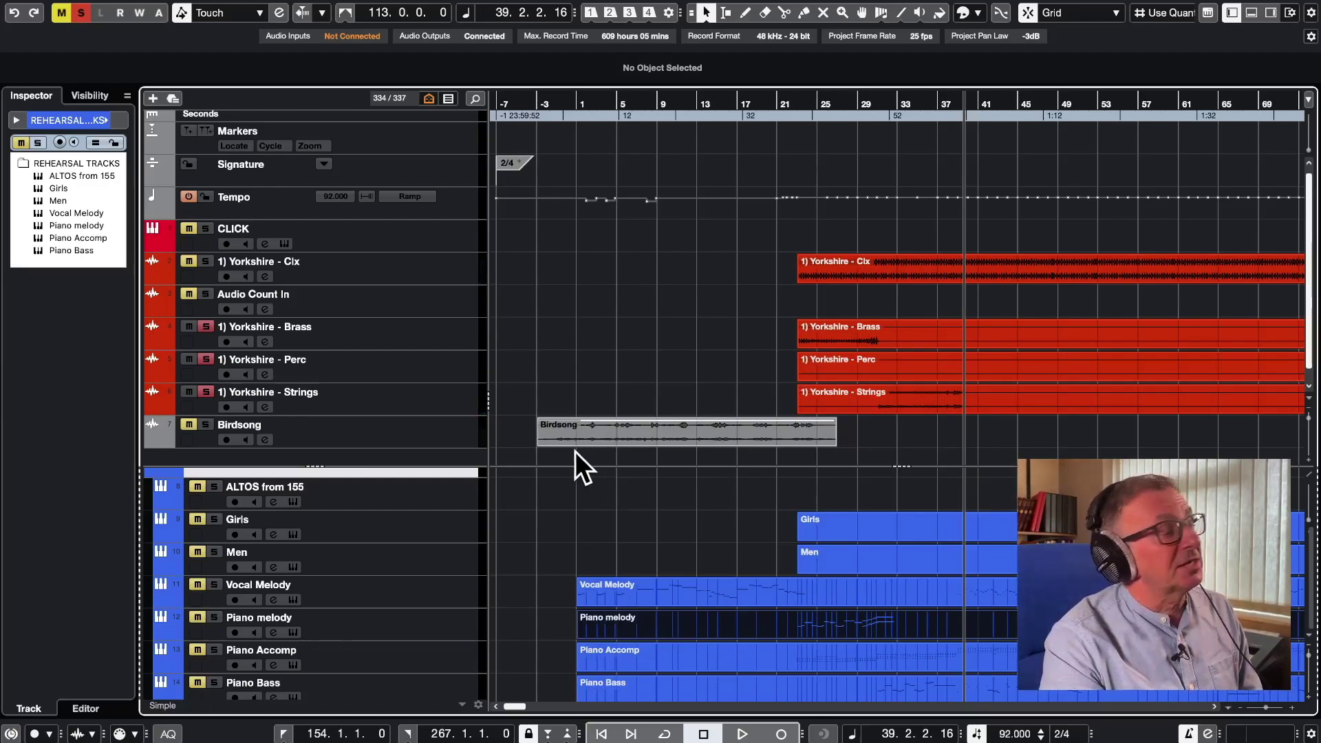
# Clear all solos and mute the whole REHEARSAL TRACKS folder.
pyautogui.click(81, 14)
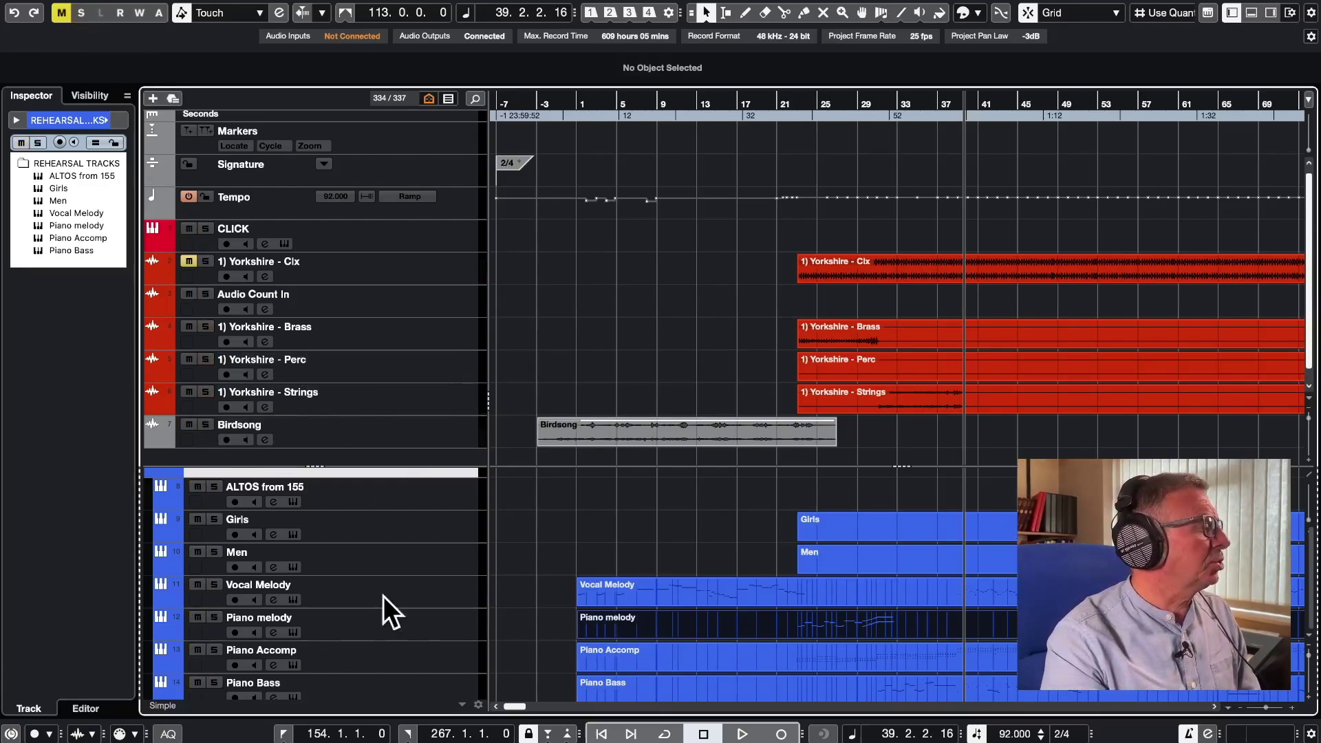
pyautogui.scroll(5, 370, 587)
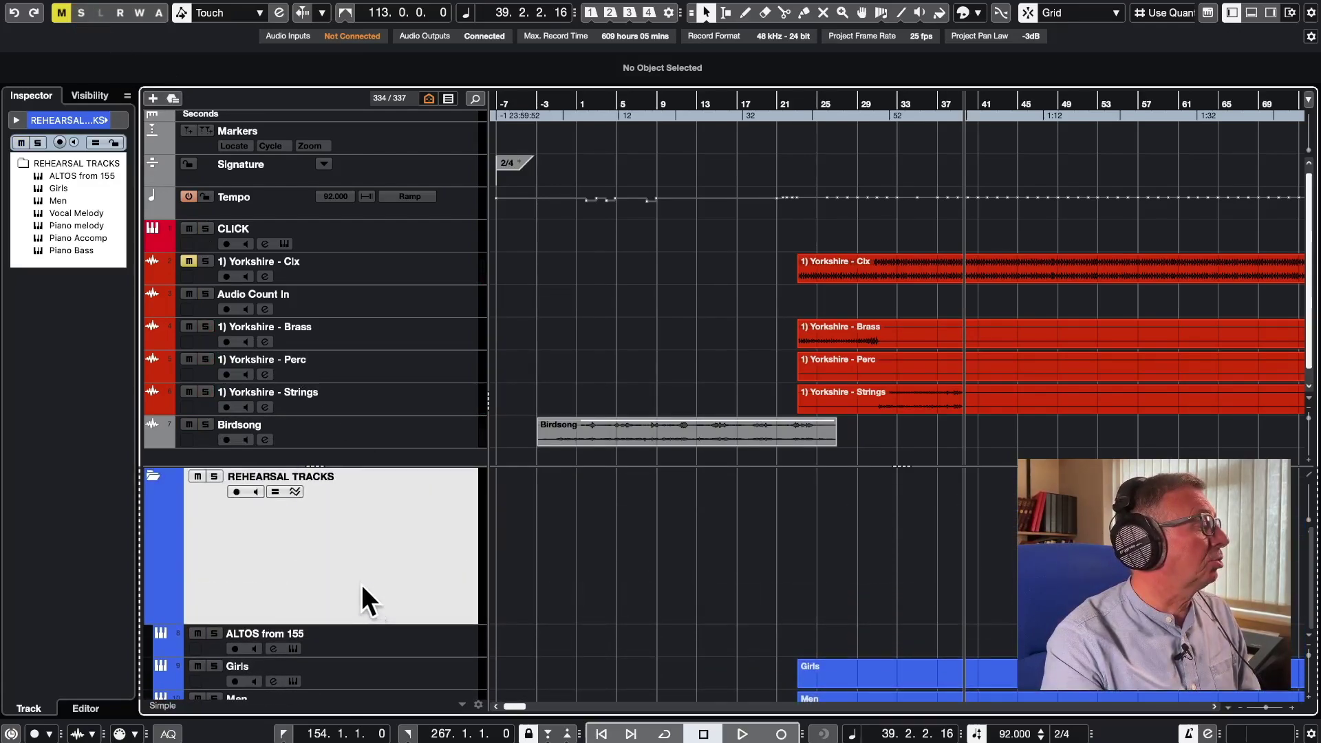
pyautogui.click(198, 477)
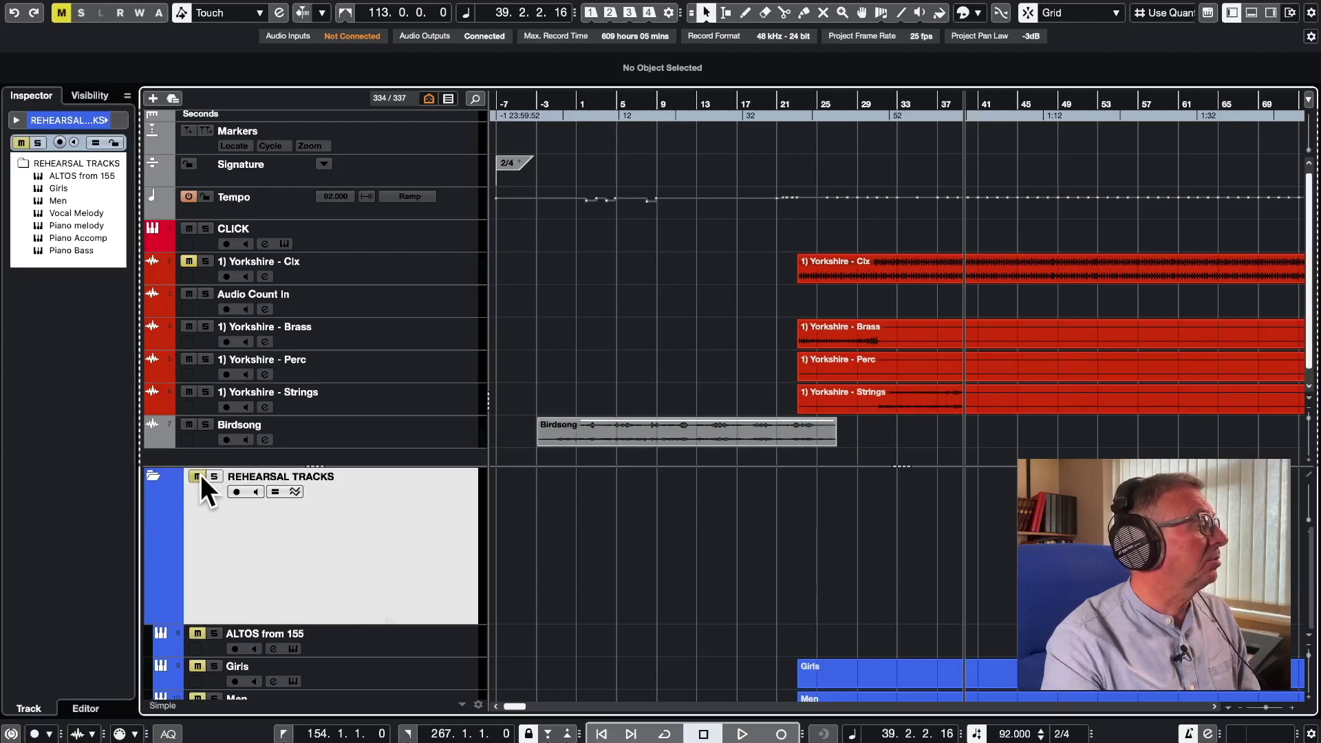
# Play the project from the start of the Birdsong clip and follow the Solo Fuglehorn part.
pyautogui.click(535, 103)
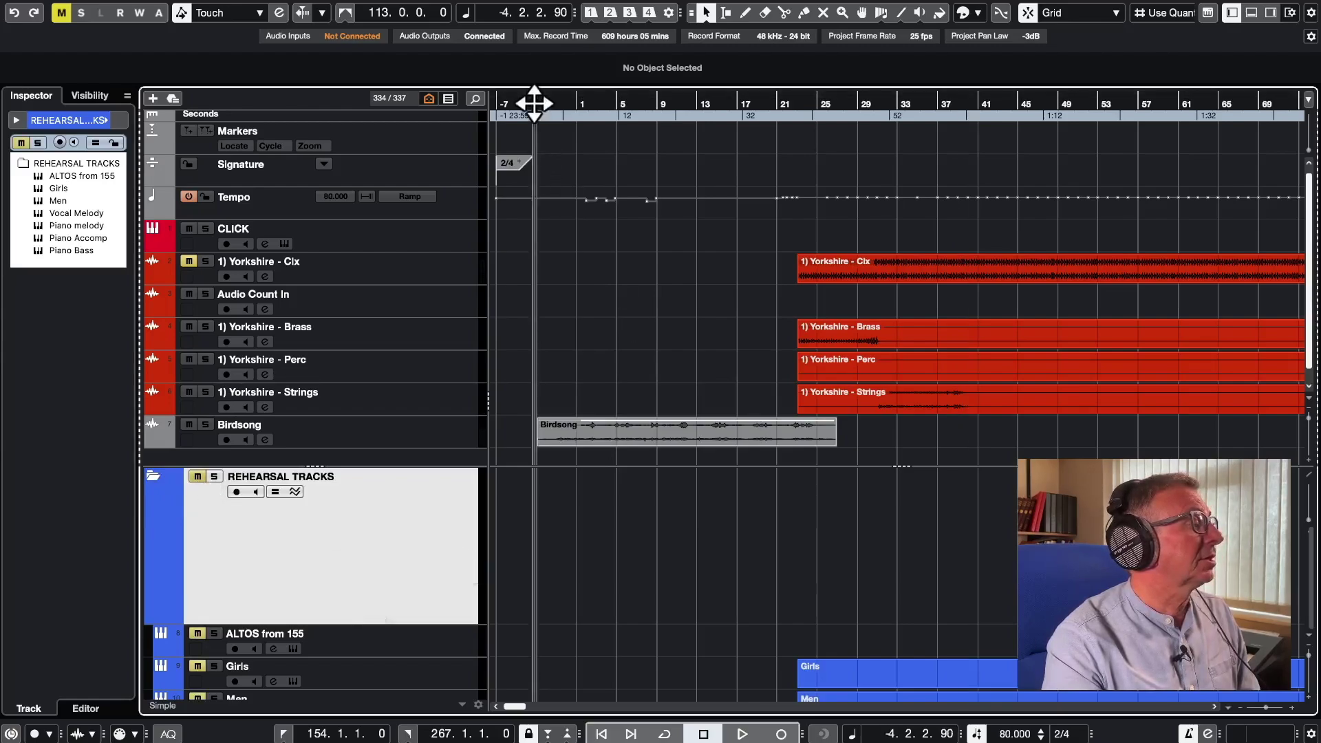
pyautogui.press('space')
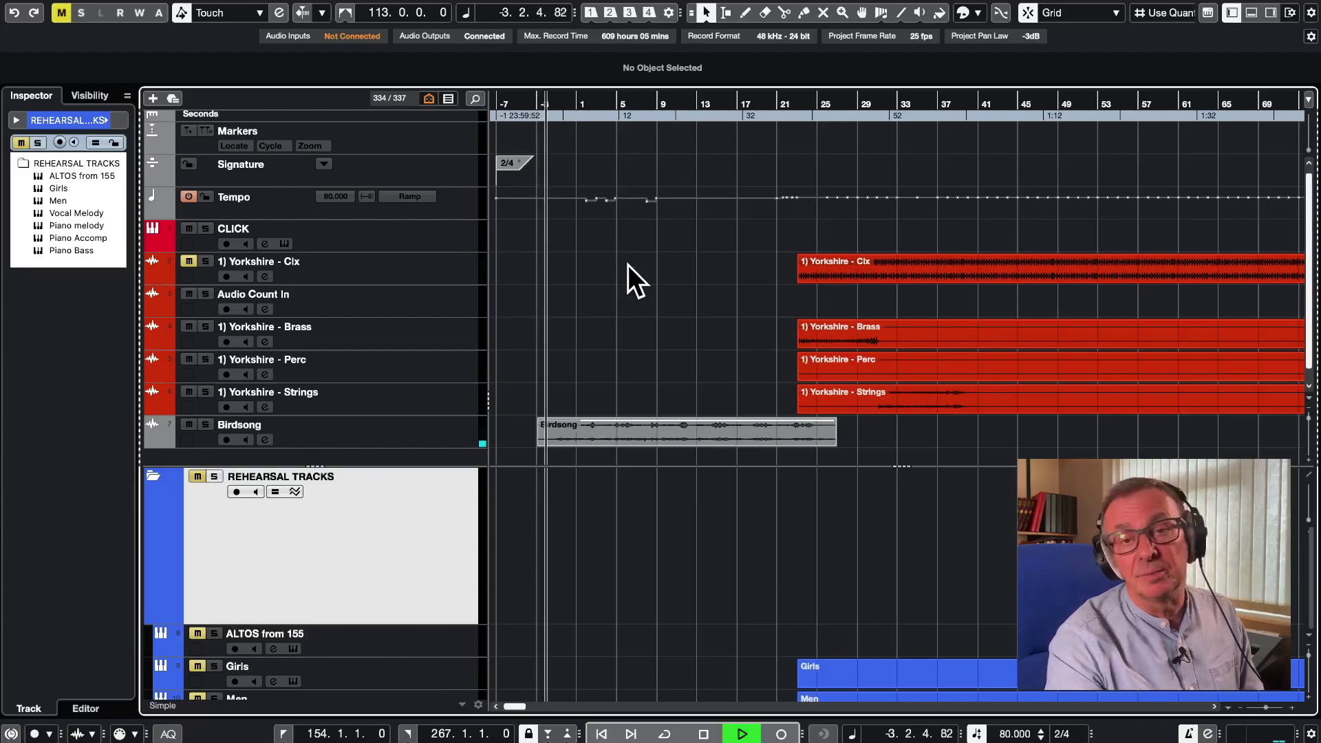
pyautogui.scroll(-10, 744, 493)
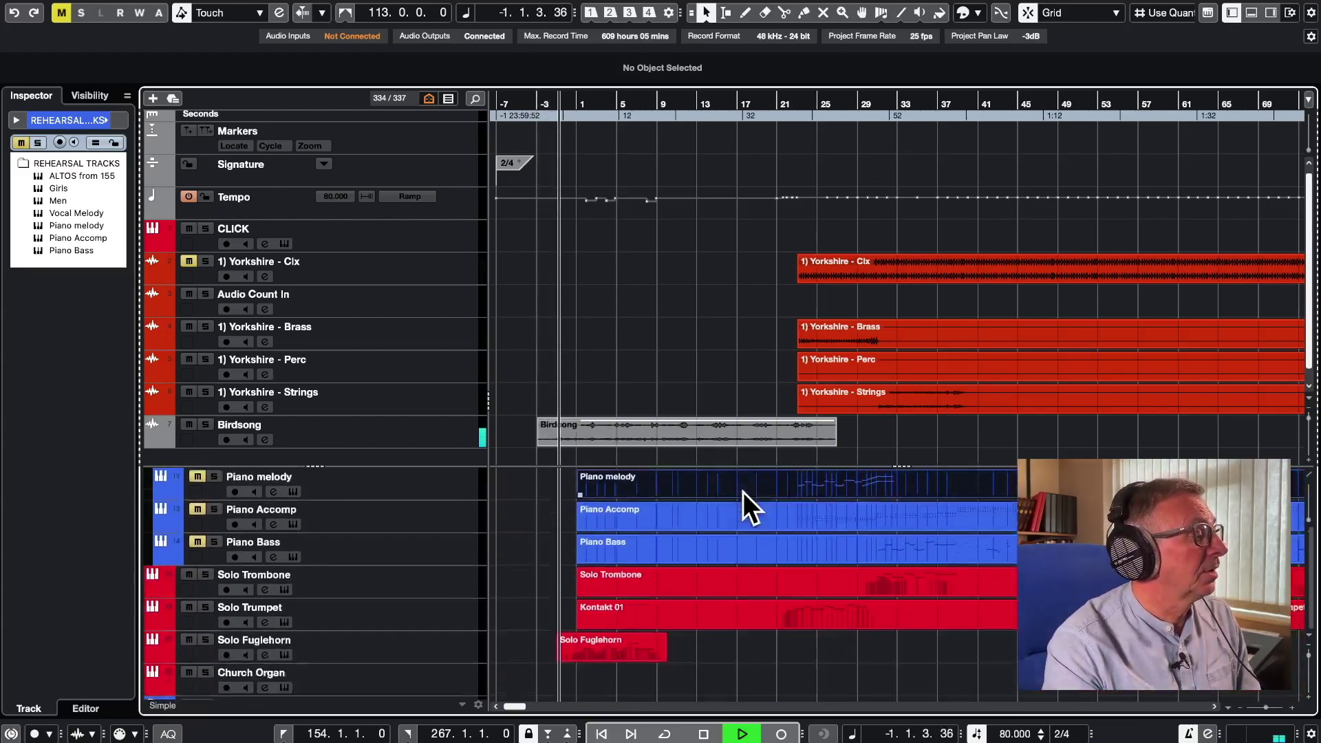
pyautogui.scroll(5, 743, 493)
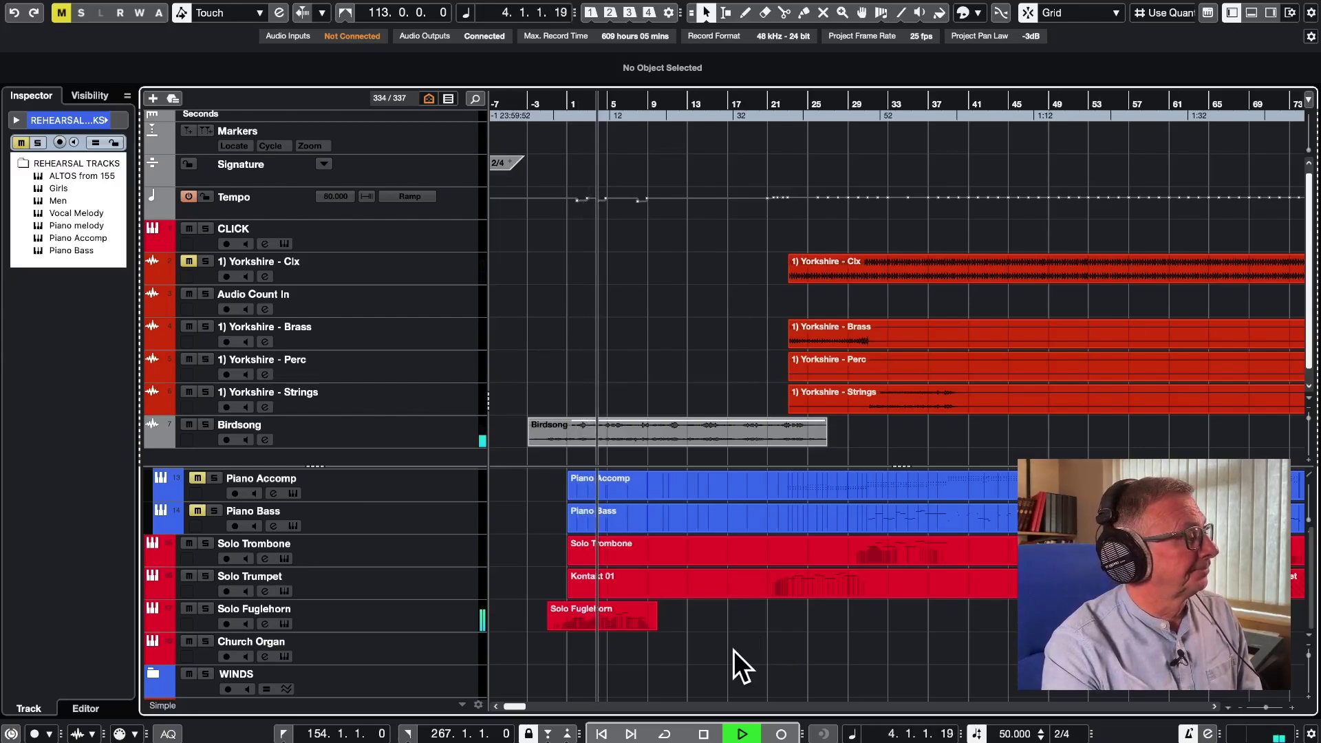
# Unmute the Piano melody, Piano Accomp and Piano Bass tracks during playback.
pyautogui.scroll(3, 734, 650)
pyautogui.scroll(1, 733, 651)
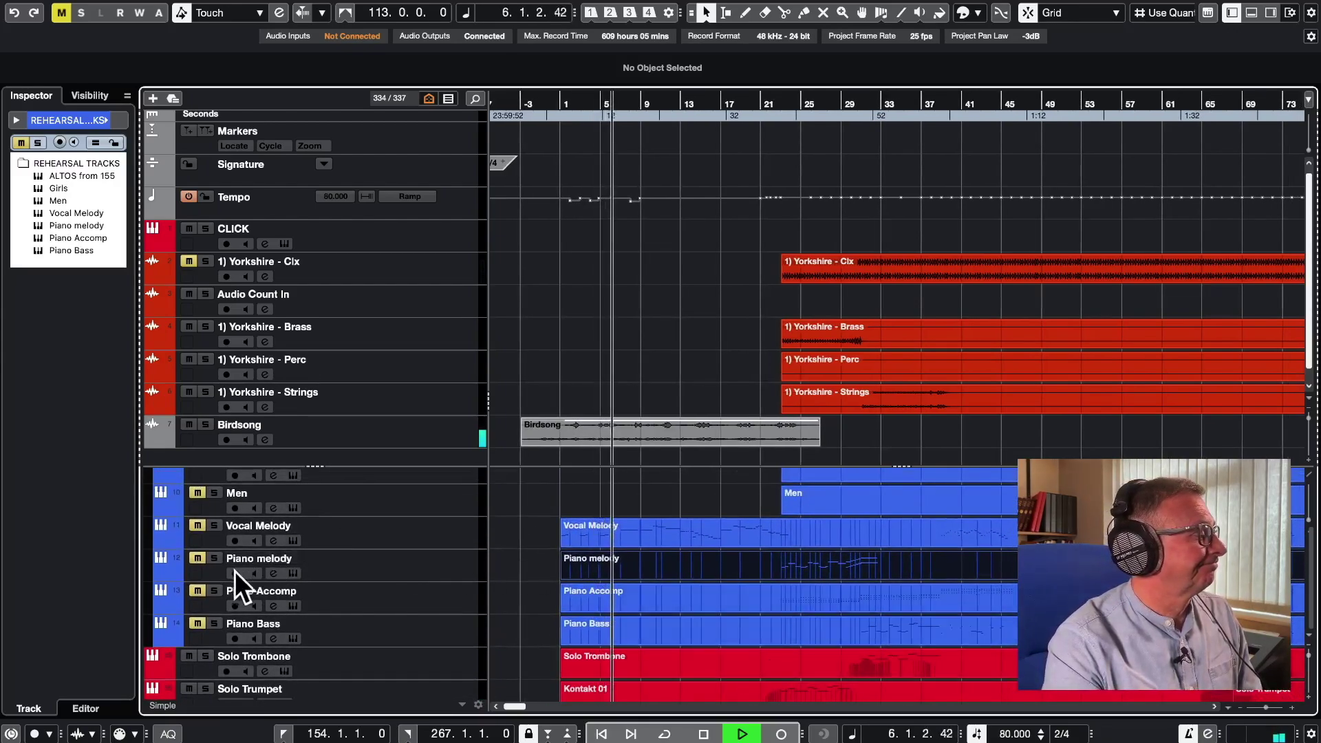
pyautogui.click(200, 559)
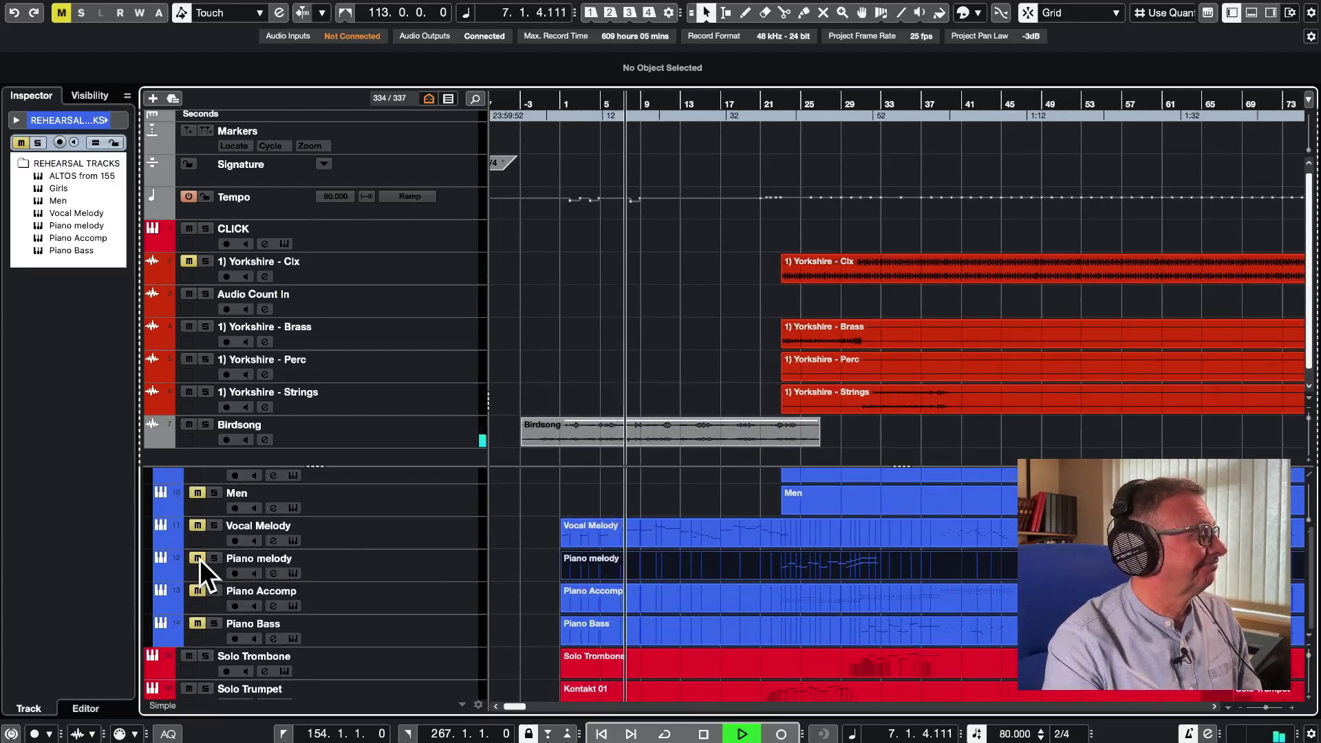
pyautogui.click(197, 589)
pyautogui.click(198, 623)
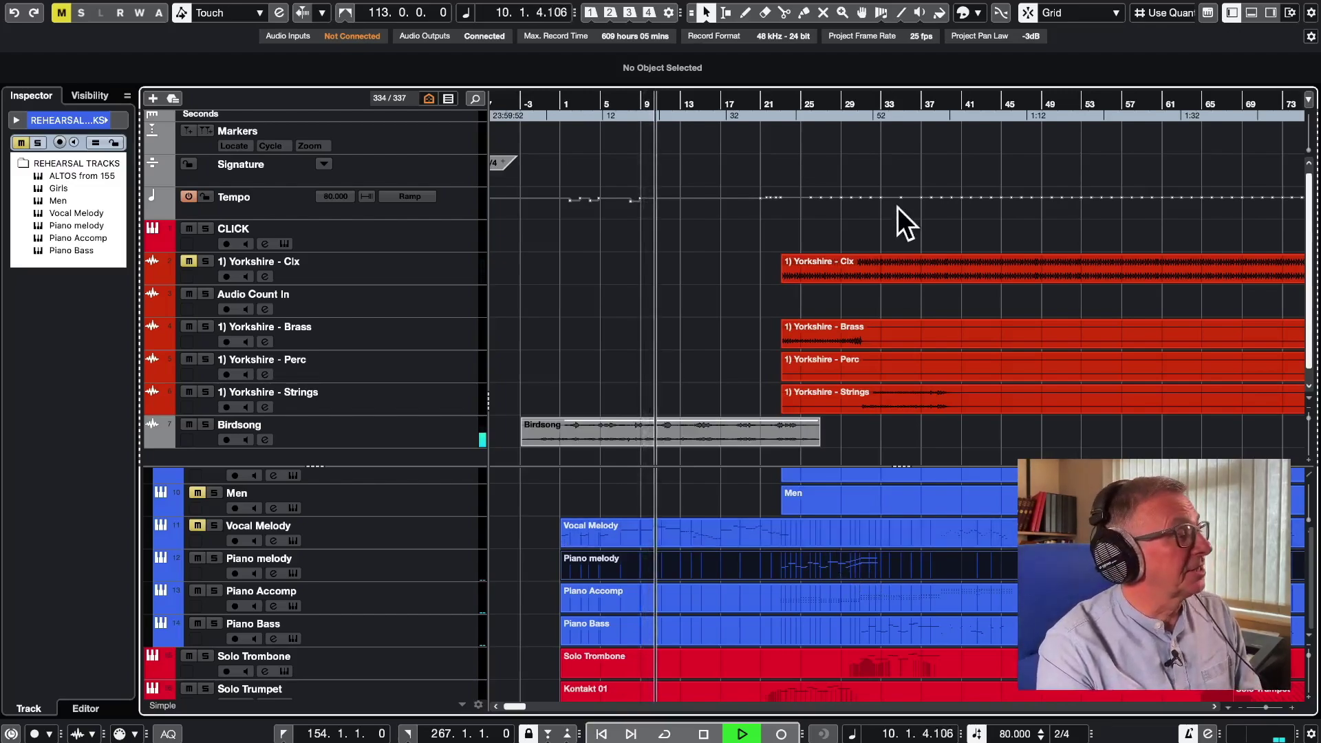
# Audition the piano, backing and solo brass tracks together from the start of the 1) Yorkshire - Clx clip, then stop playback.
pyautogui.click(789, 103)
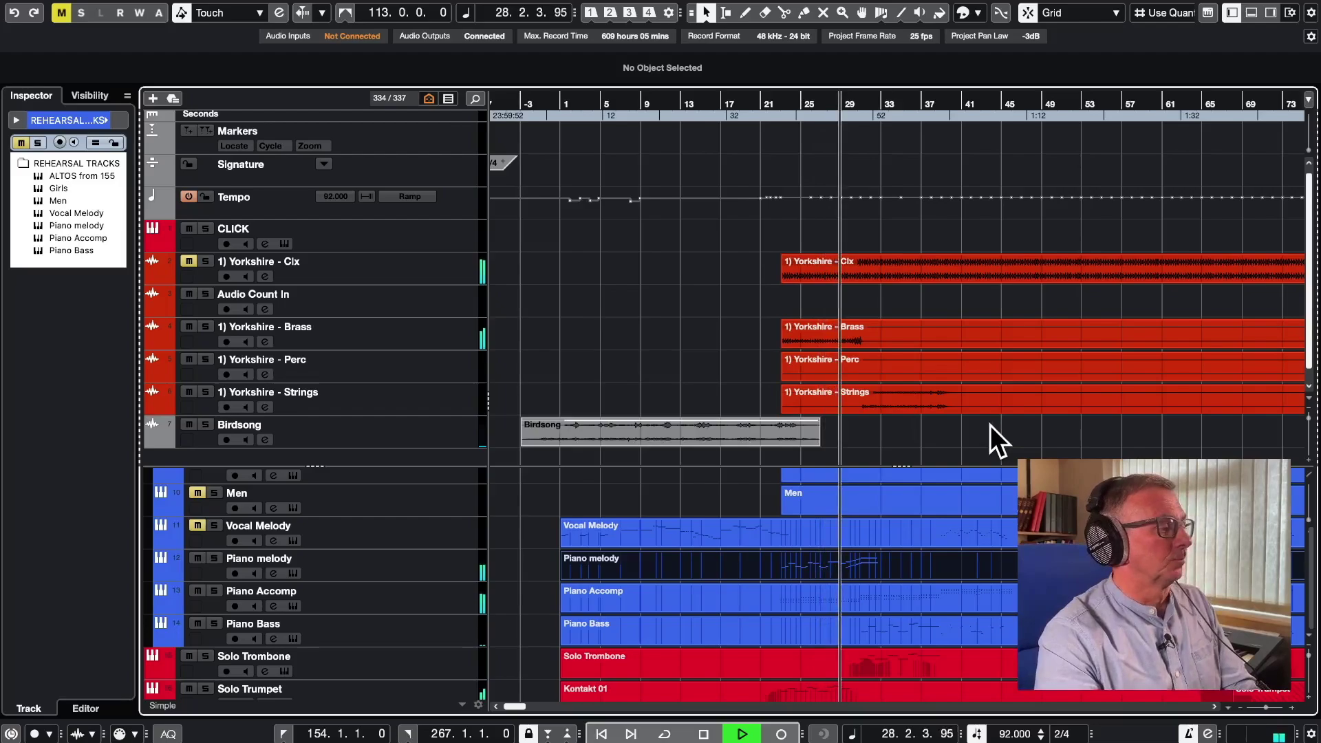
pyautogui.scroll(-1, 990, 424)
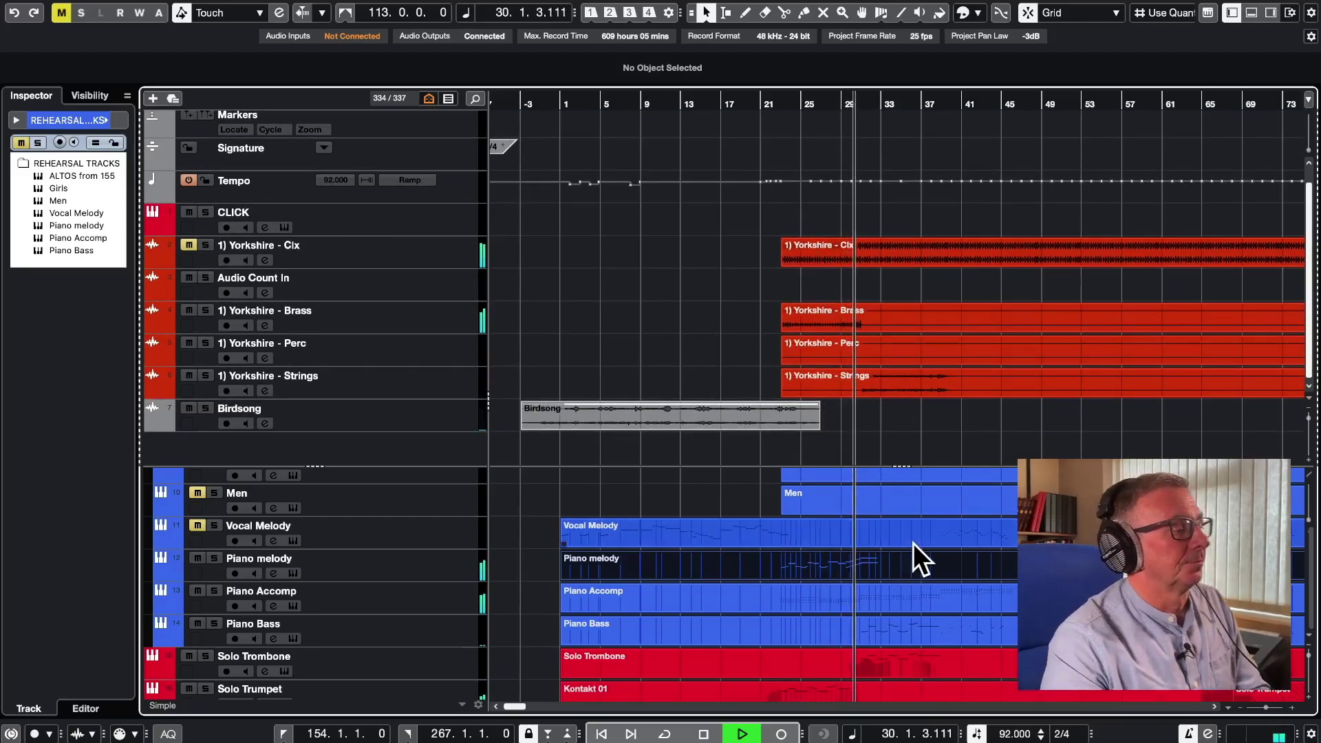
pyautogui.scroll(-4, 916, 544)
pyautogui.scroll(2, 916, 545)
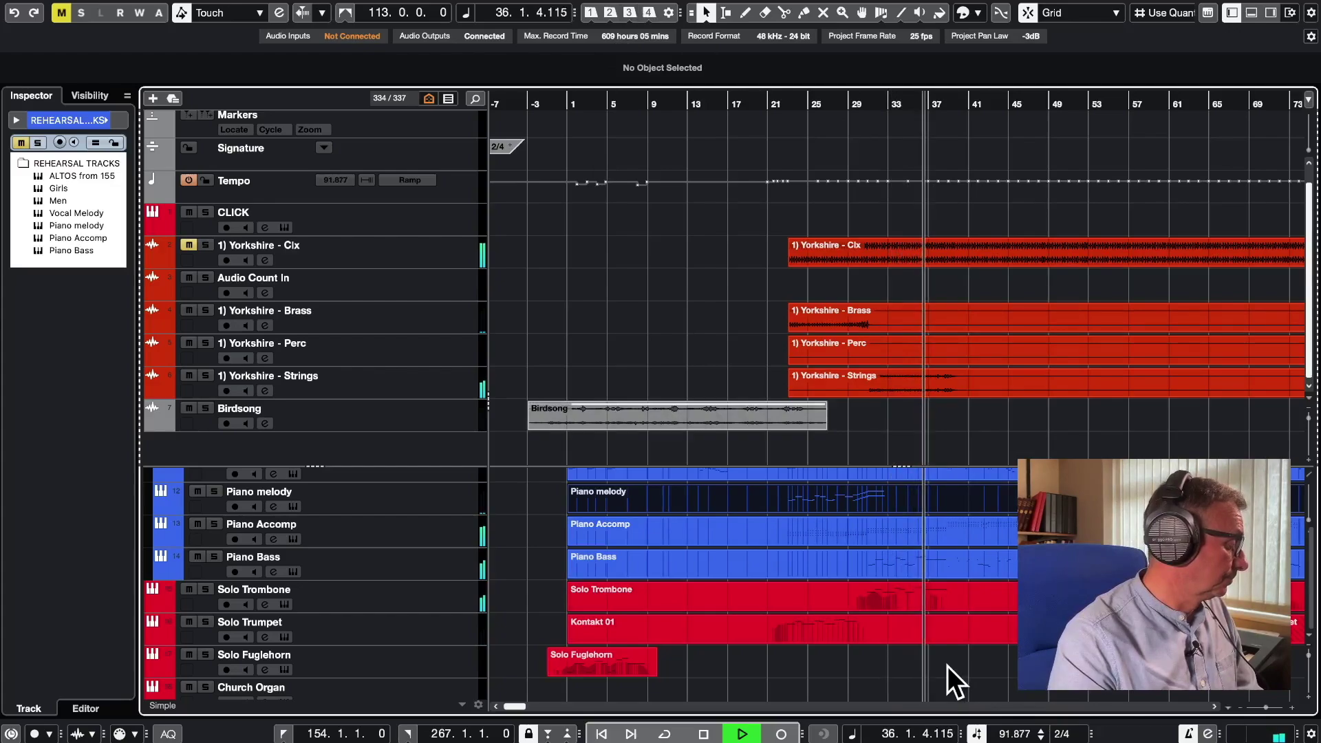
pyautogui.press('space')
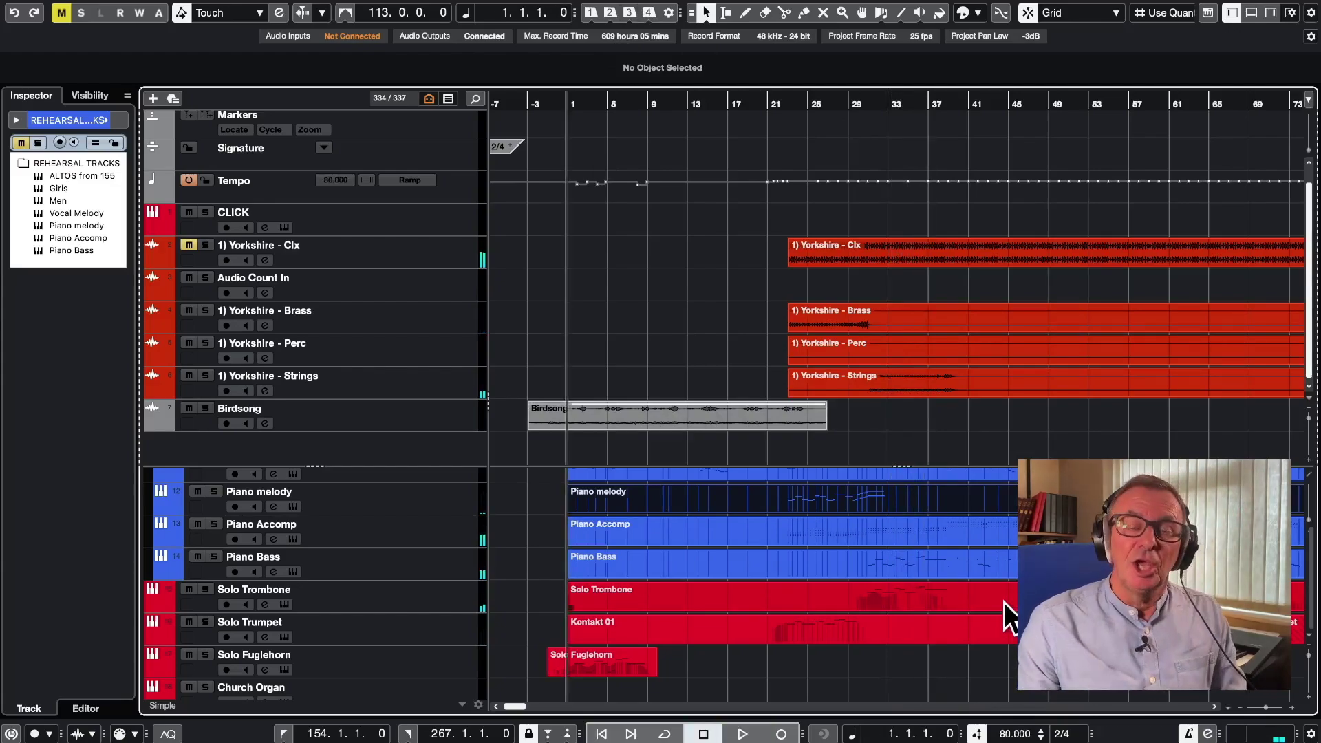